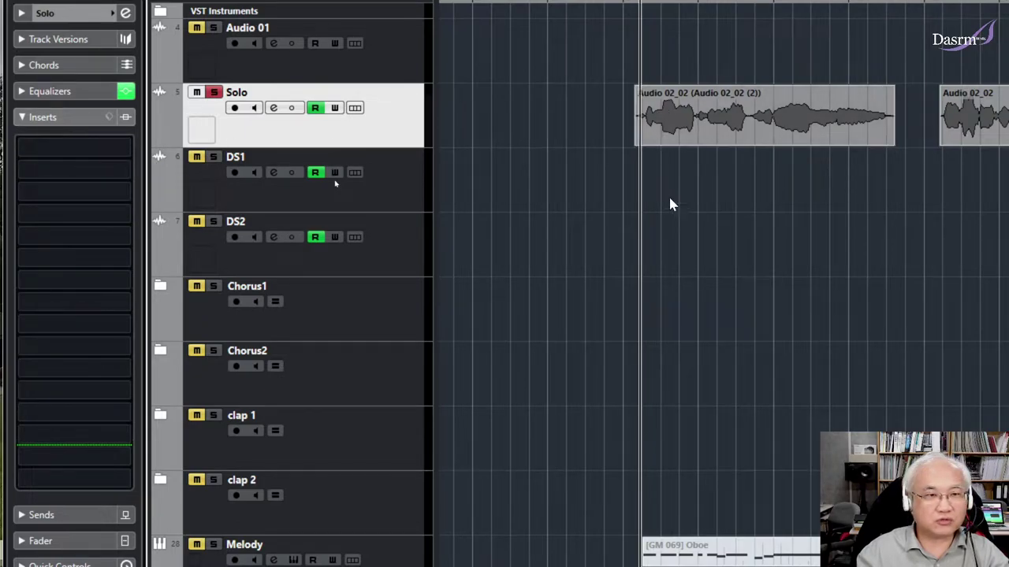
Play the Solo track without effects and return the cursor to the start of its first clip at bar 9
key(space)
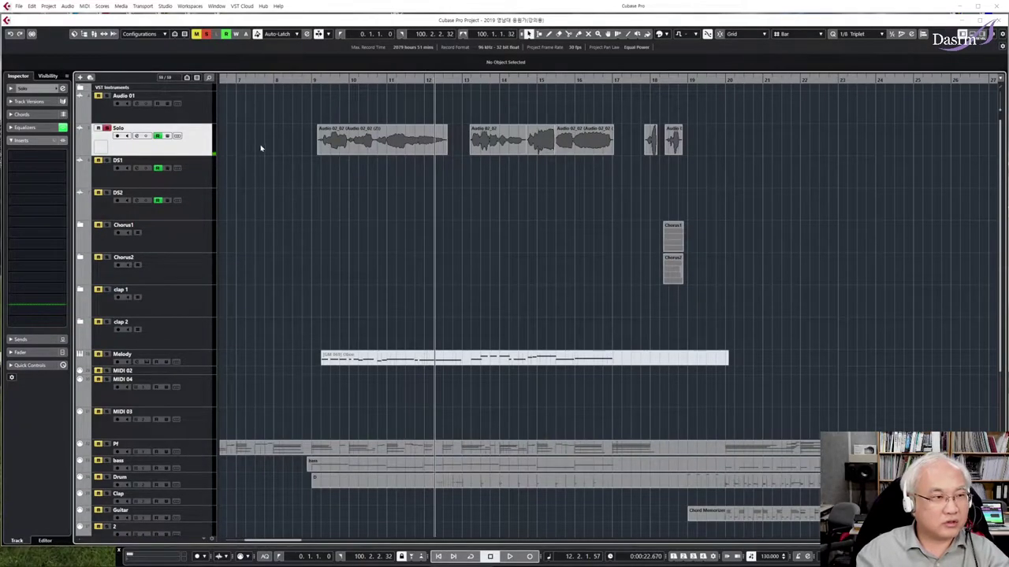
click(318, 80)
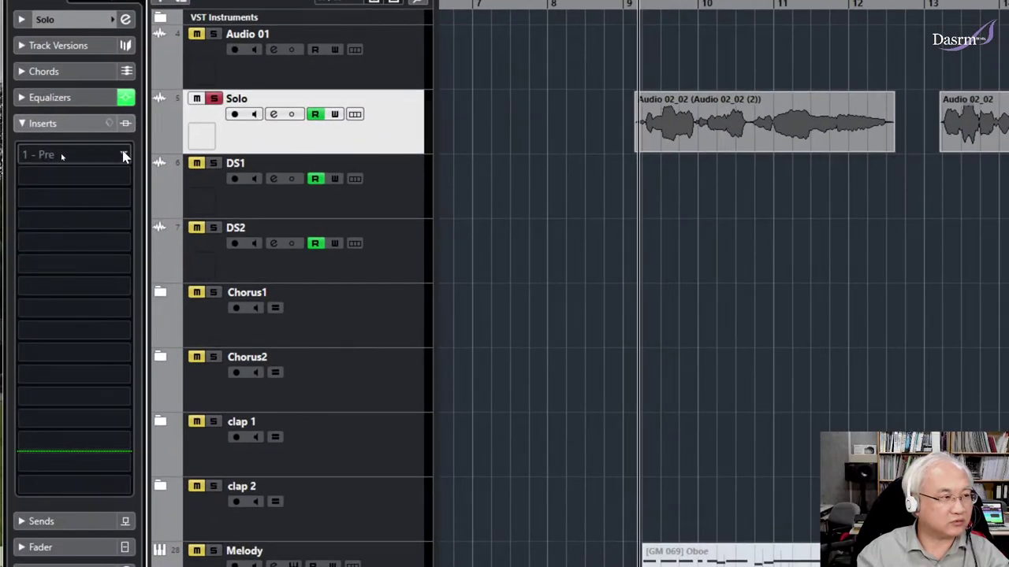
Insert the MonoDelay effect in the Solo track's first insert slot and move its window below the Solo clips
click(30, 156)
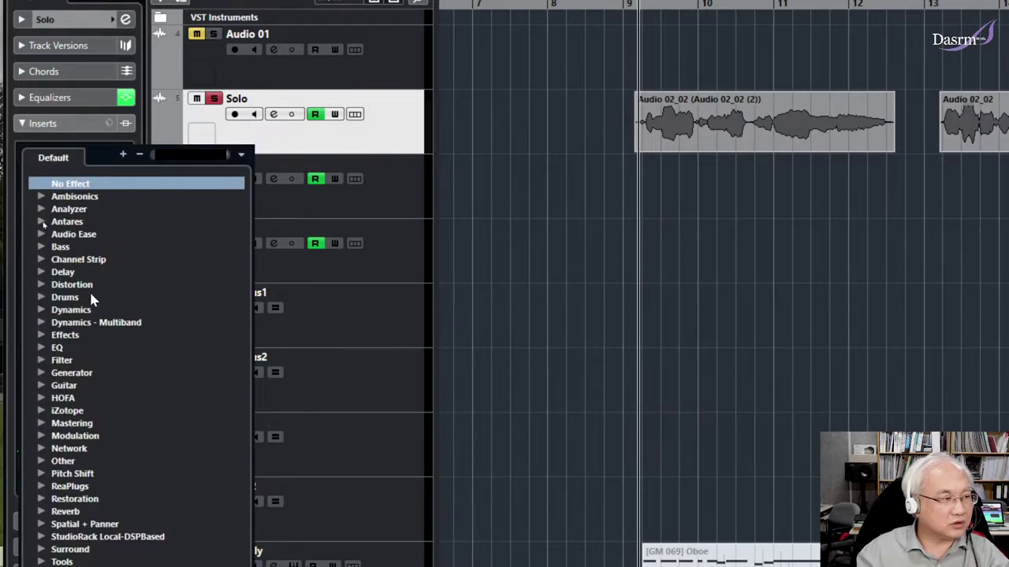
click(41, 273)
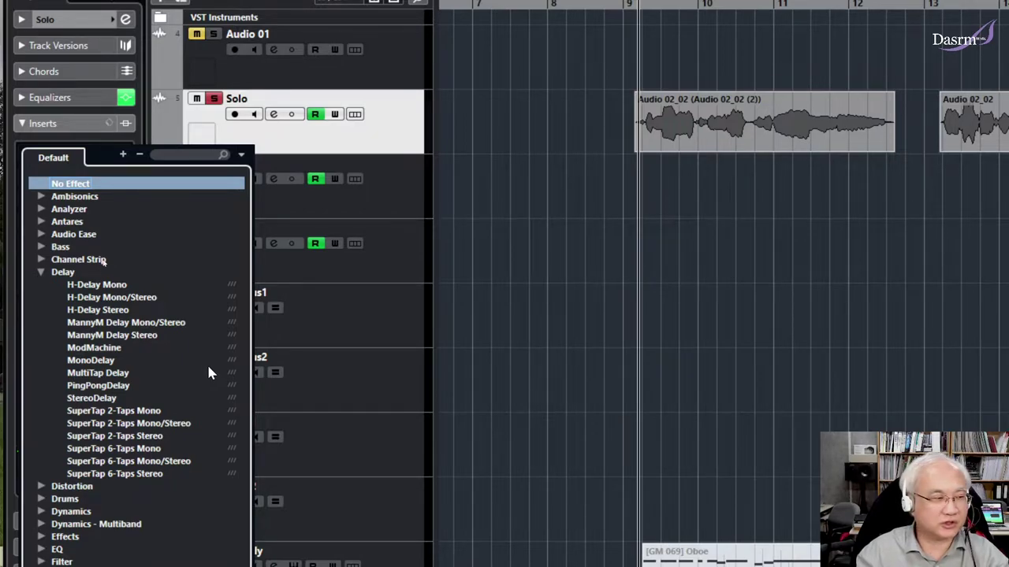
click(103, 361)
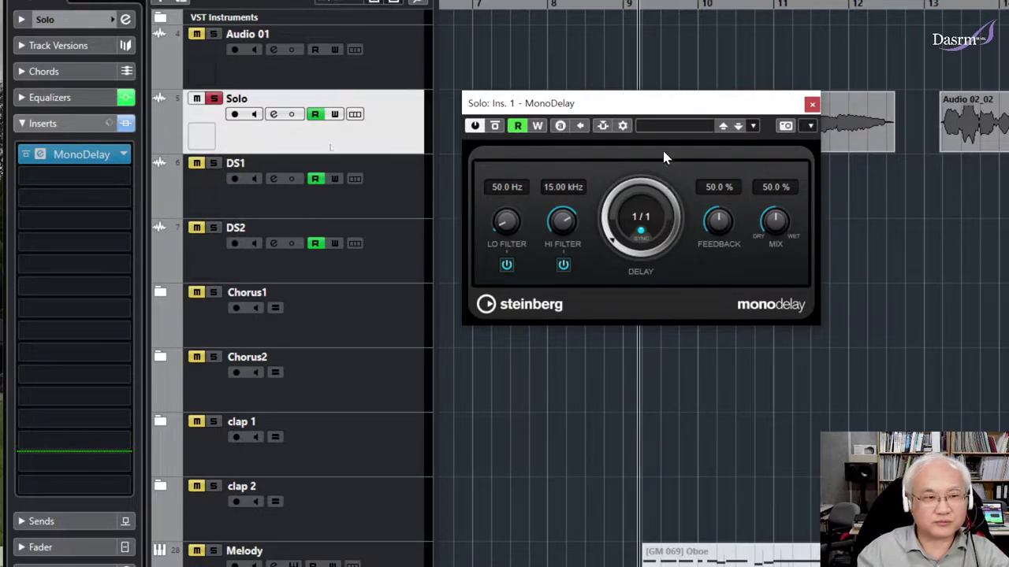
drag(660, 102, 614, 178)
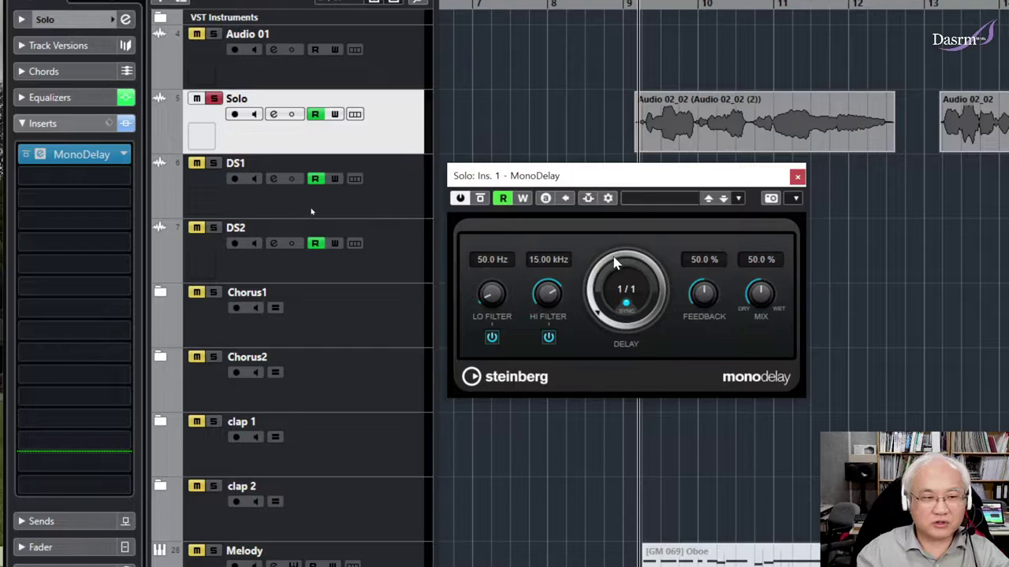
Play the Solo track from bar 9 through MonoDelay with the delay time at 1/1
click(618, 293)
click(666, 254)
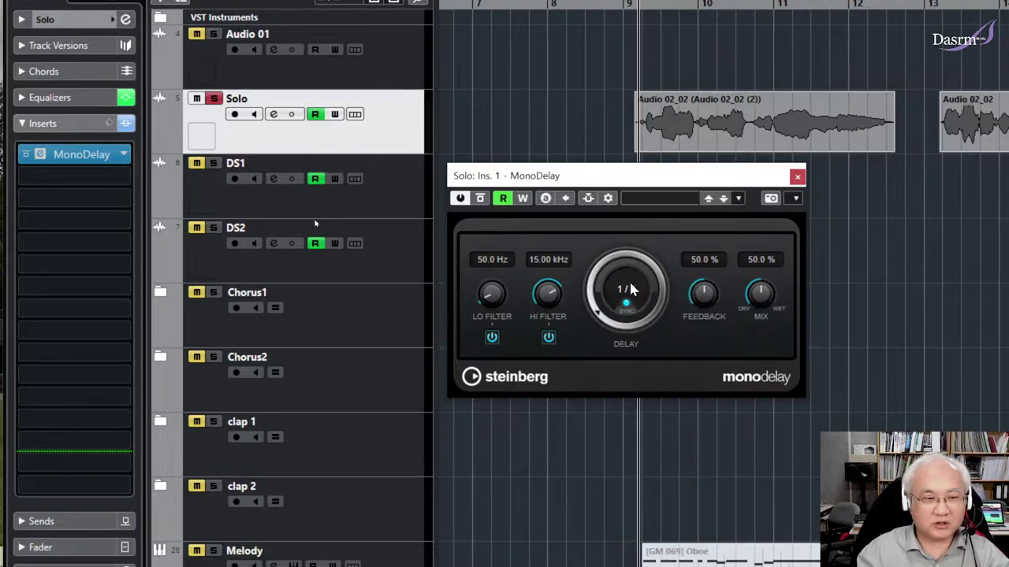
mouse_move(605, 301)
mouse_down()
mouse_move(613, 243)
mouse_move(602, 315)
mouse_up()
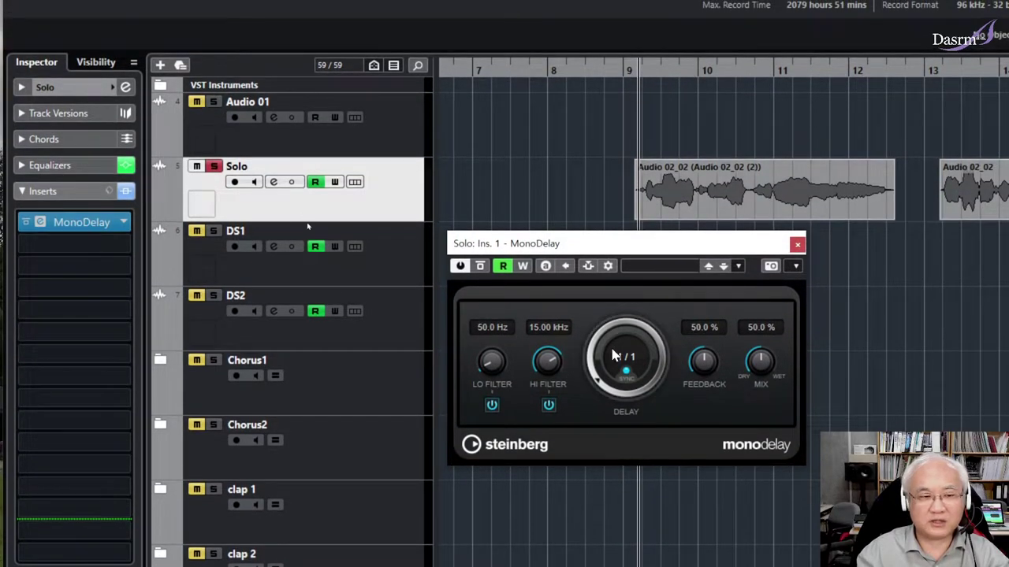
key(space)
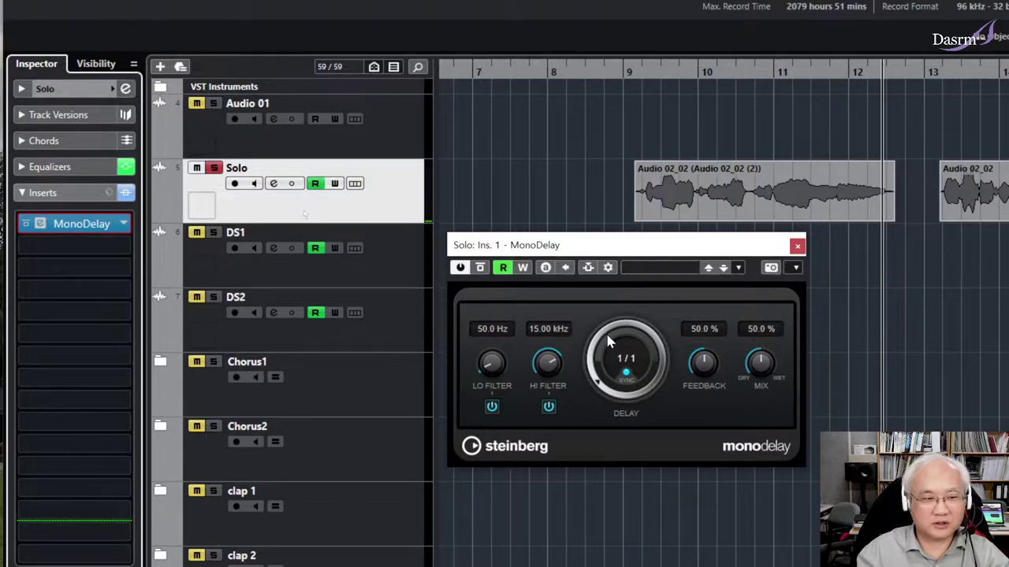
Set the MonoDelay delay time to 1/2 and play the Solo track again from bar 9
click(596, 375)
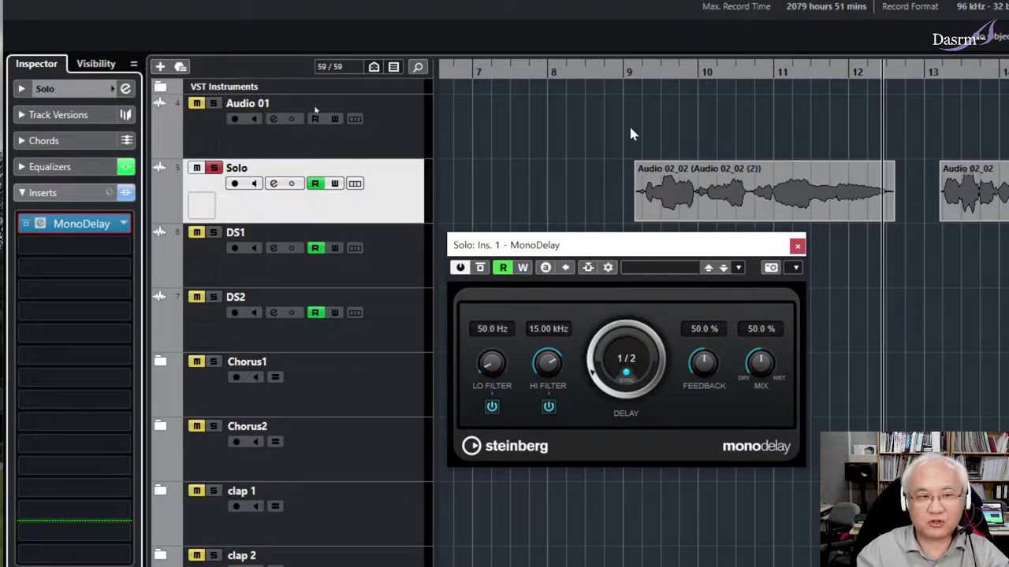
double_click(628, 72)
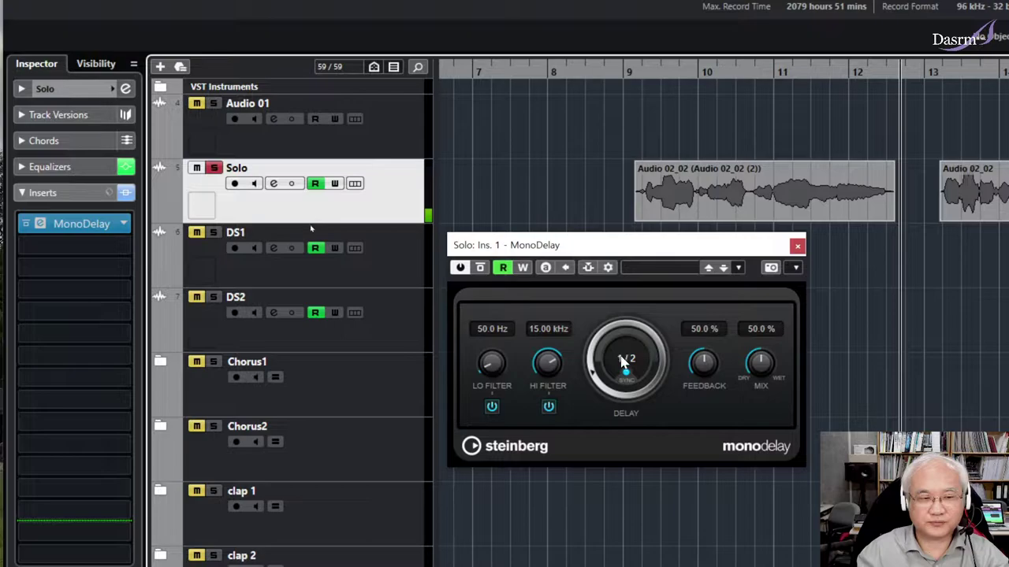
Step MonoDelay's synced delay time through the straight note values between 1/1 and 1/32
scroll(595, 373, down, 1)
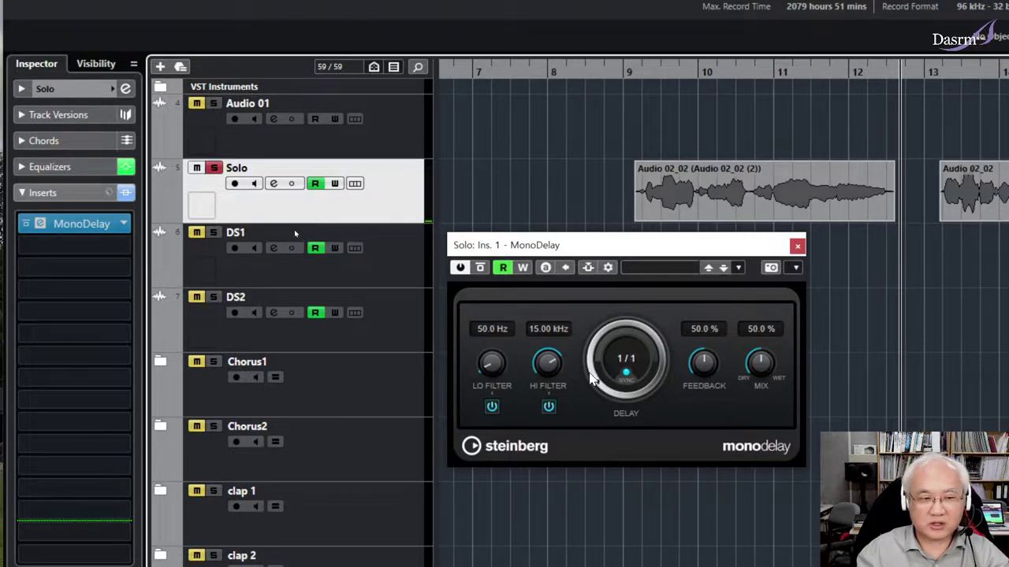
scroll(592, 360, down, 1)
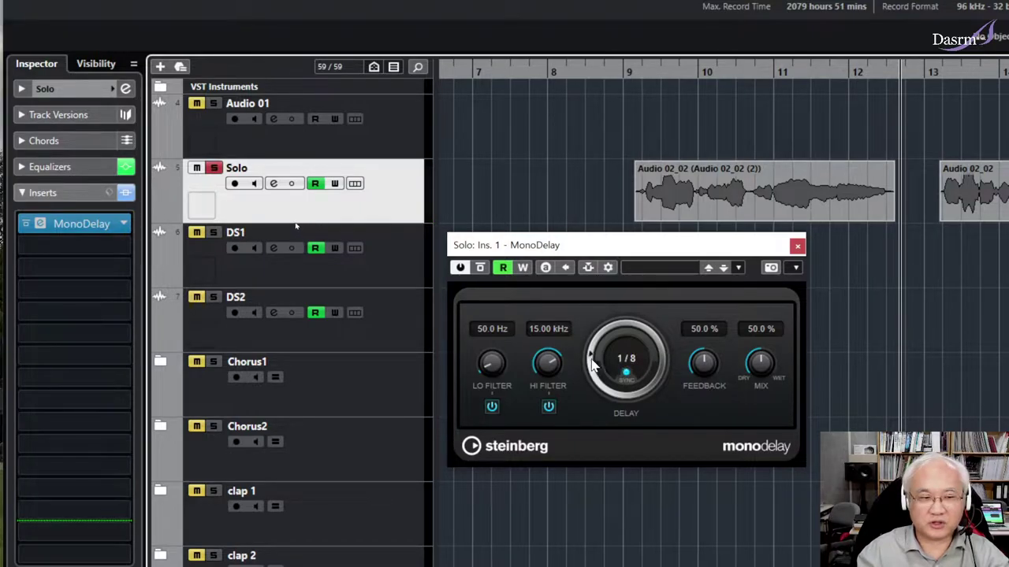
scroll(593, 367, up, 3)
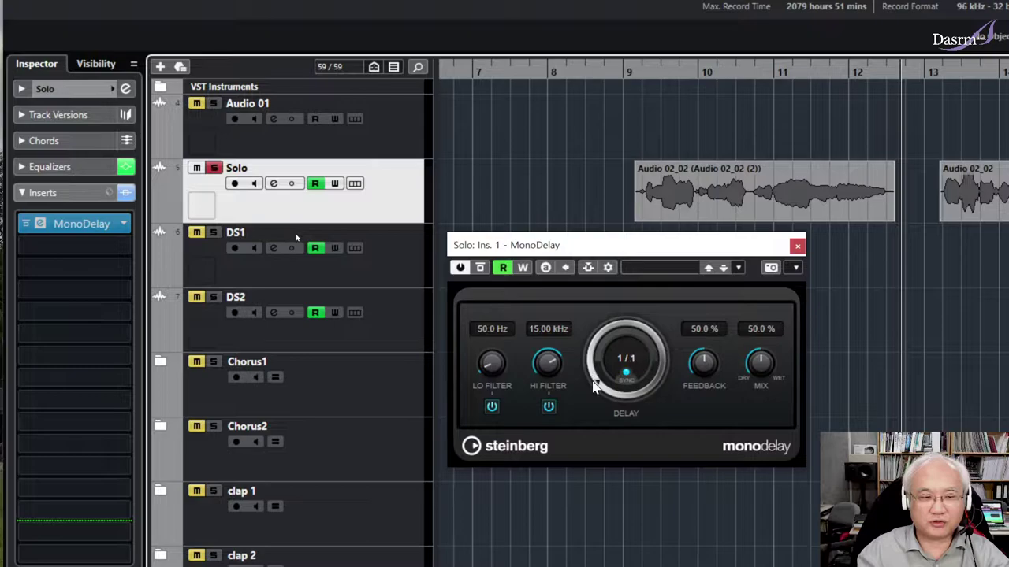
scroll(593, 386, down, 2)
scroll(595, 368, down, 1)
scroll(595, 362, down, 1)
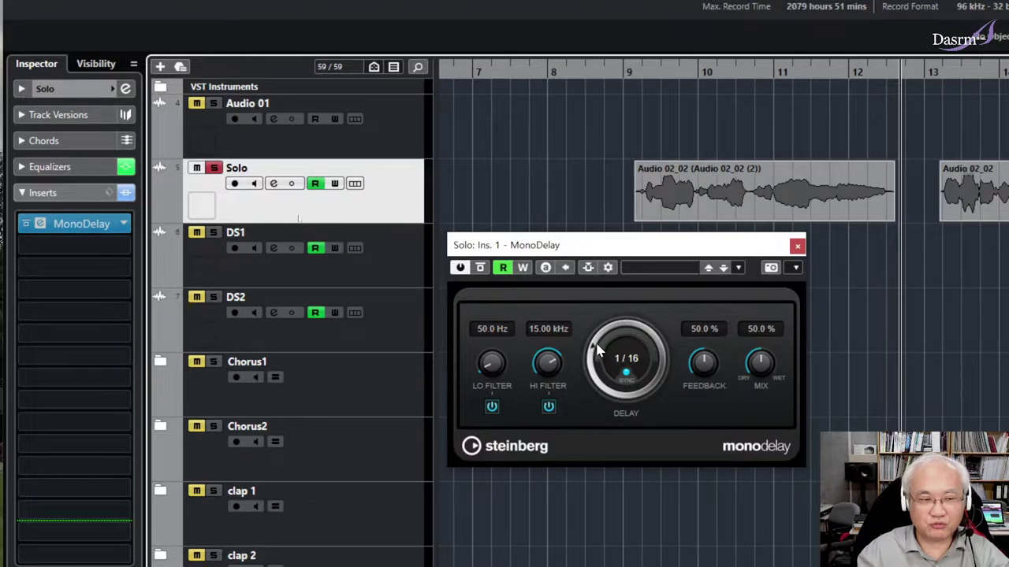
scroll(595, 352, down, 1)
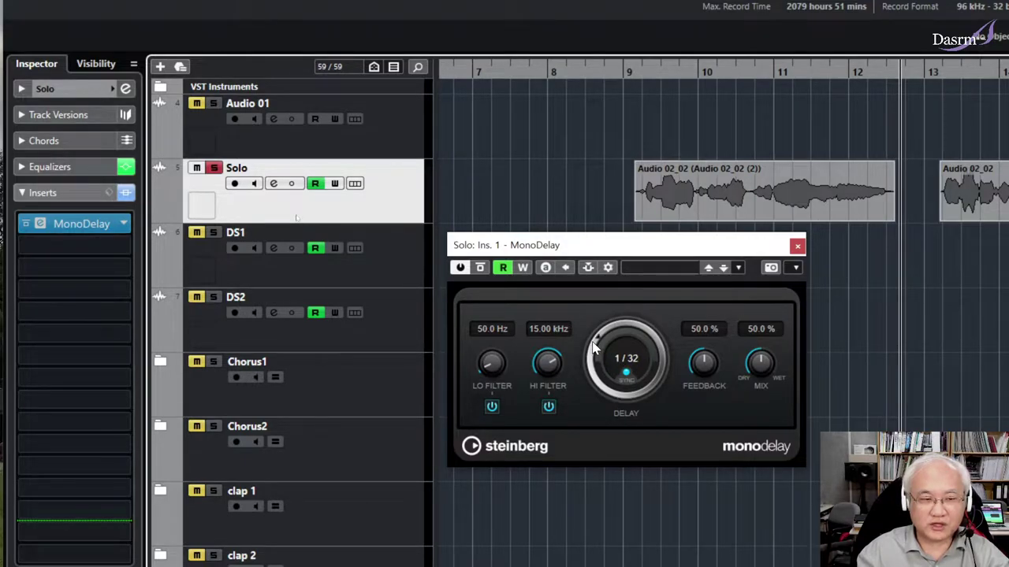
Set the synced delay time to the triplet value 1/4 T and play the Solo track from bar 9
scroll(599, 339, down, 1)
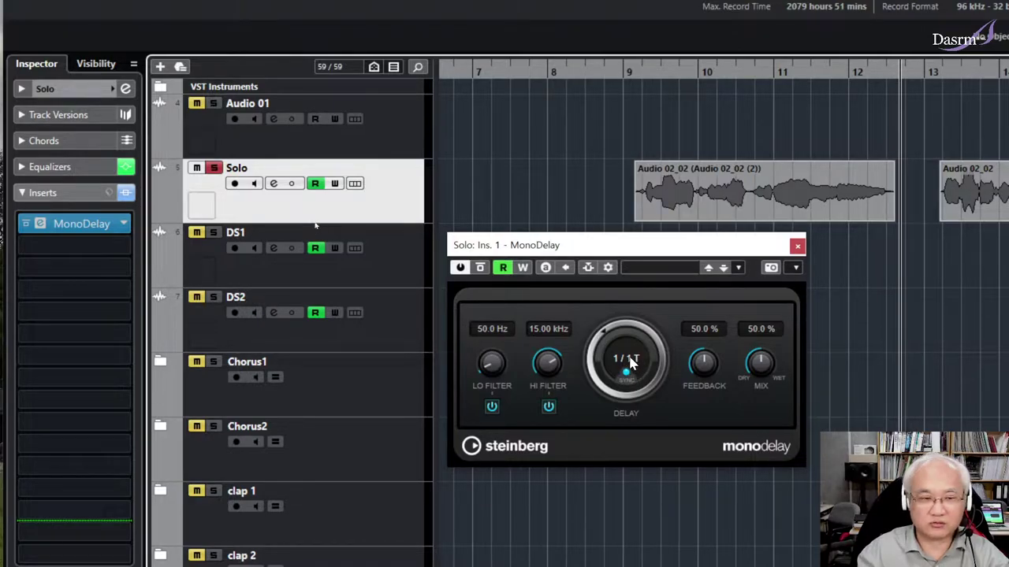
scroll(603, 335, down, 1)
scroll(604, 334, down, 1)
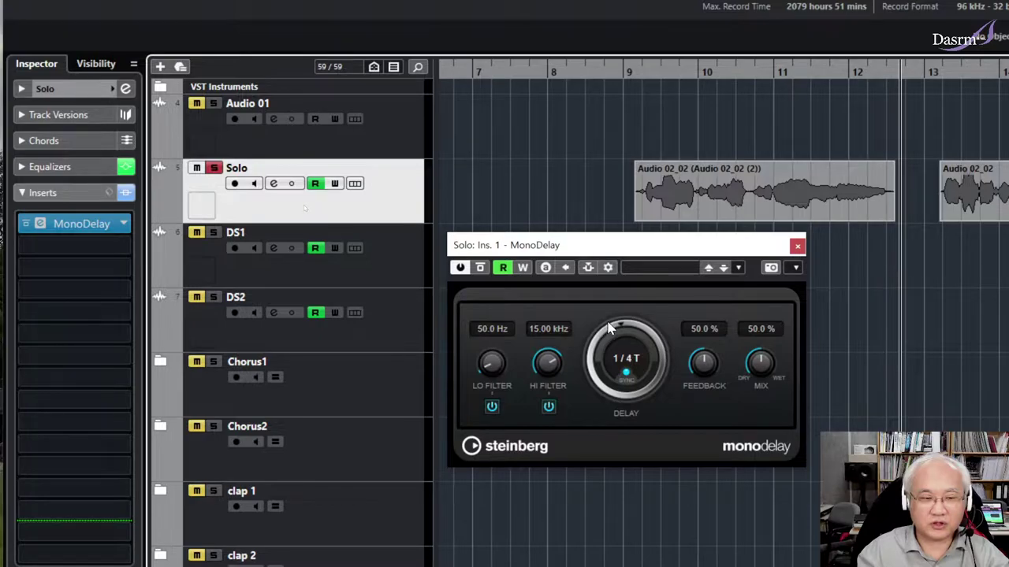
click(629, 72)
key(space)
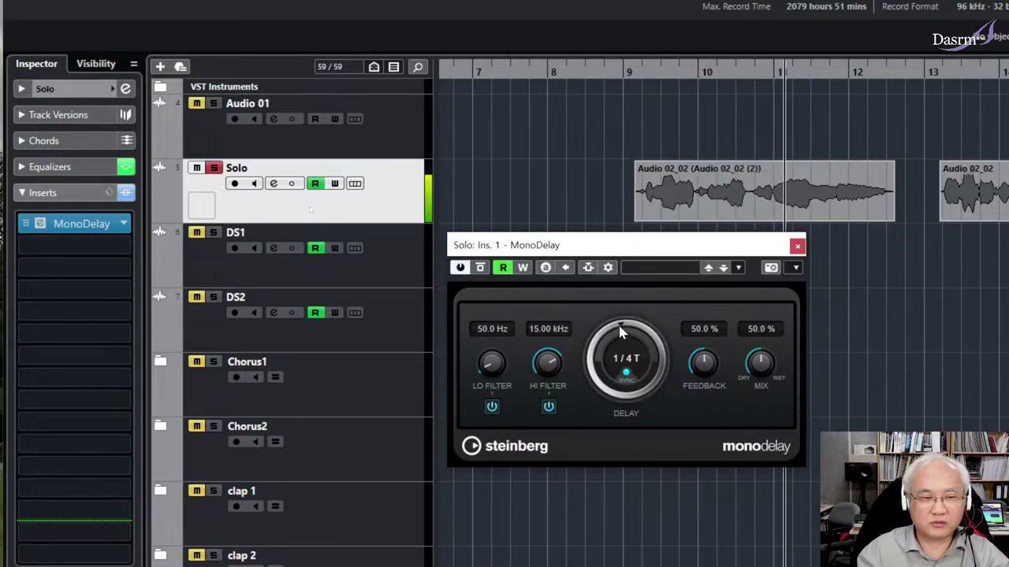
Try other straight note values for the synced delay time and set it to 1/4
scroll(618, 334, up, 1)
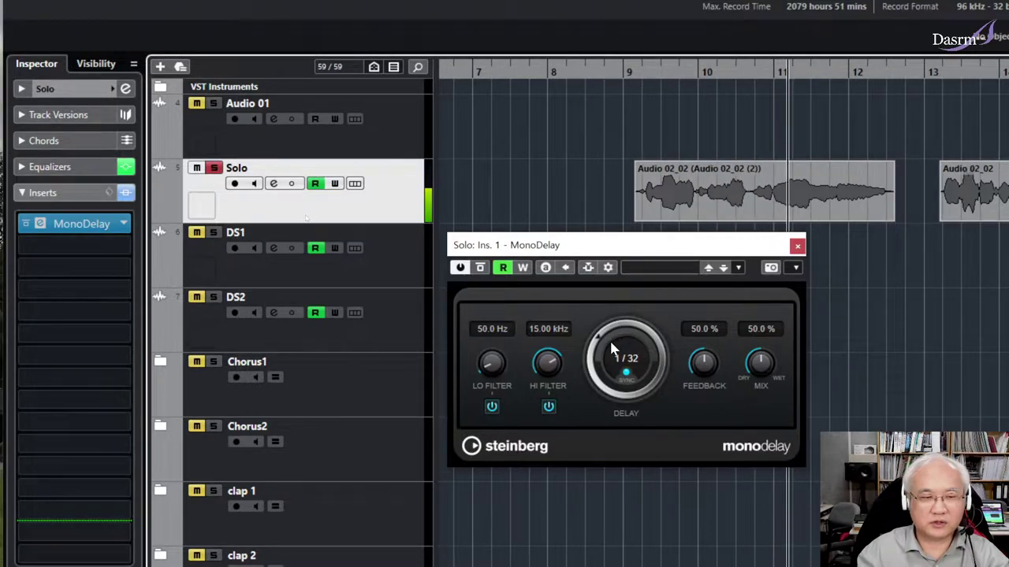
scroll(607, 367, up, 1)
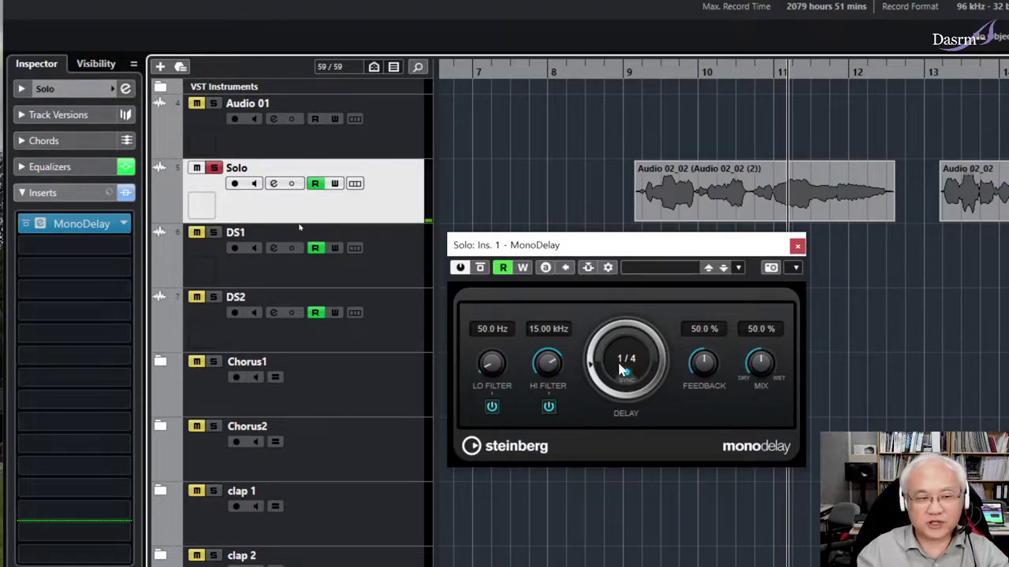
scroll(593, 377, up, 1)
scroll(592, 376, down, 3)
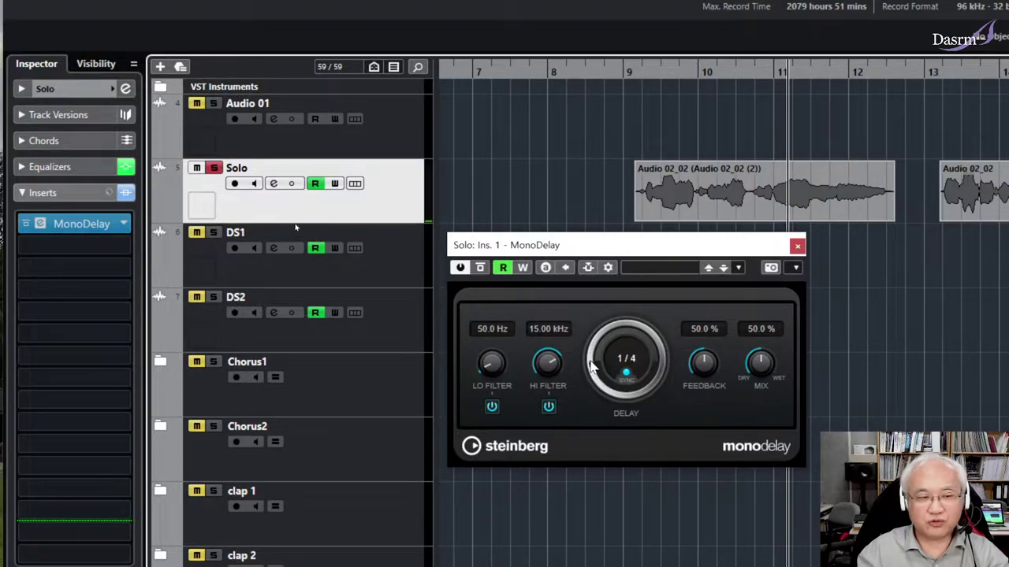
scroll(593, 377, up, 3)
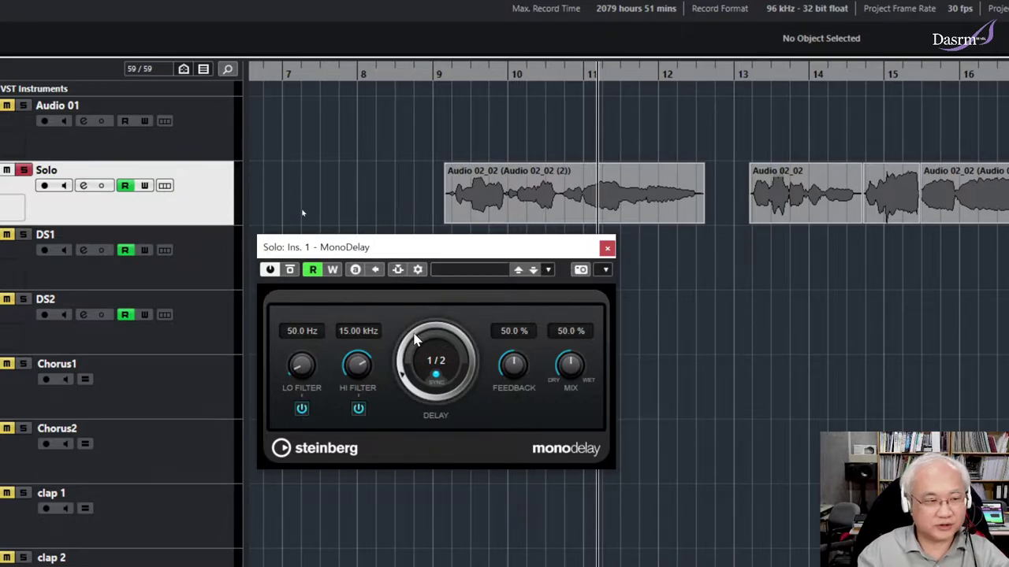
drag(400, 372, 400, 362)
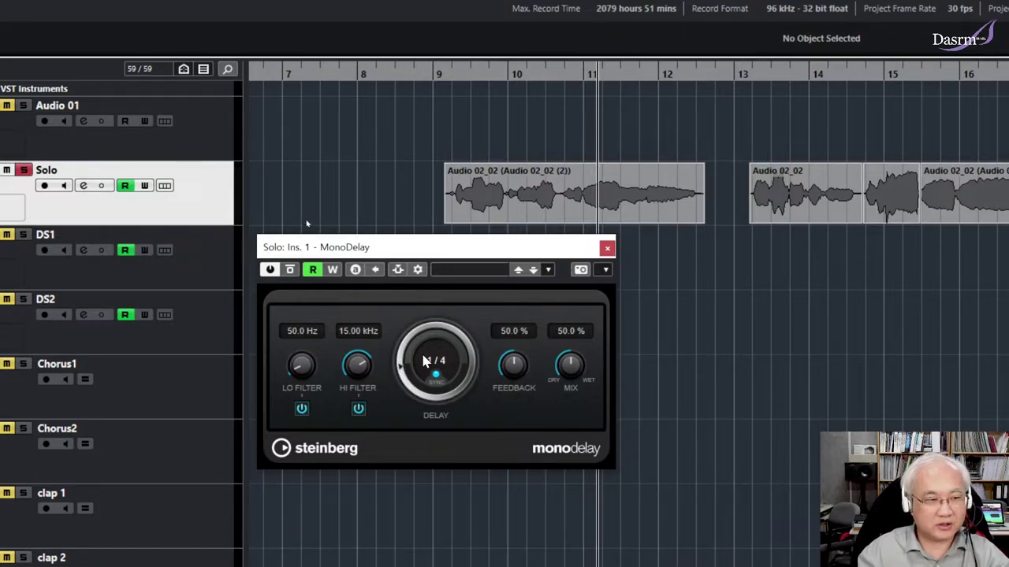
Turn off MonoDelay's tempo sync, set the delay time to 1000 ms and play the Solo track from bar 9
click(436, 376)
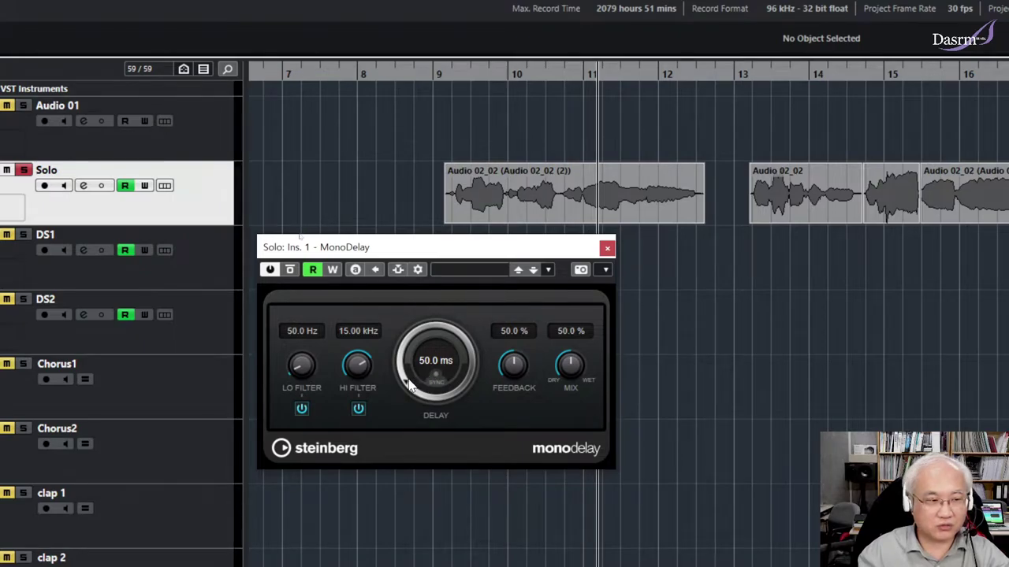
drag(408, 386, 416, 363)
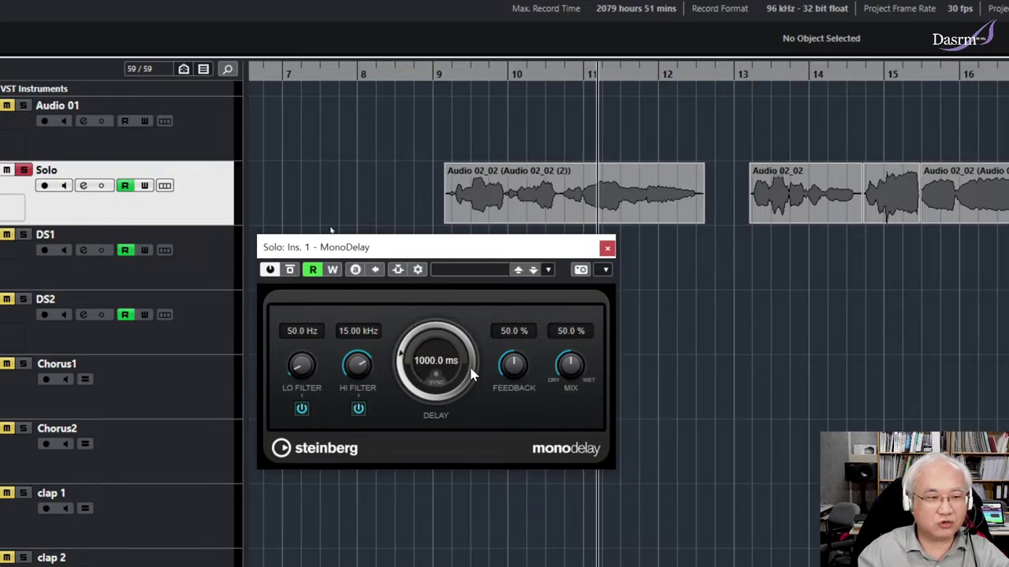
double_click(440, 76)
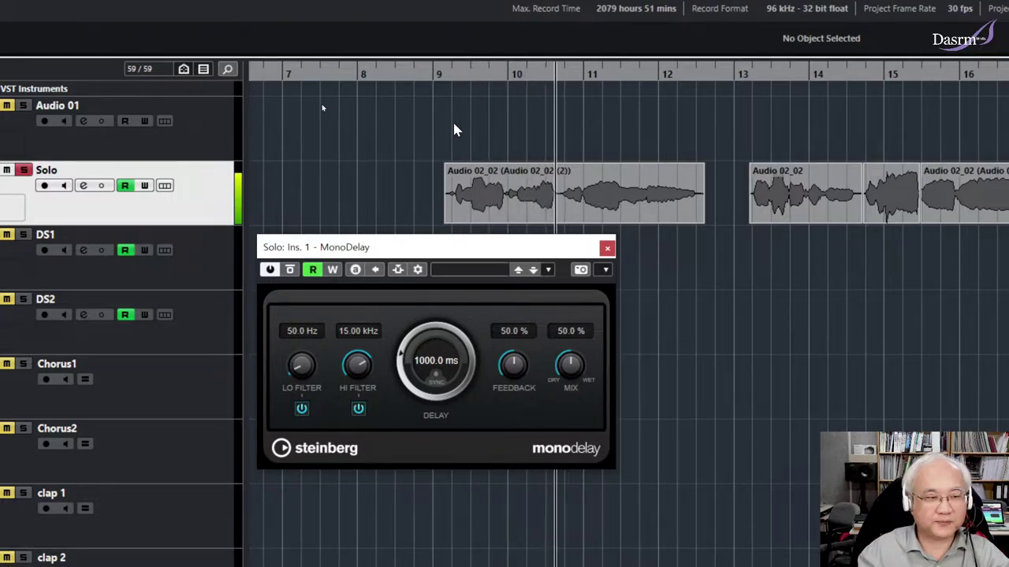
key(space)
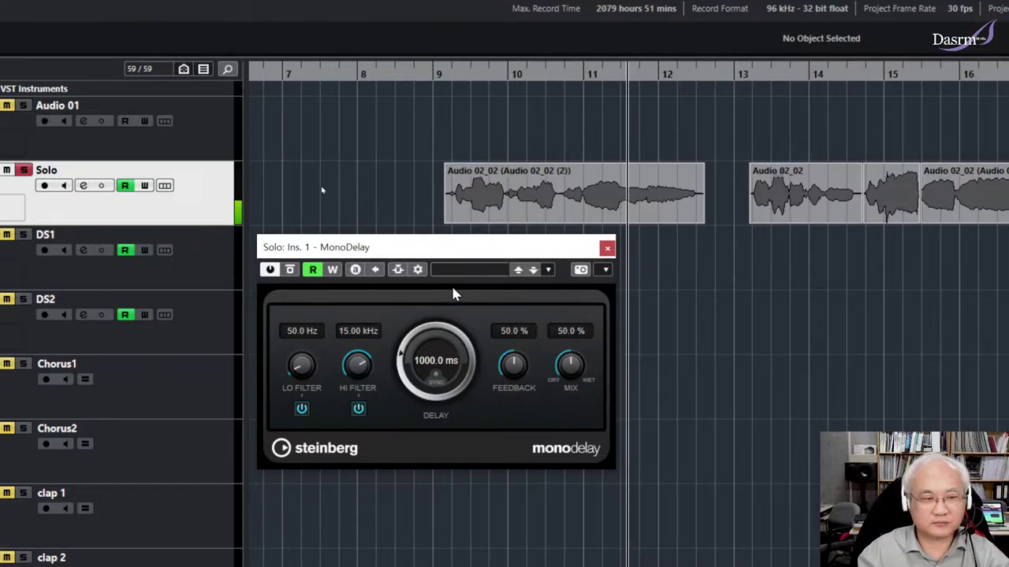
Set the unsynced delay time to 450 ms and play the Solo track from bar 9 to hear it
drag(444, 249, 465, 252)
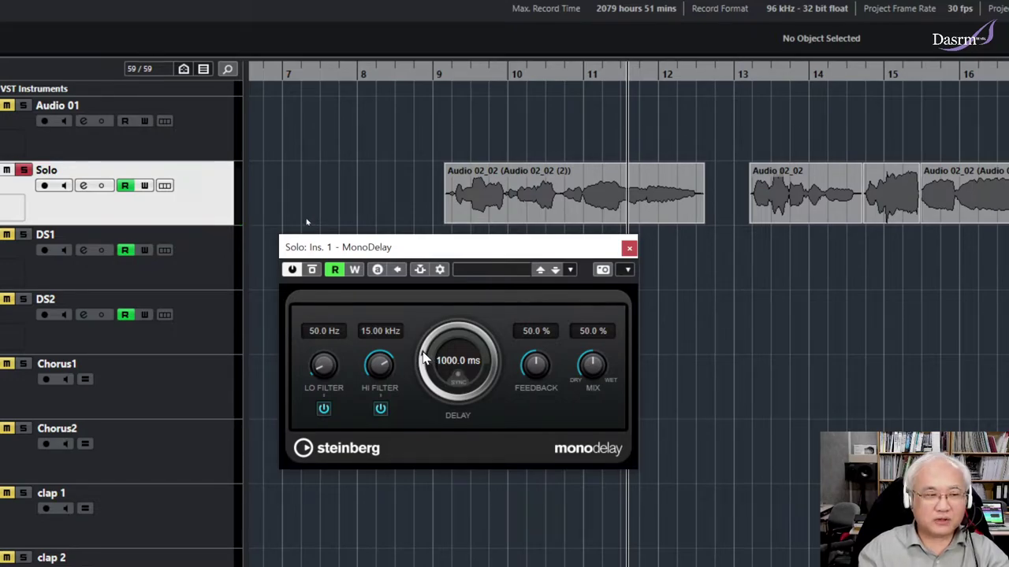
drag(423, 360, 425, 378)
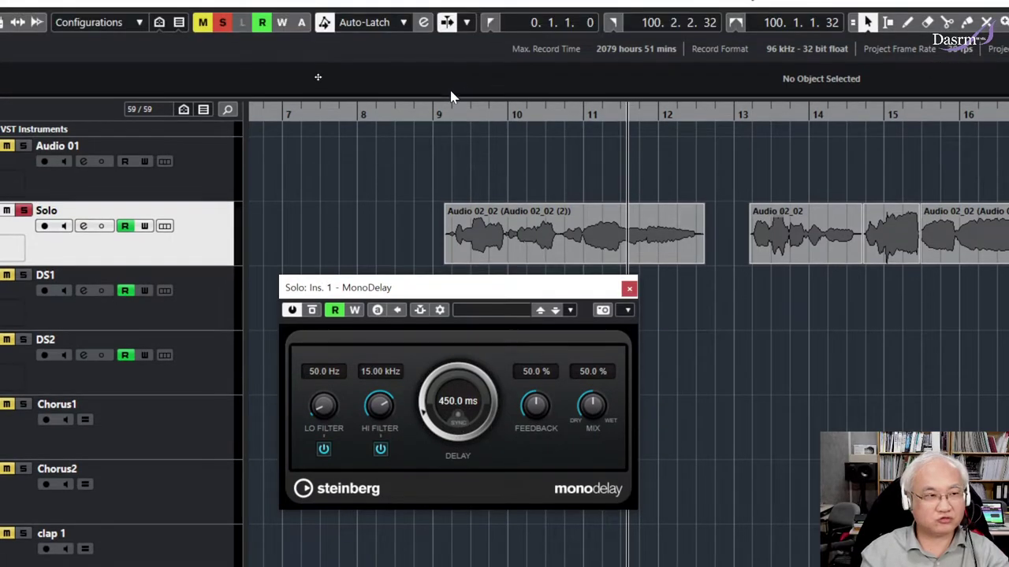
click(445, 110)
key(space)
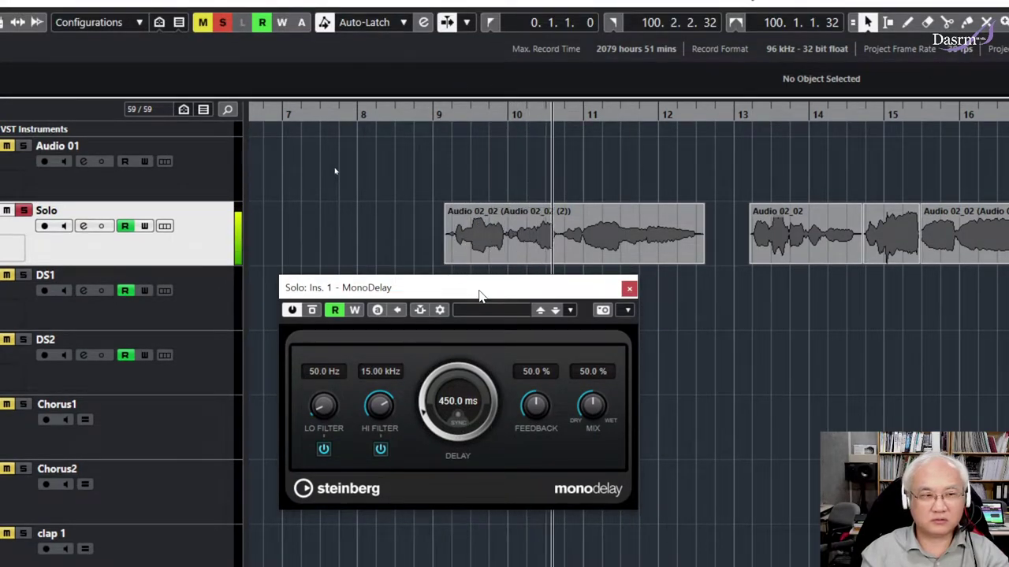
key(space)
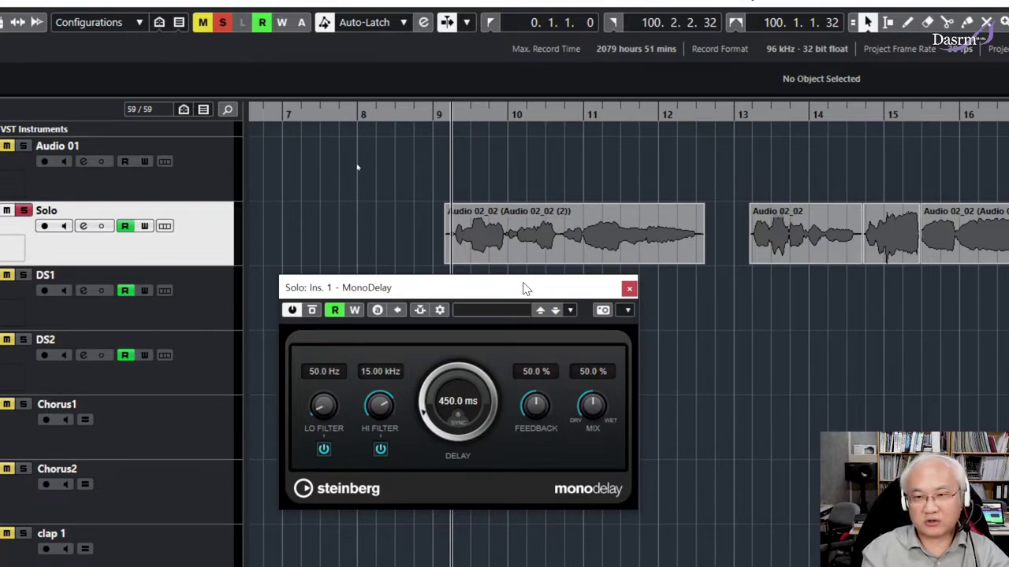
Turn MonoDelay's tempo sync on, reduce the feedback to 28 %, and place the cursor at the start of the first Solo clip
click(457, 417)
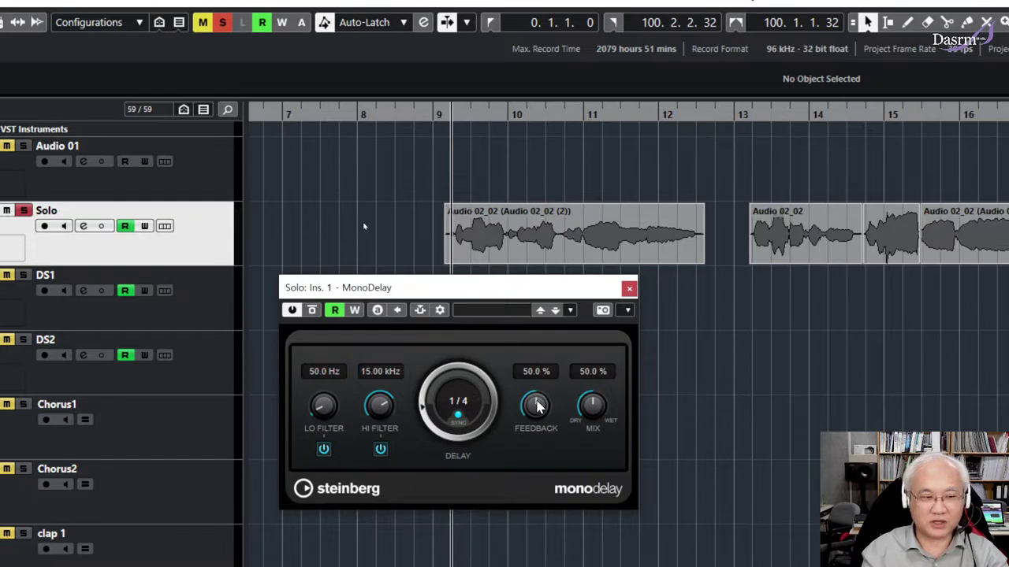
drag(536, 407, 532, 436)
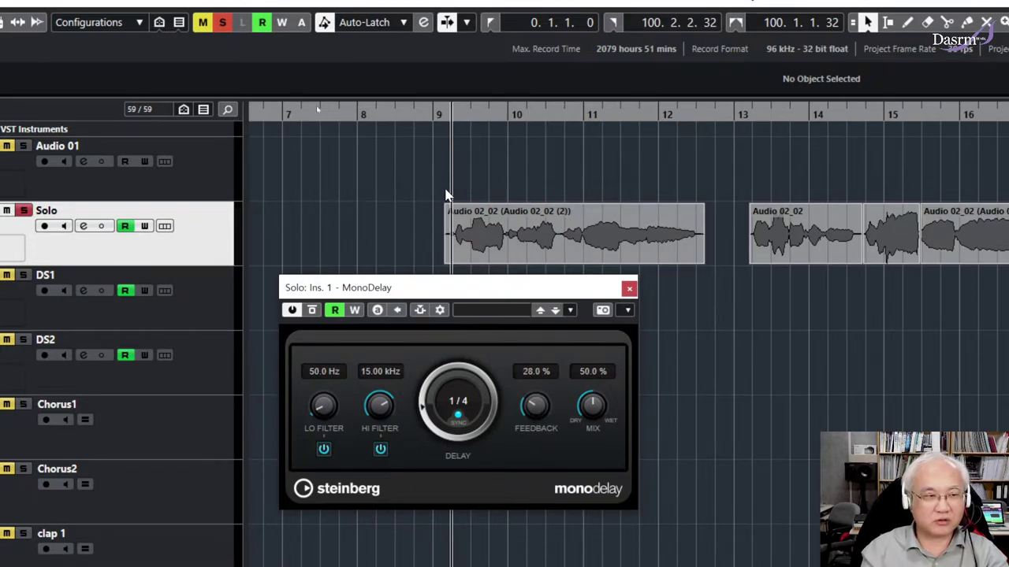
click(446, 114)
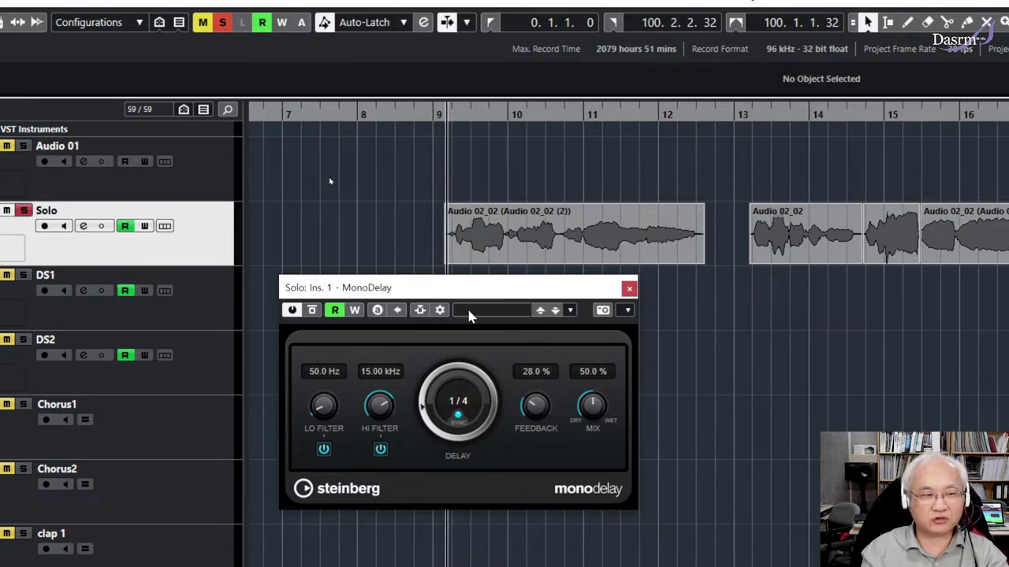
Play the first Solo clip, reduce MonoDelay's mix to 15 %, and play the clip again from bar 9
key(space)
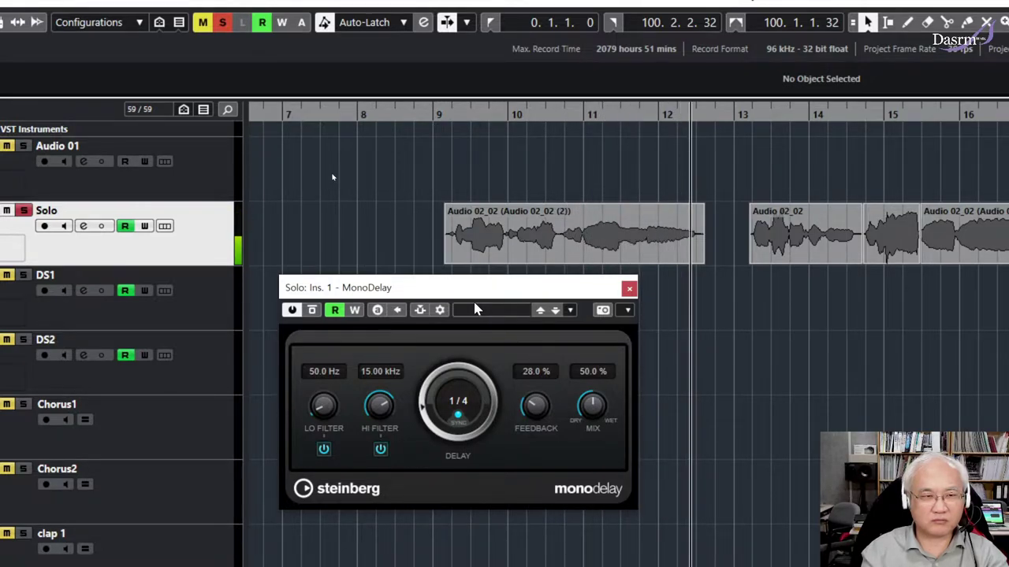
click(455, 116)
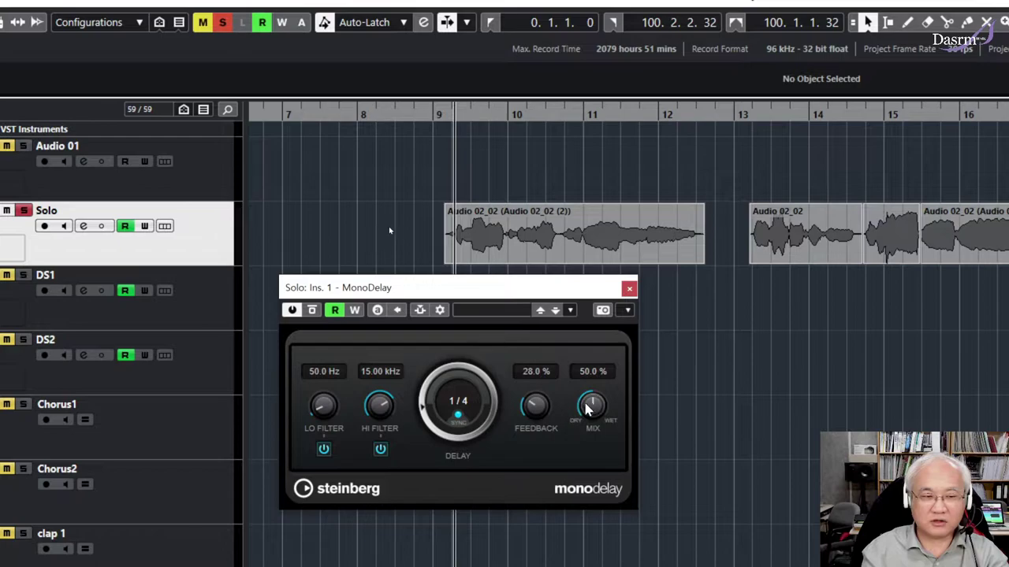
mouse_move(594, 412)
mouse_down()
mouse_move(601, 370)
mouse_move(597, 414)
mouse_up()
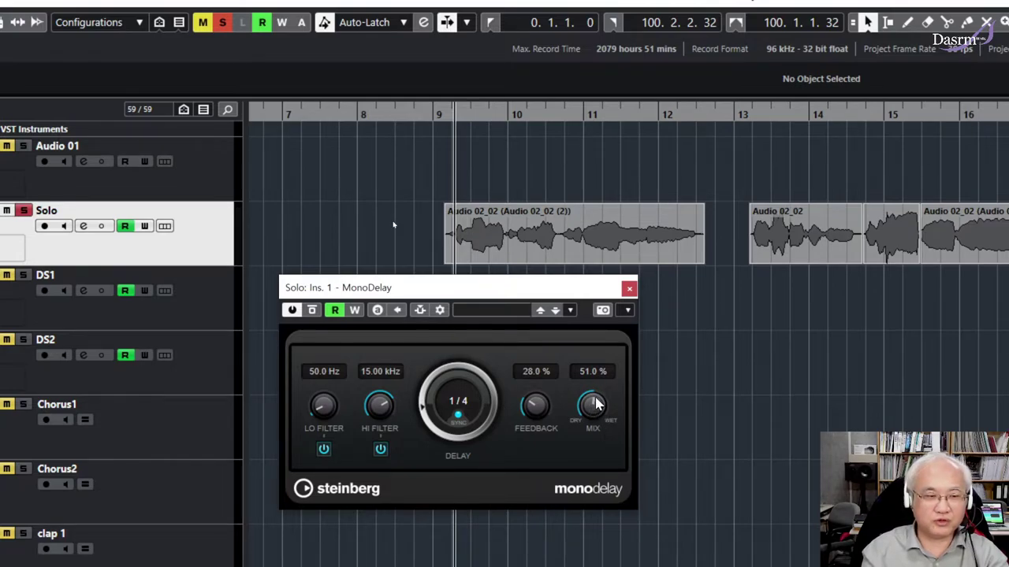
drag(595, 406, 597, 466)
click(455, 263)
key(space)
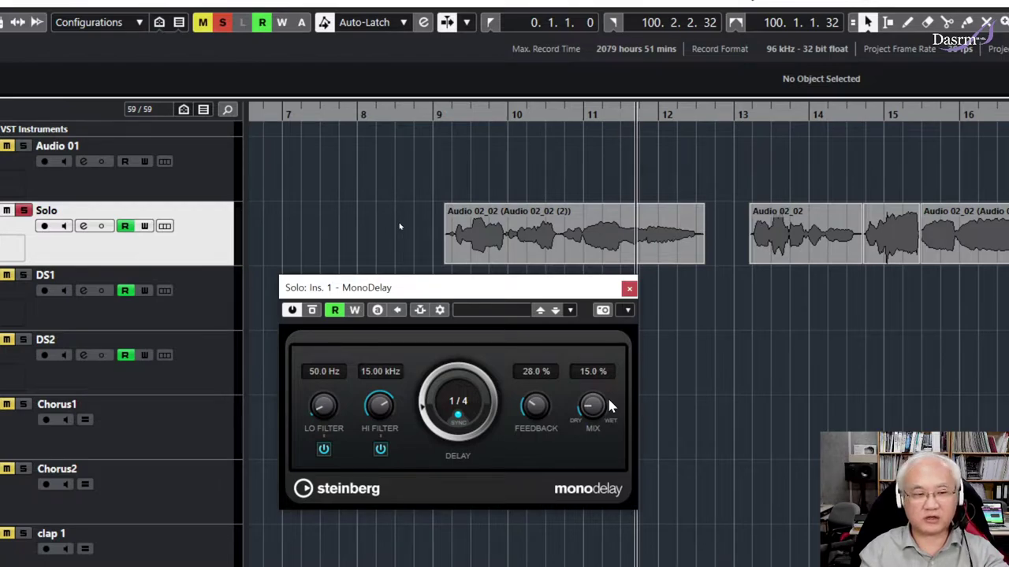
Raise MonoDelay's mix to 86.5 % and play the Solo track from bar 9 to hear it
drag(590, 405, 601, 313)
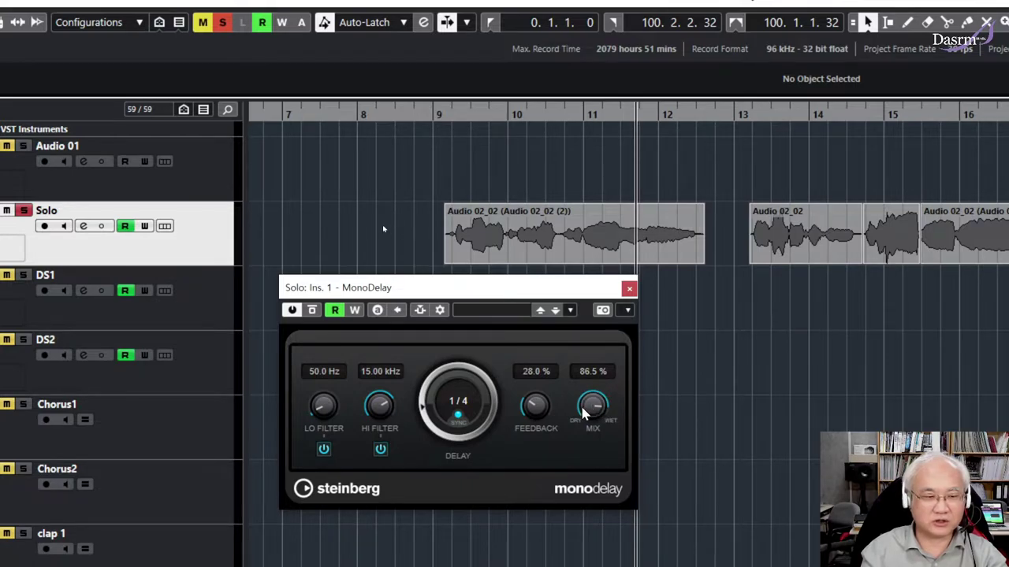
click(451, 117)
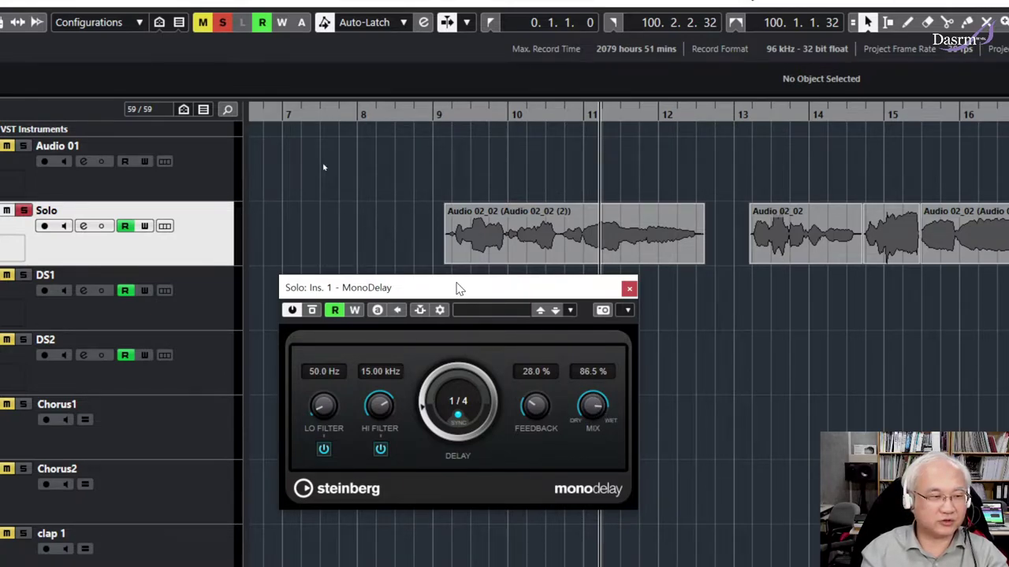
drag(455, 289, 477, 287)
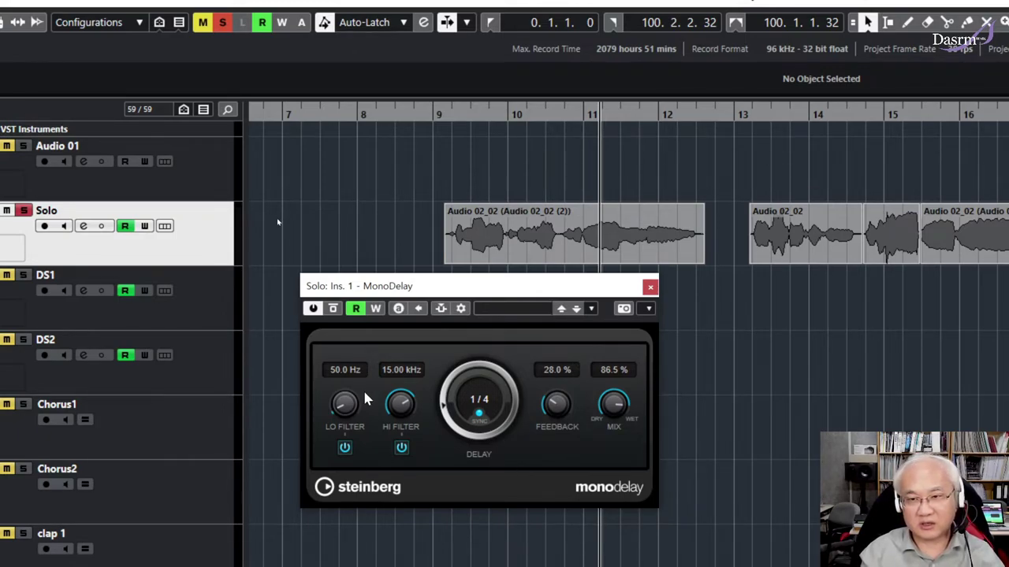
Set MonoDelay's low filter to 101.3 Hz and close the plug-in window
mouse_move(344, 404)
mouse_down()
mouse_move(341, 381)
mouse_move(341, 405)
mouse_up()
scroll(342, 407, down, 1)
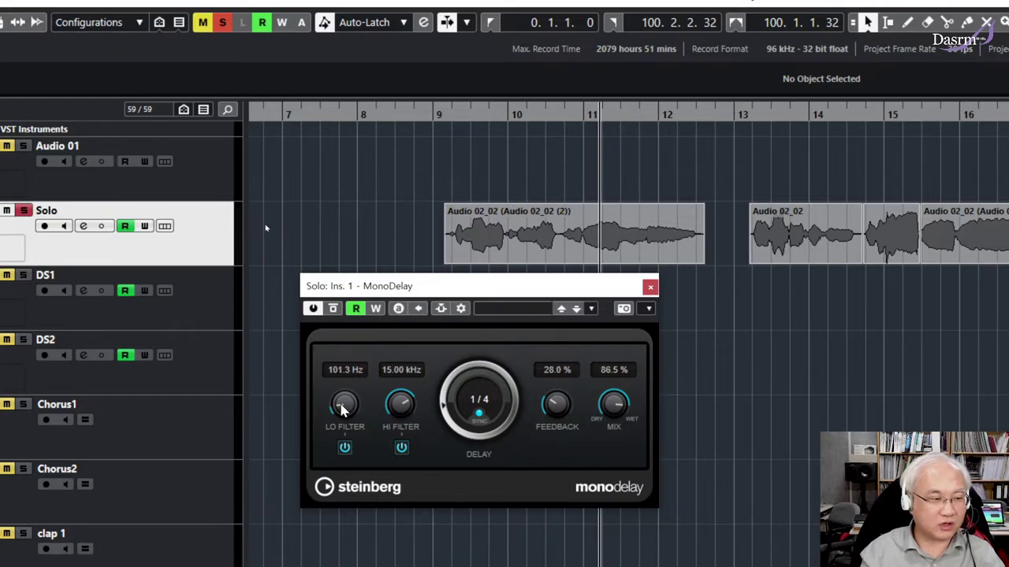
scroll(342, 407, down, 3)
scroll(342, 408, up, 3)
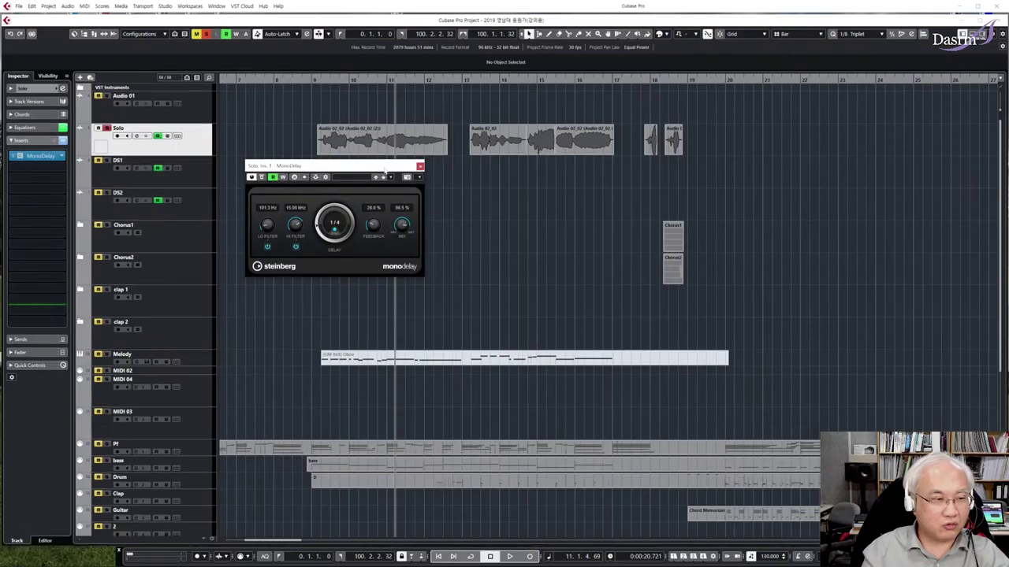
click(420, 166)
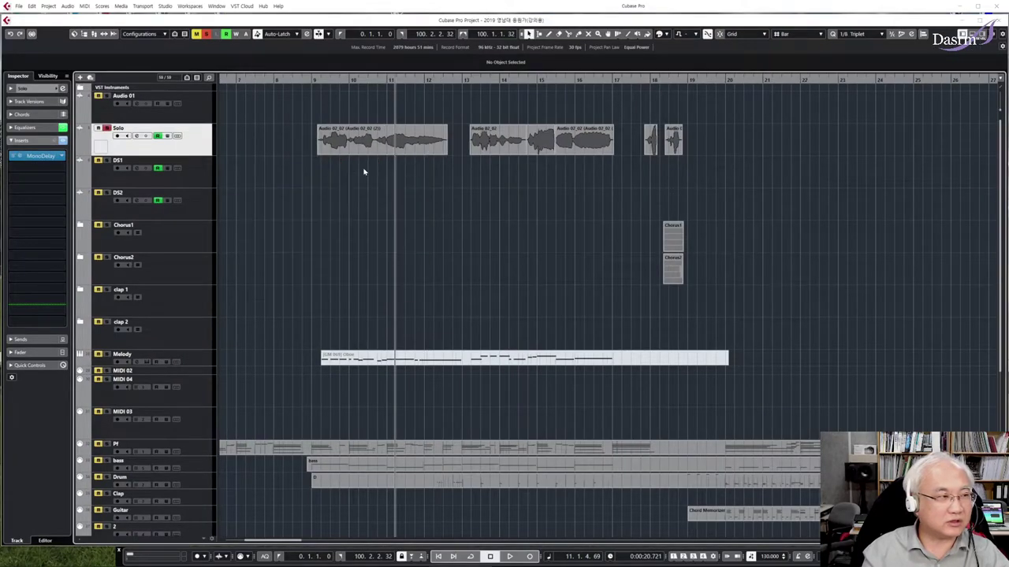
Replace the MonoDelay insert on the Solo track with StereoDelay and move its window beneath the Solo clips
click(62, 156)
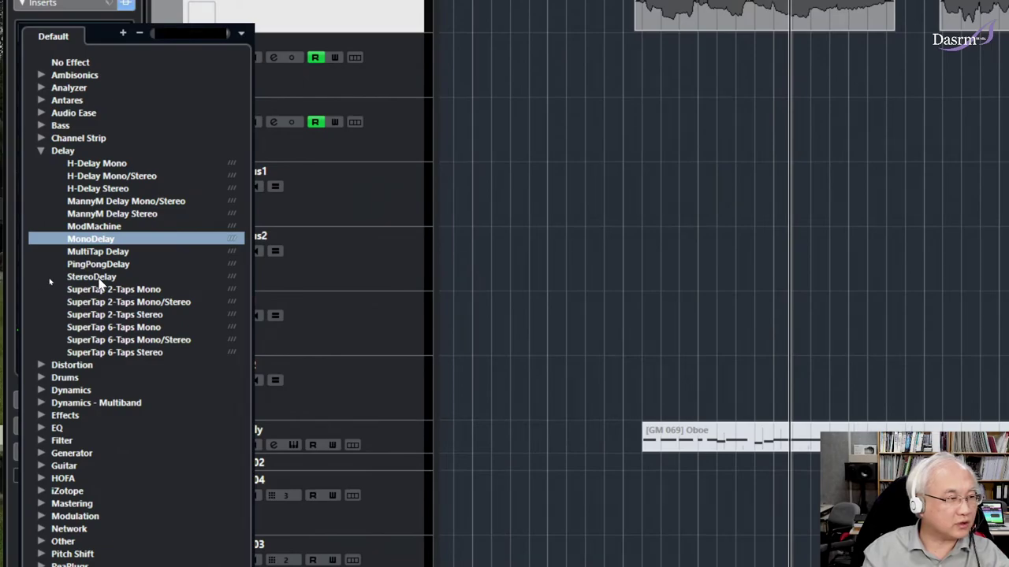
click(91, 277)
click(779, 335)
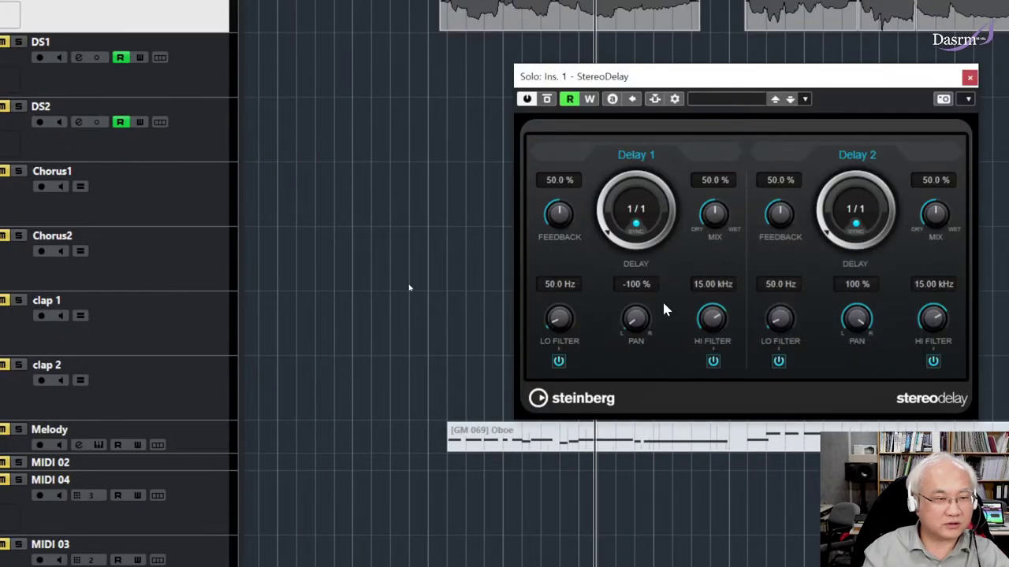
drag(714, 85, 463, 141)
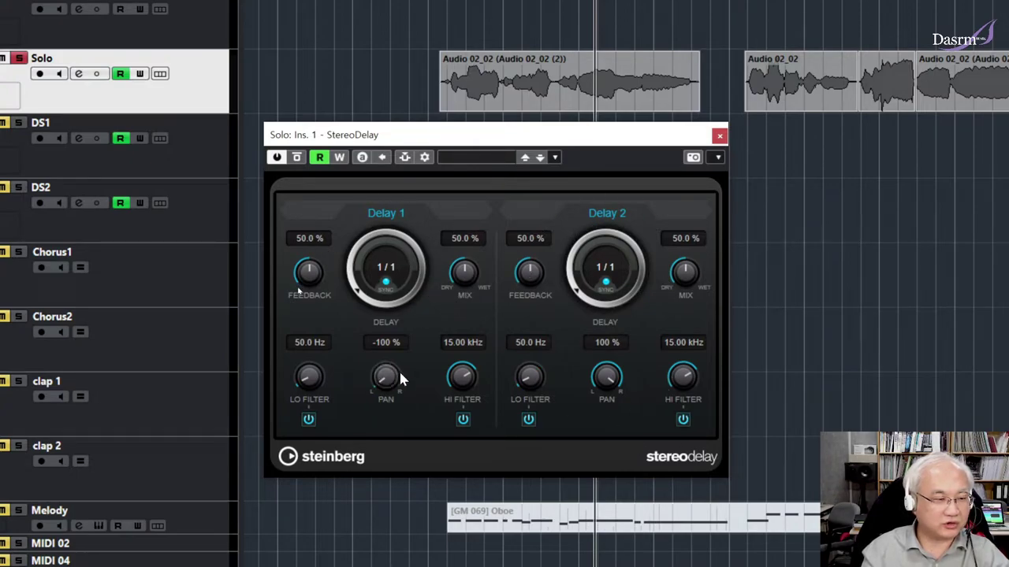
Play the Solo track through StereoDelay, set Delay 1's time to 1/2, and play again from bar 9
drag(385, 384, 383, 385)
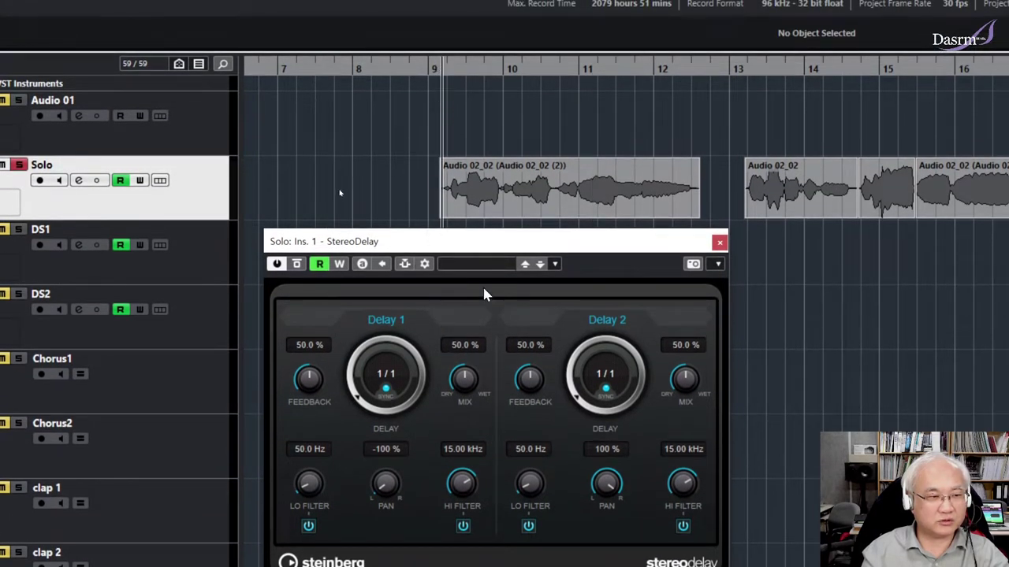
key(space)
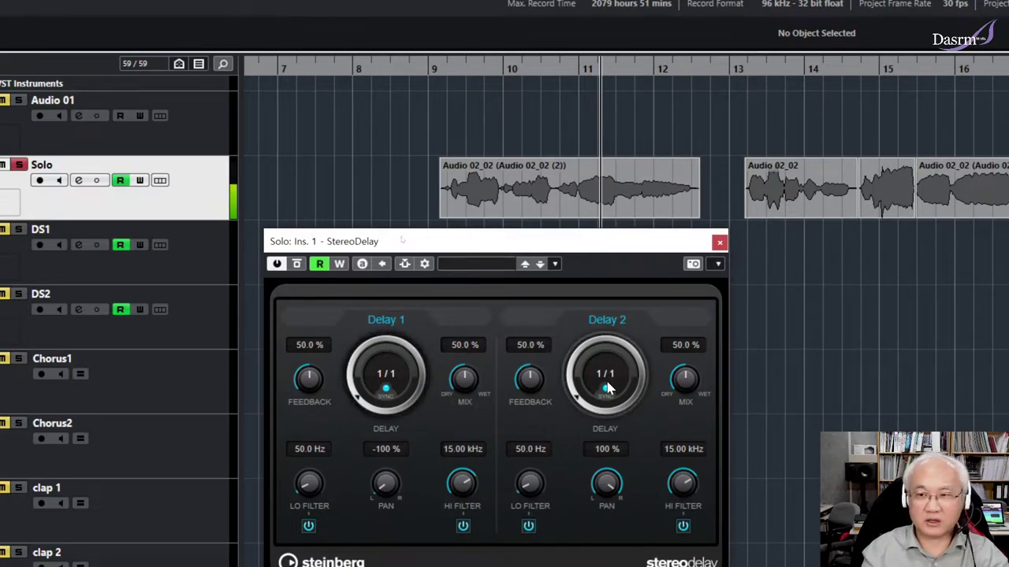
scroll(357, 400, down, 1)
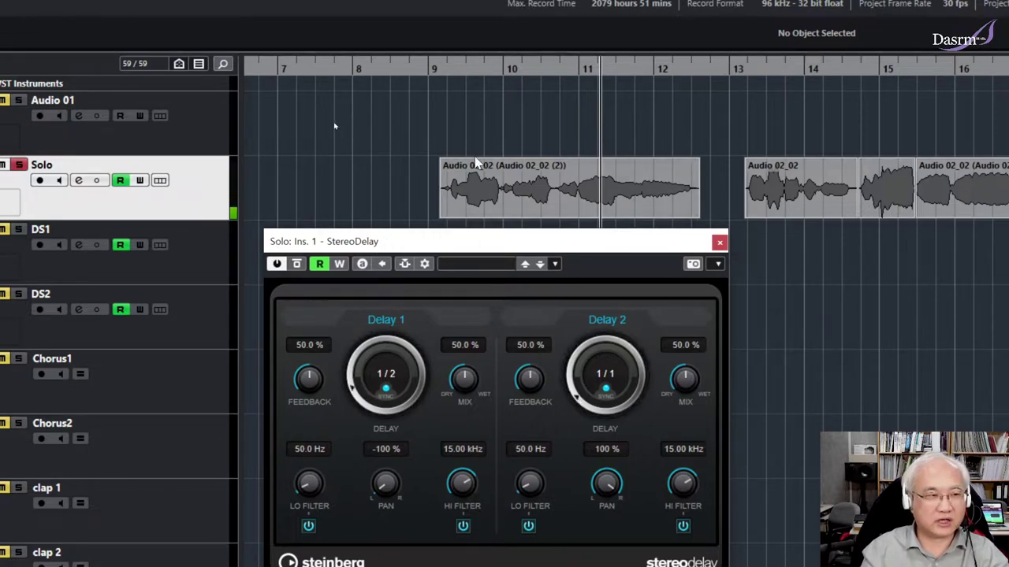
click(448, 70)
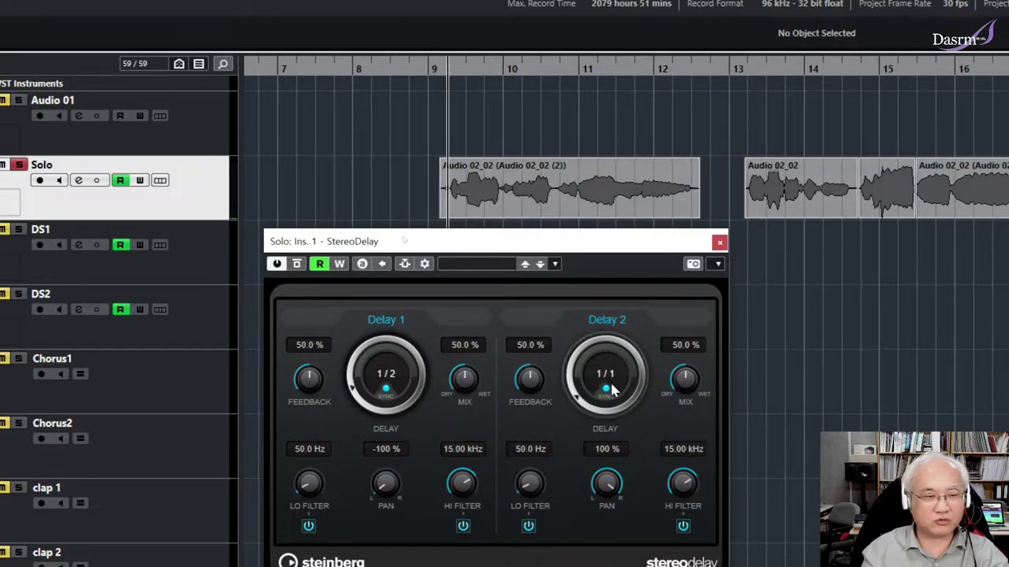
key(space)
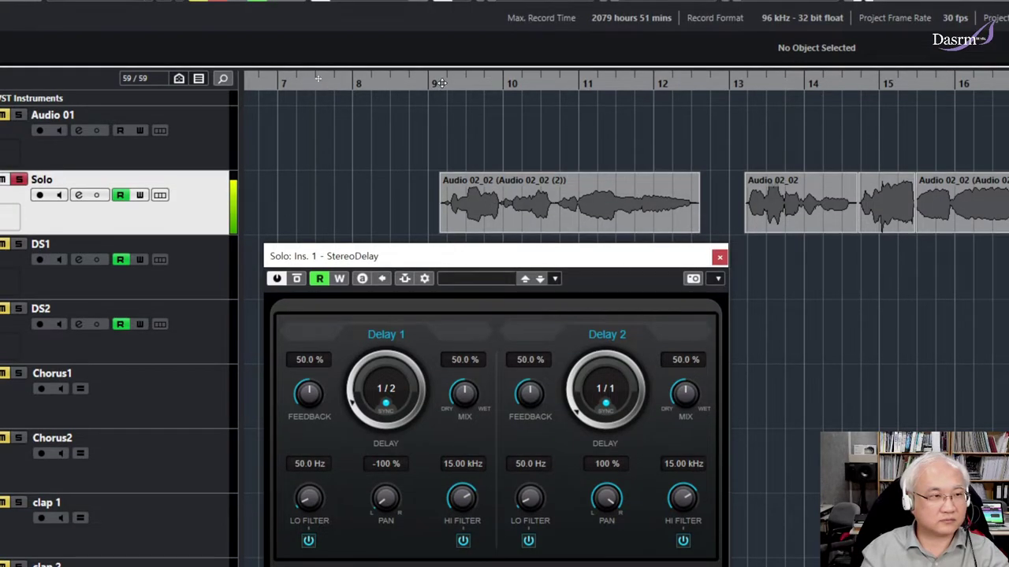
Replay from bar 9, try Delay 2's pan at -100 %, and restore it to 100 %
click(441, 64)
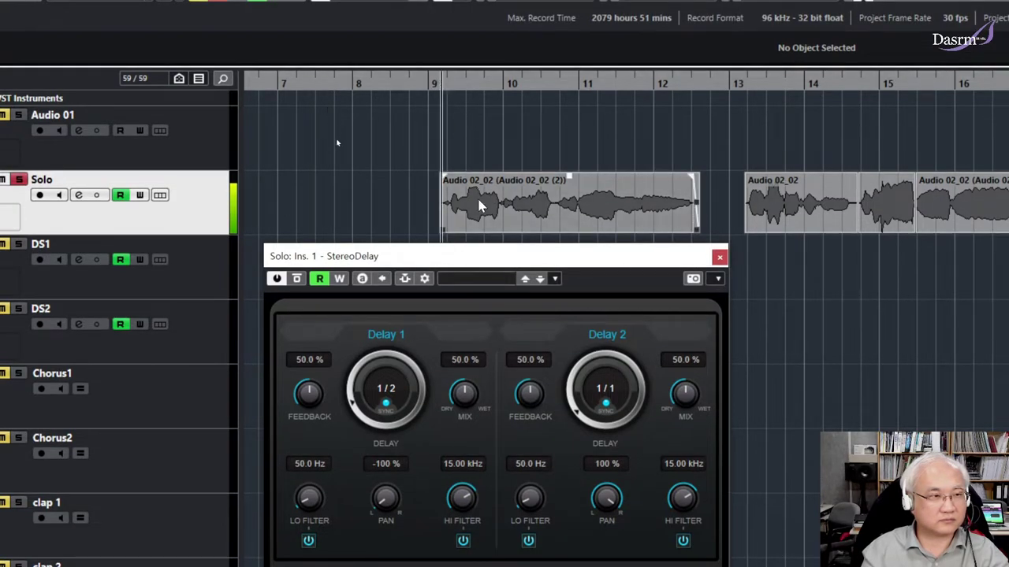
drag(604, 490, 599, 499)
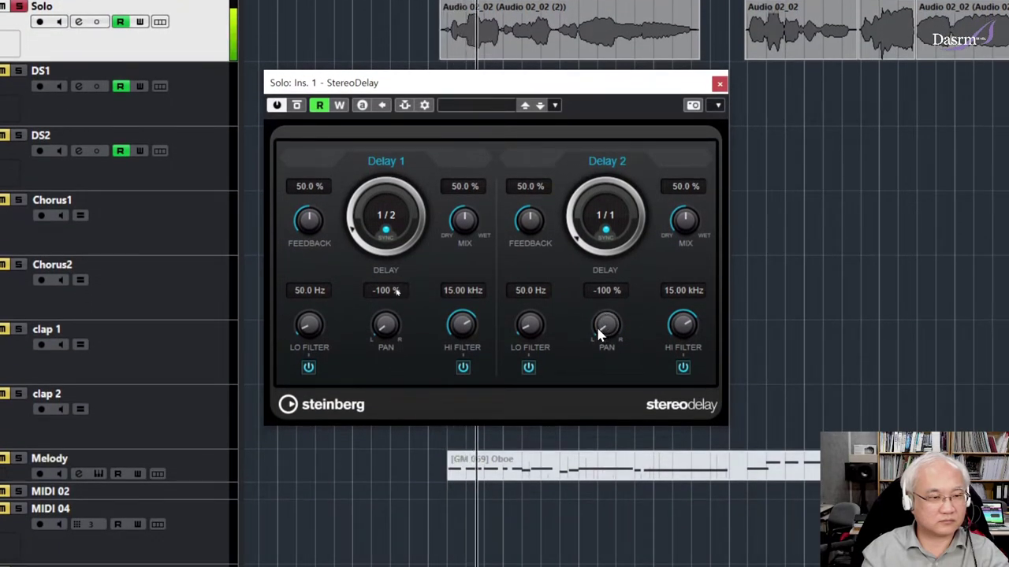
drag(596, 337, 601, 180)
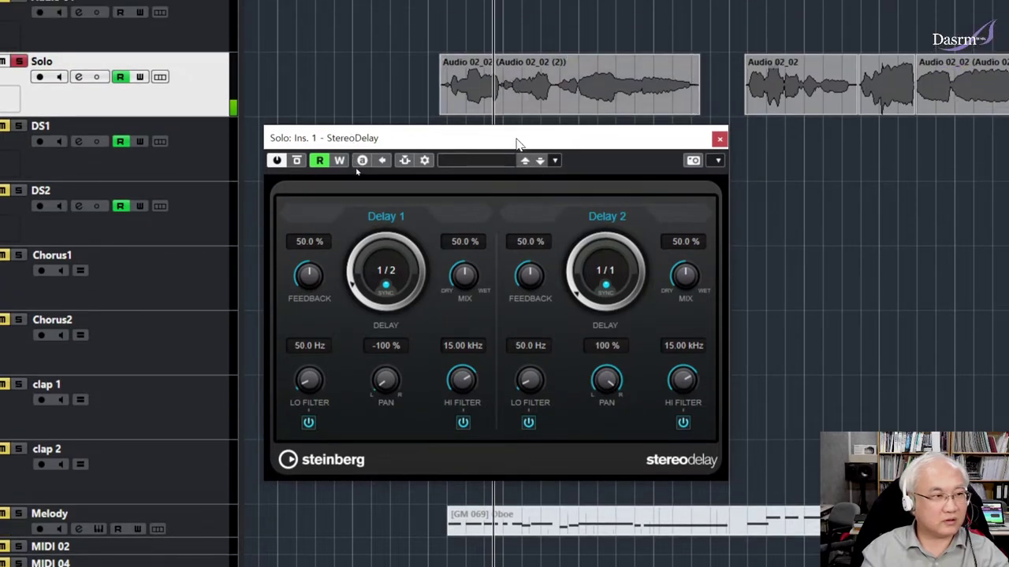
mouse_move(519, 142)
mouse_down()
mouse_move(541, 154)
mouse_move(528, 148)
mouse_up()
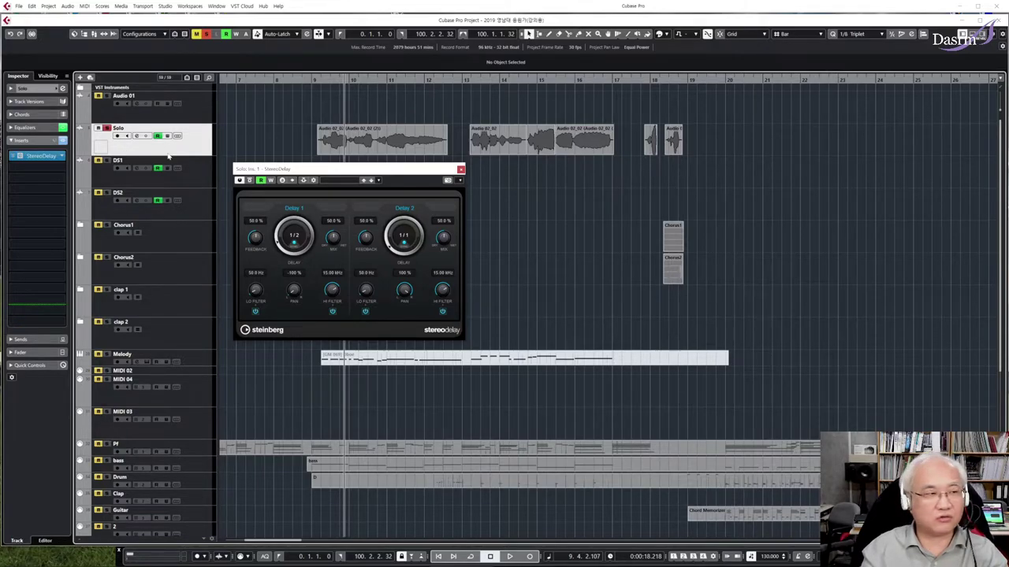
Show the Solo track's volume and pan settings, play the track from the cursor, and close the StereoDelay window
click(50, 91)
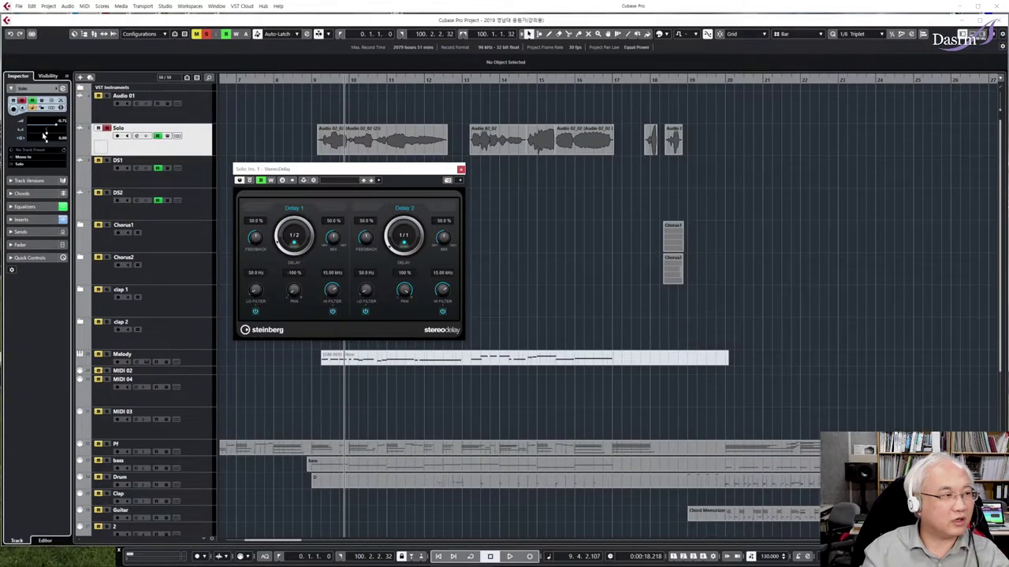
key(space)
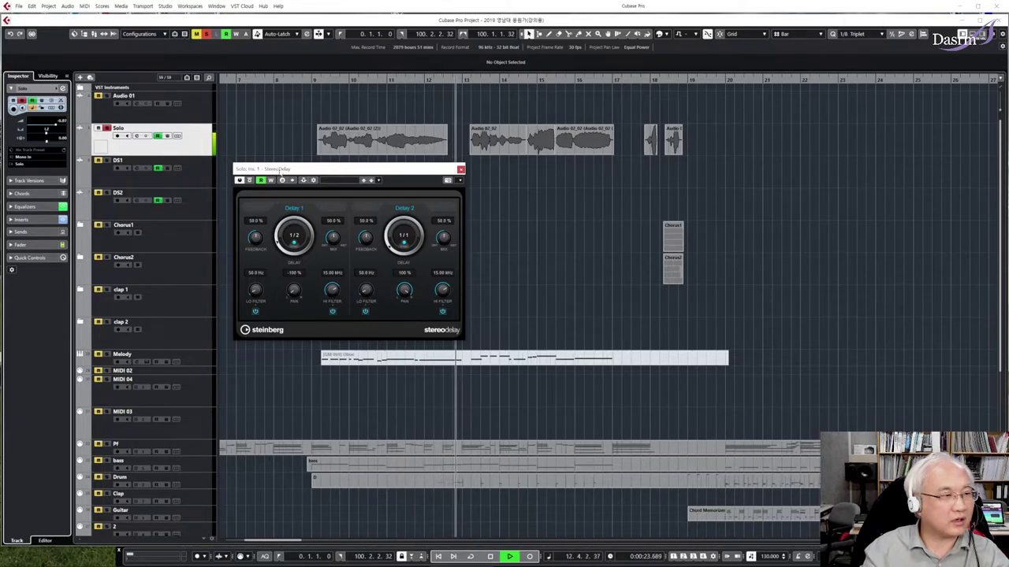
key(space)
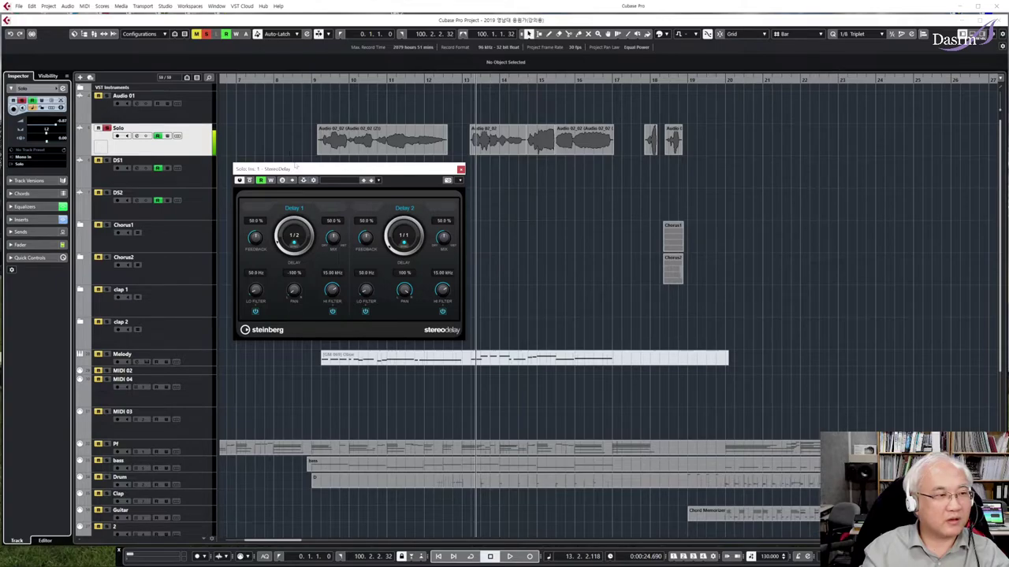
click(460, 170)
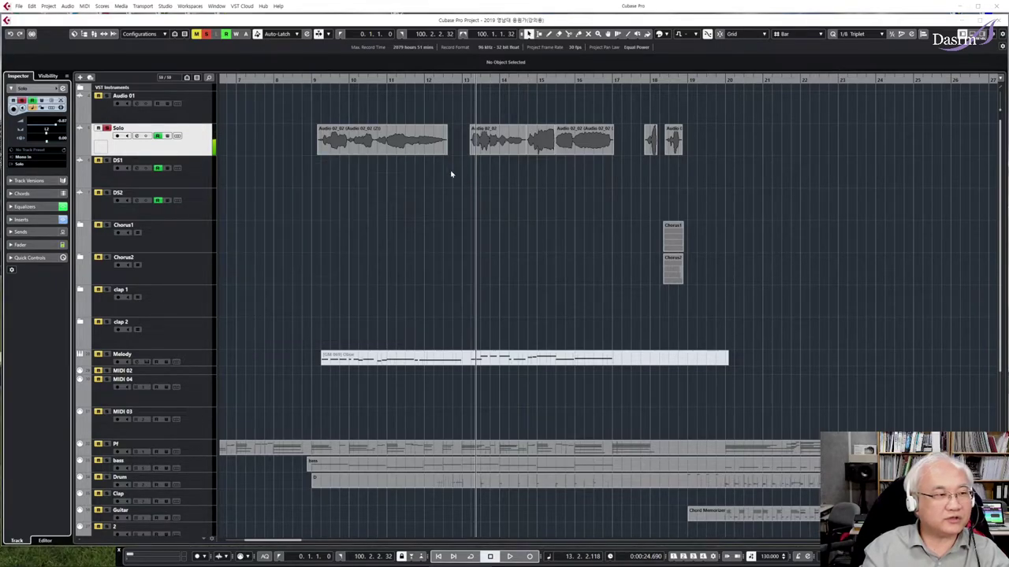
Place the cursor at the start of the first Solo clip and remove the StereoDelay insert from the Solo track
click(315, 81)
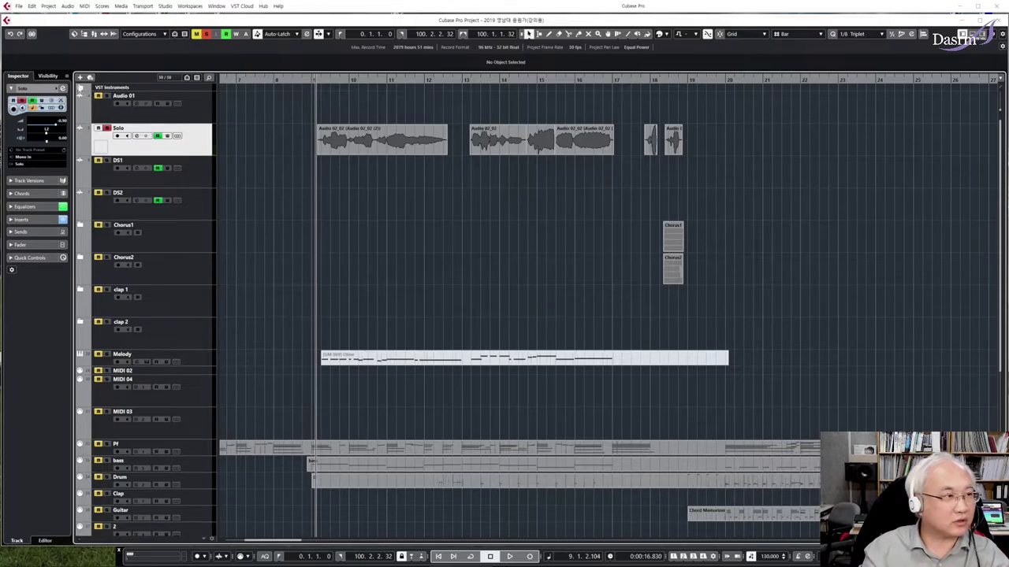
click(80, 88)
click(80, 88)
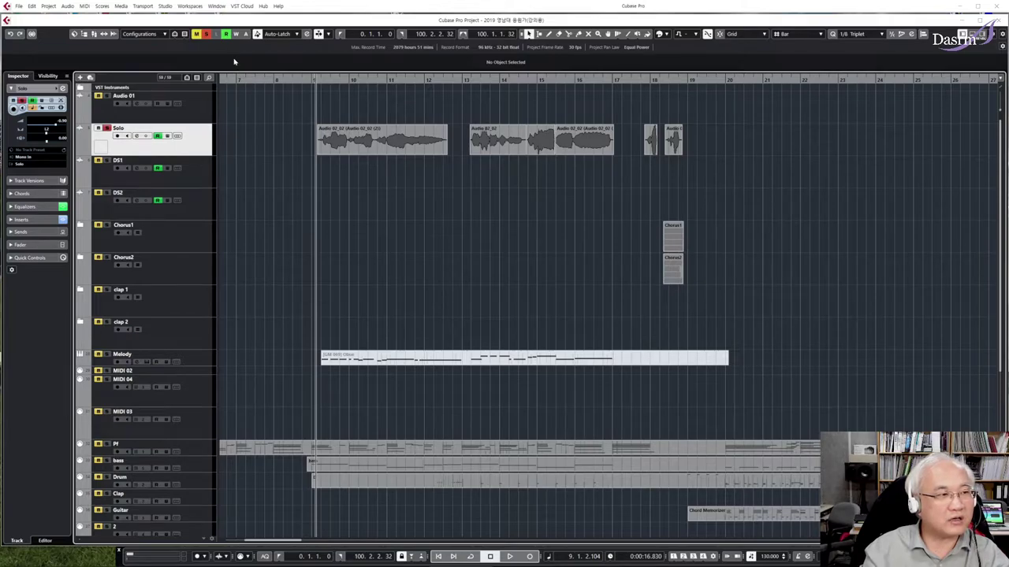
click(33, 207)
click(34, 128)
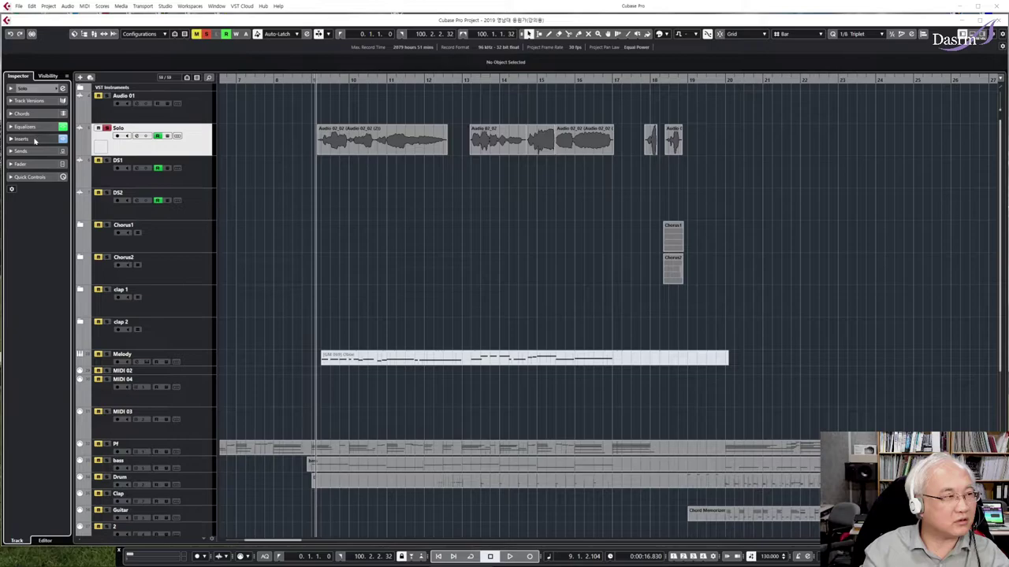
click(23, 139)
click(63, 155)
click(45, 169)
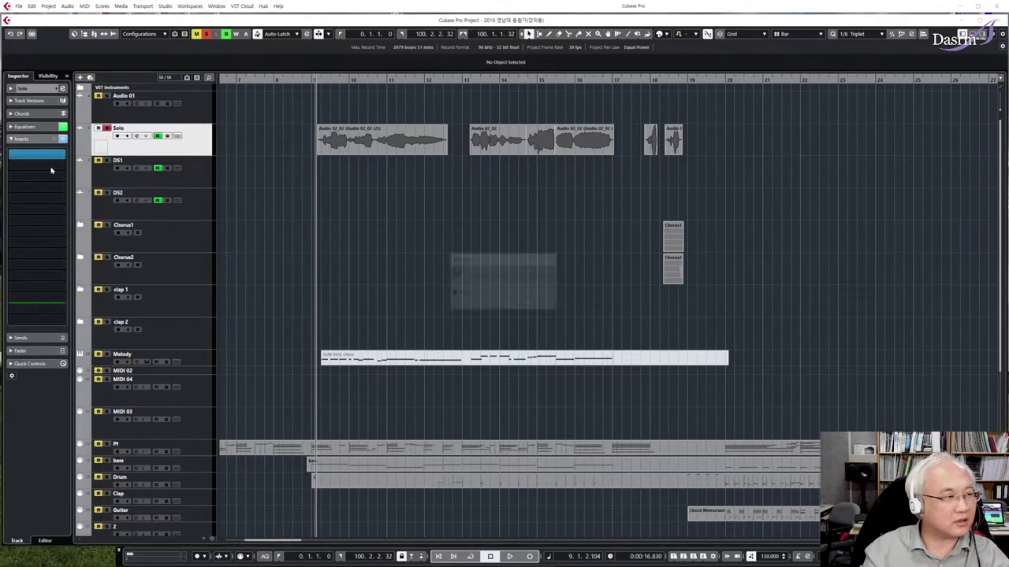
click(521, 306)
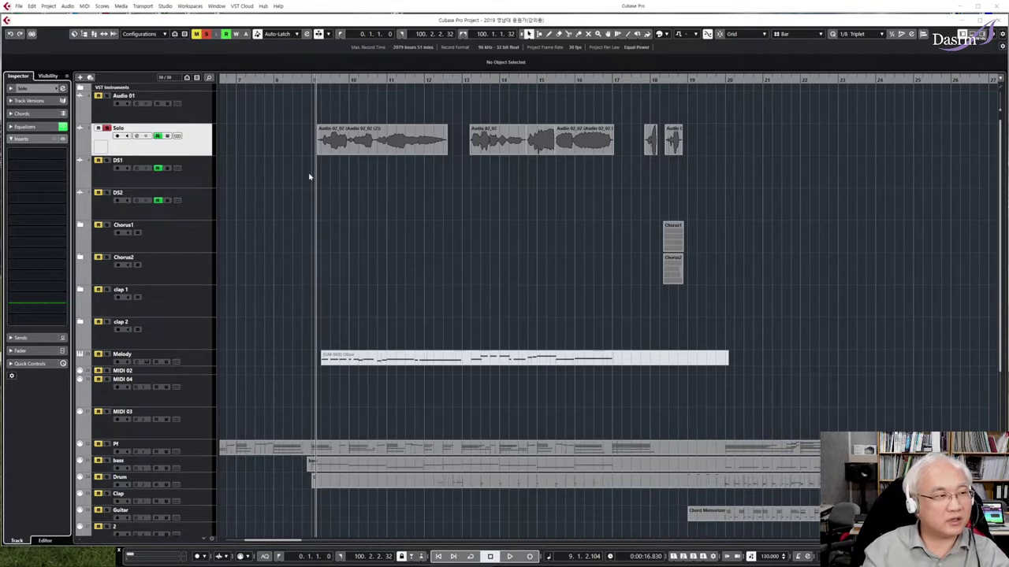
Open the MixConsole and insert StereoDelay in the first insert slot of the stereo output channel
key(F3)
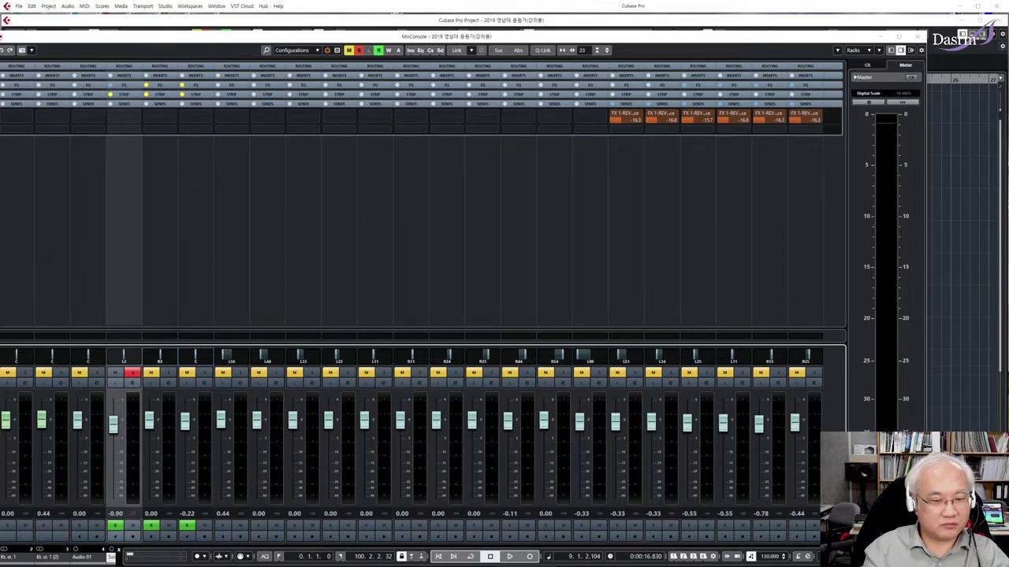
double_click(562, 25)
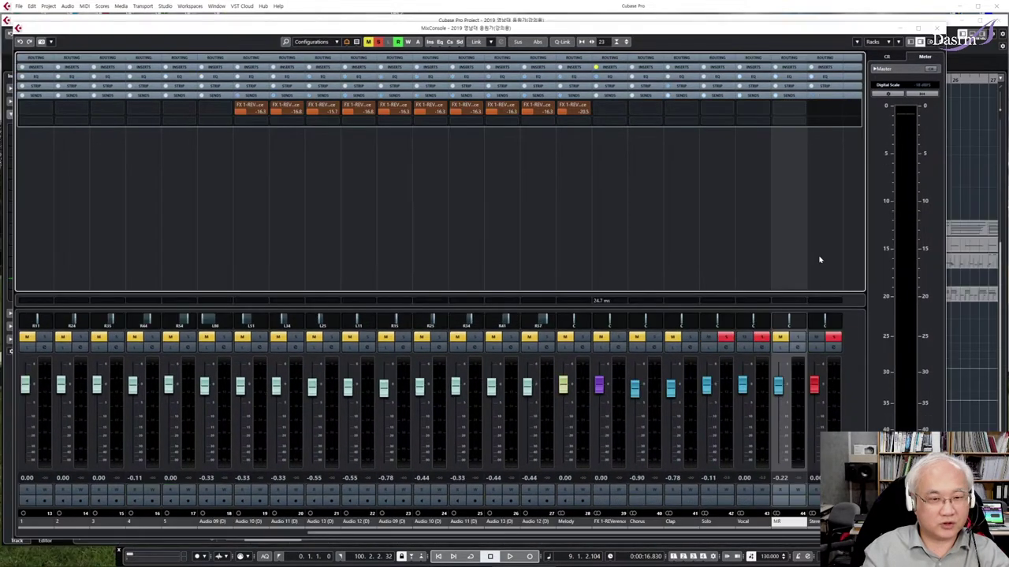
click(825, 68)
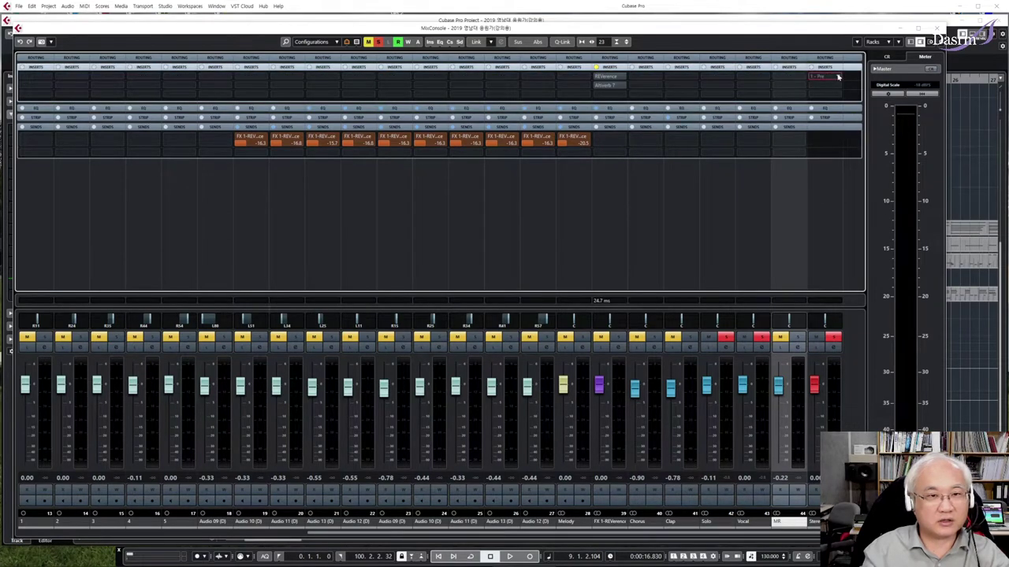
click(836, 78)
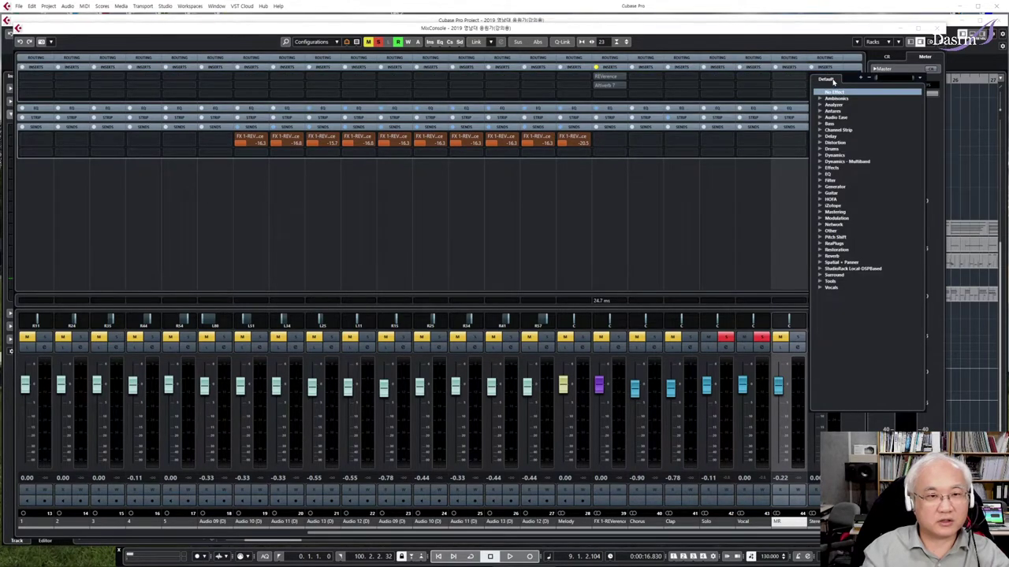
click(819, 136)
double_click(853, 198)
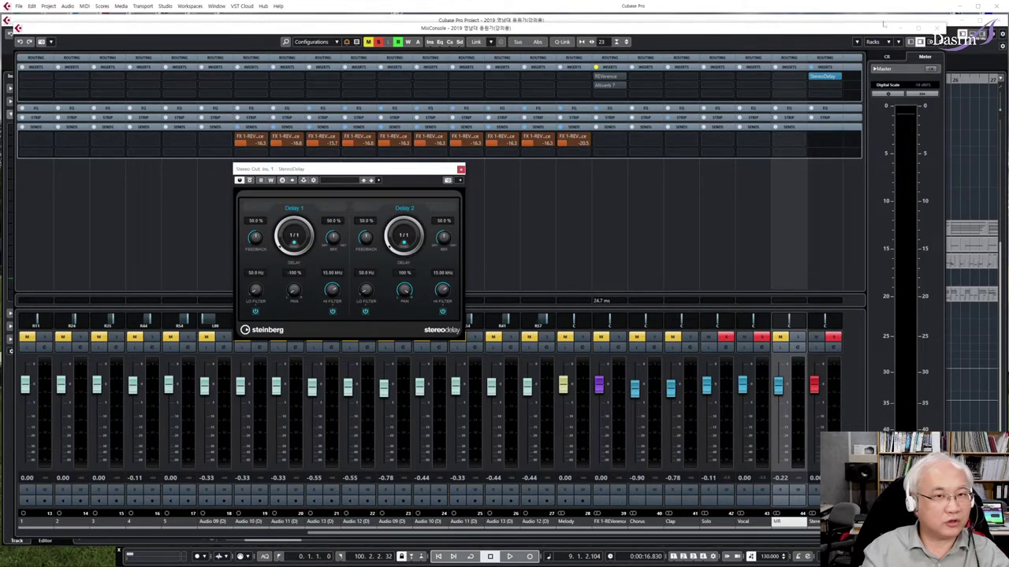
Close the mixer and play the project, setting Delay 1's time to 1/2 and Delay 2's to 1/4, and stop playback
click(943, 29)
key(space)
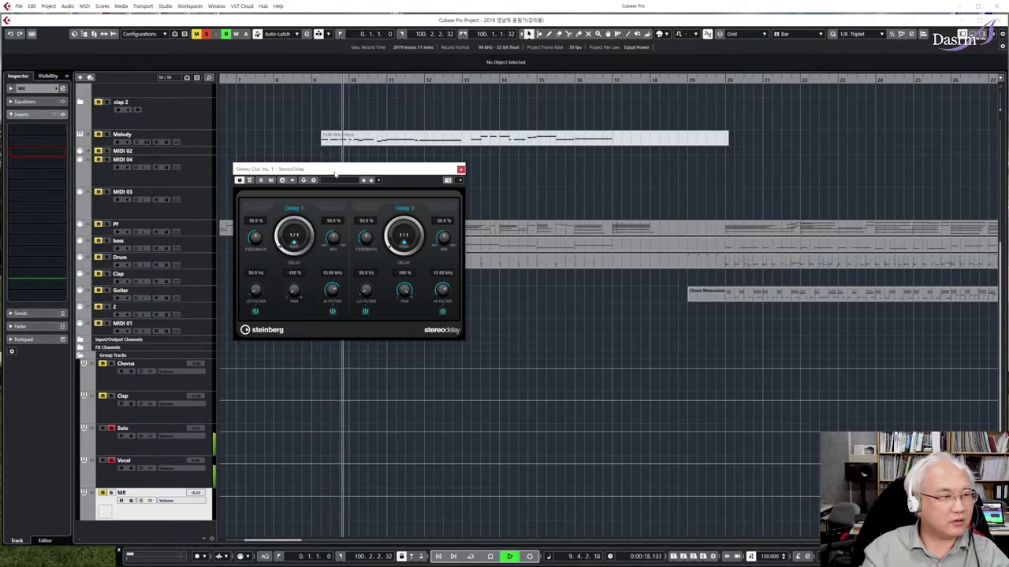
drag(279, 249, 280, 246)
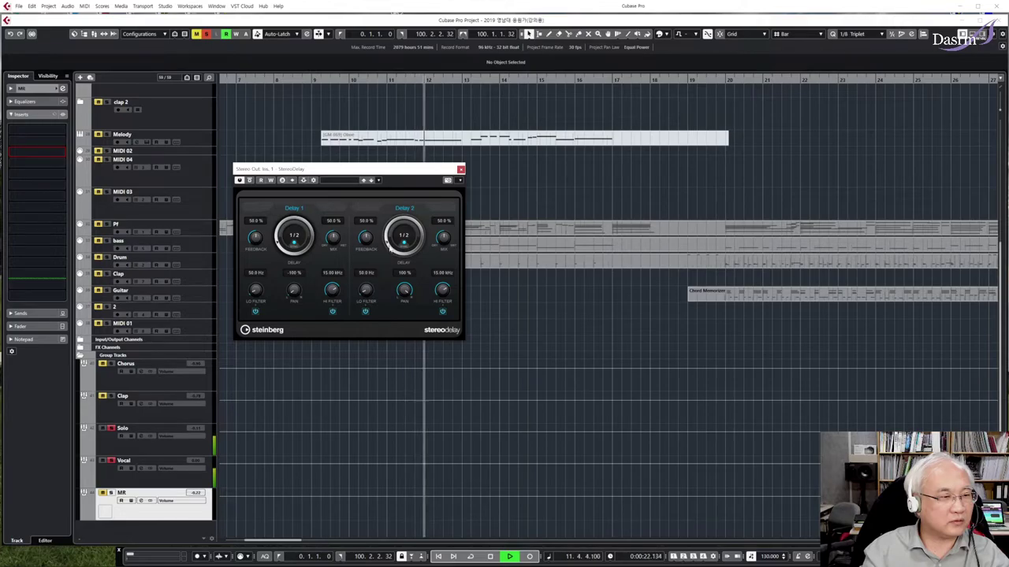
drag(389, 247, 387, 241)
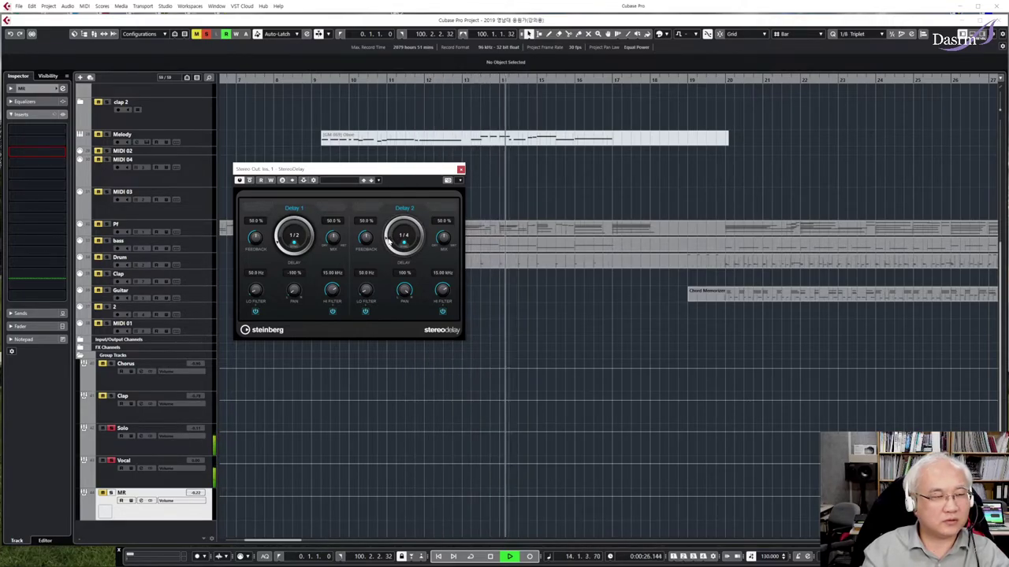
drag(399, 178, 438, 249)
scroll(418, 186, up, 5)
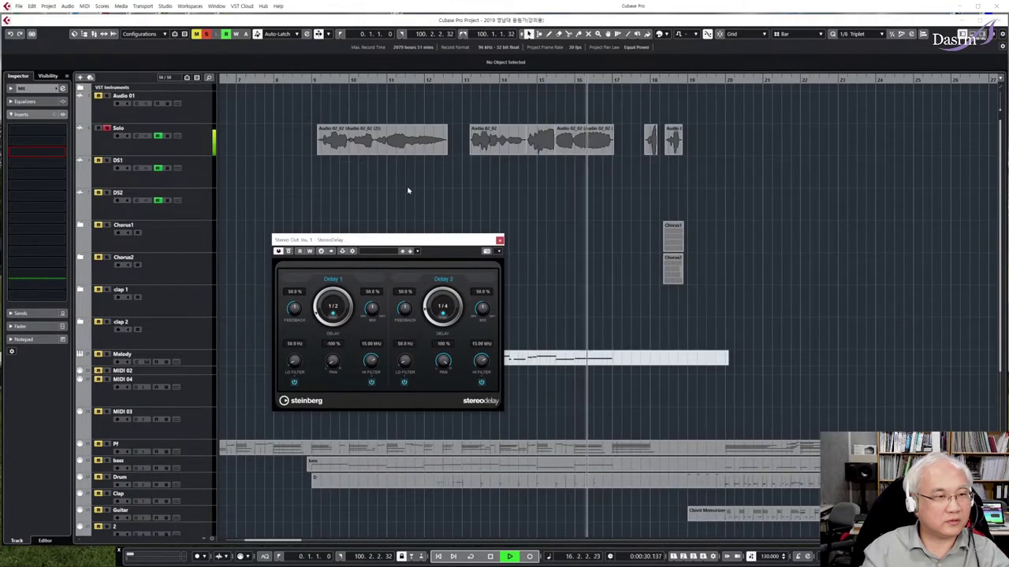
key(space)
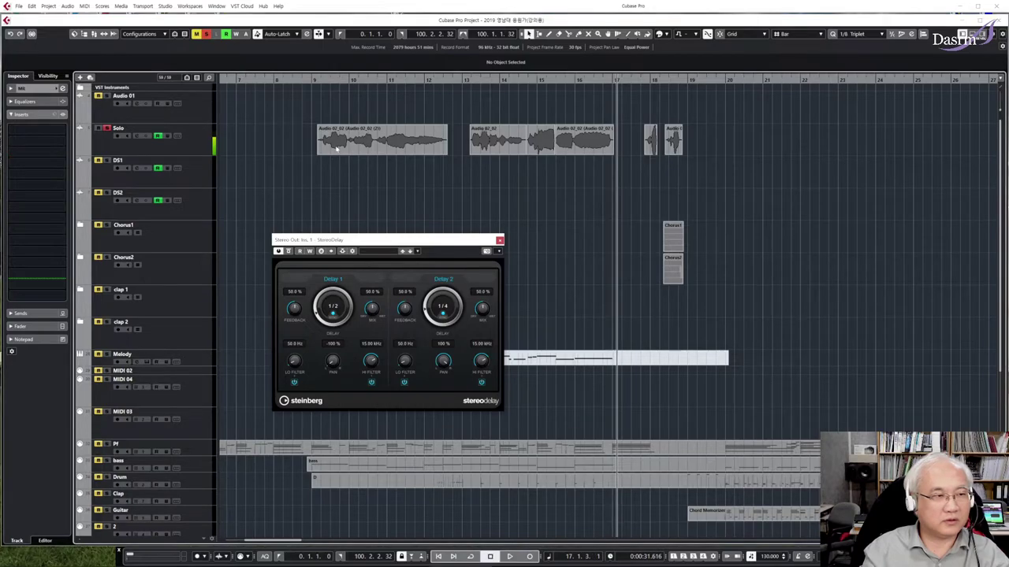
Return the cursor to the start of the first Solo clip and close the StereoDelay window
click(320, 80)
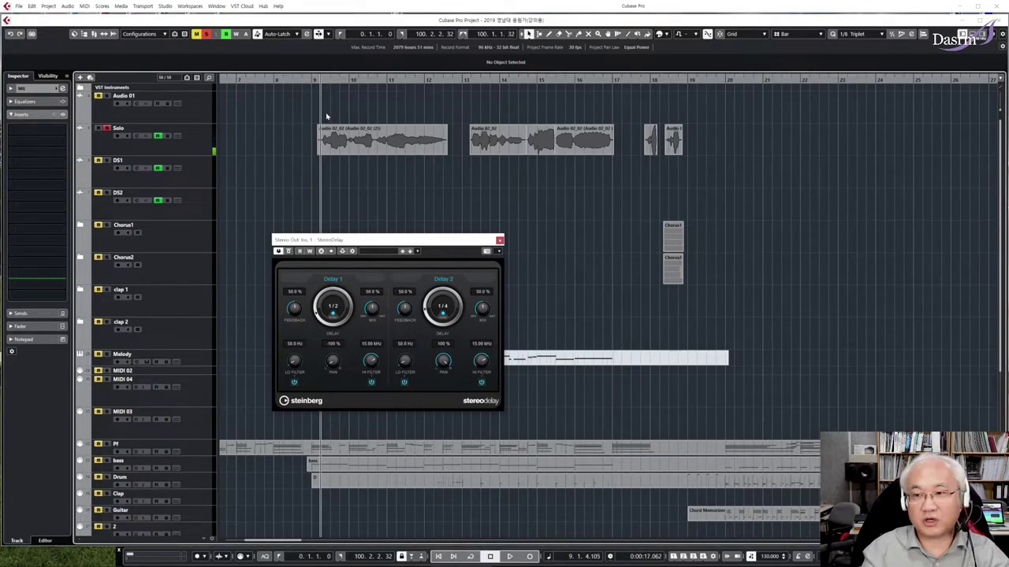
click(317, 80)
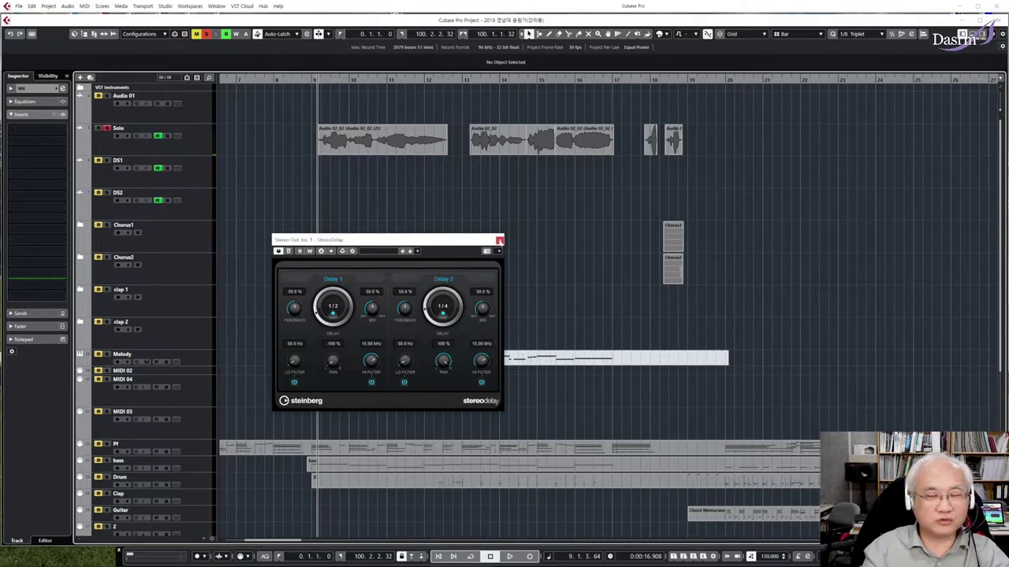
click(500, 241)
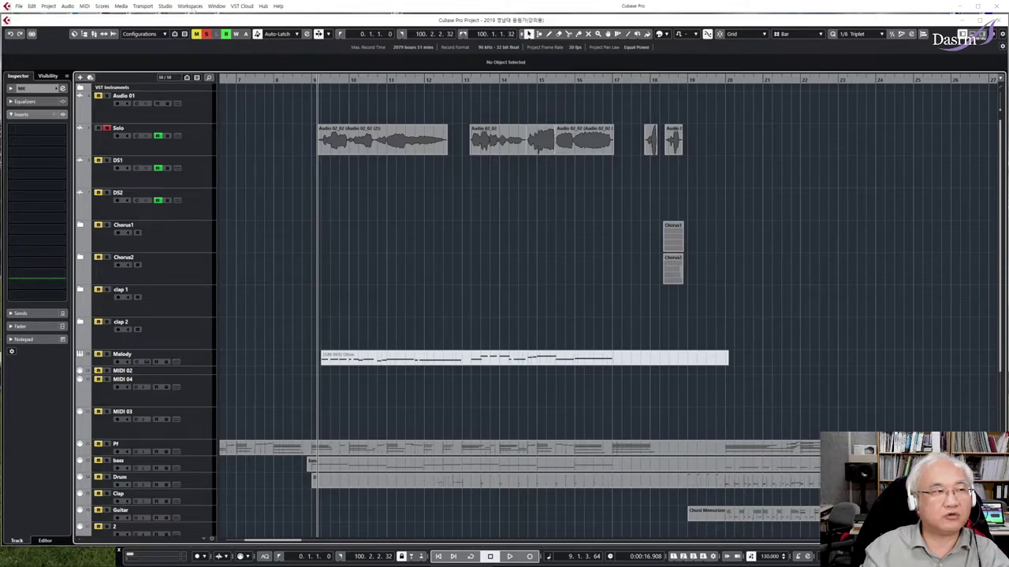
Remove StereoDelay from the stereo output channel in the MixConsole, discarding its changes, and close the mixer
click(190, 6)
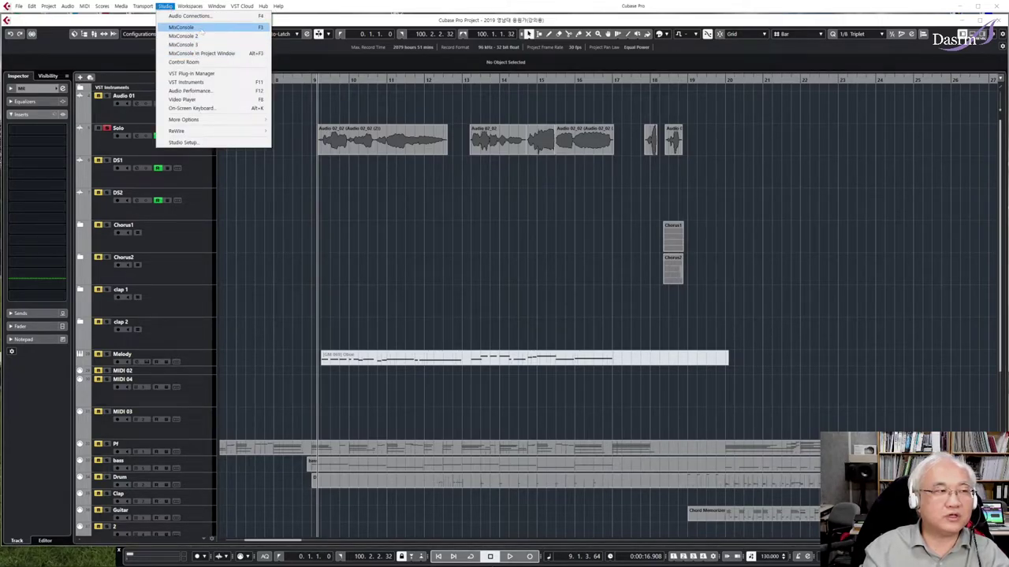
click(202, 28)
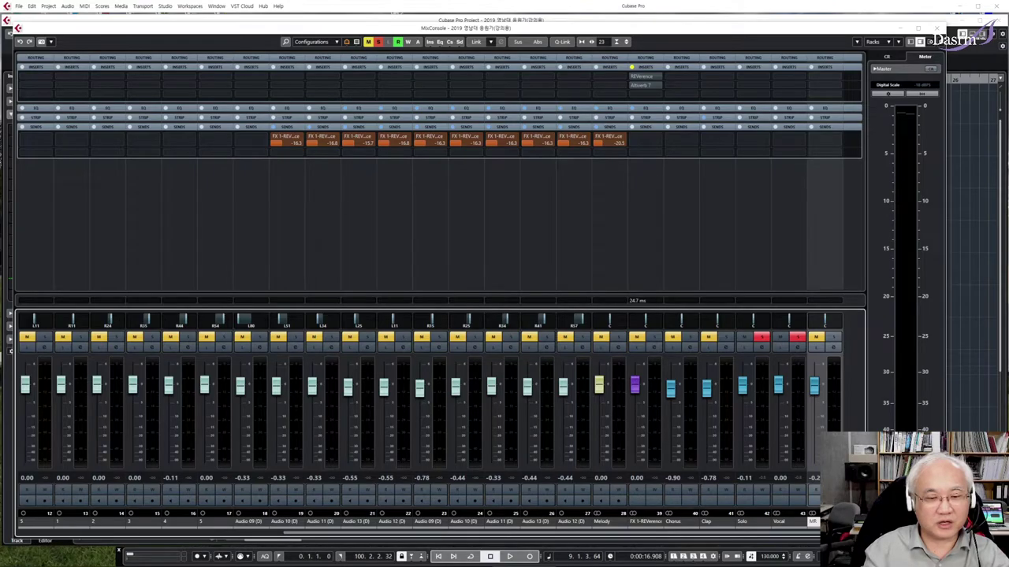
drag(827, 533, 853, 533)
click(838, 78)
click(836, 93)
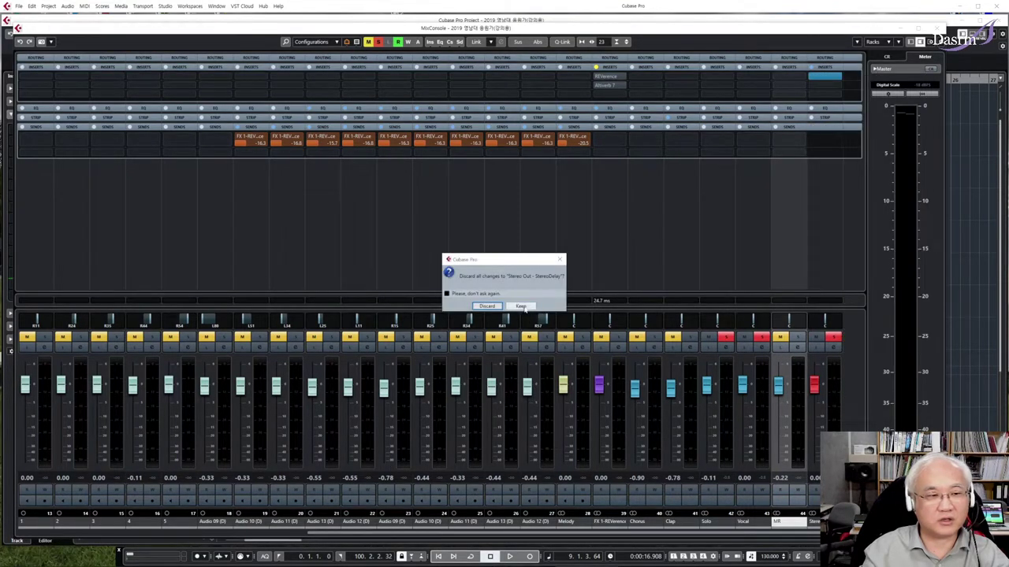
click(490, 306)
click(936, 29)
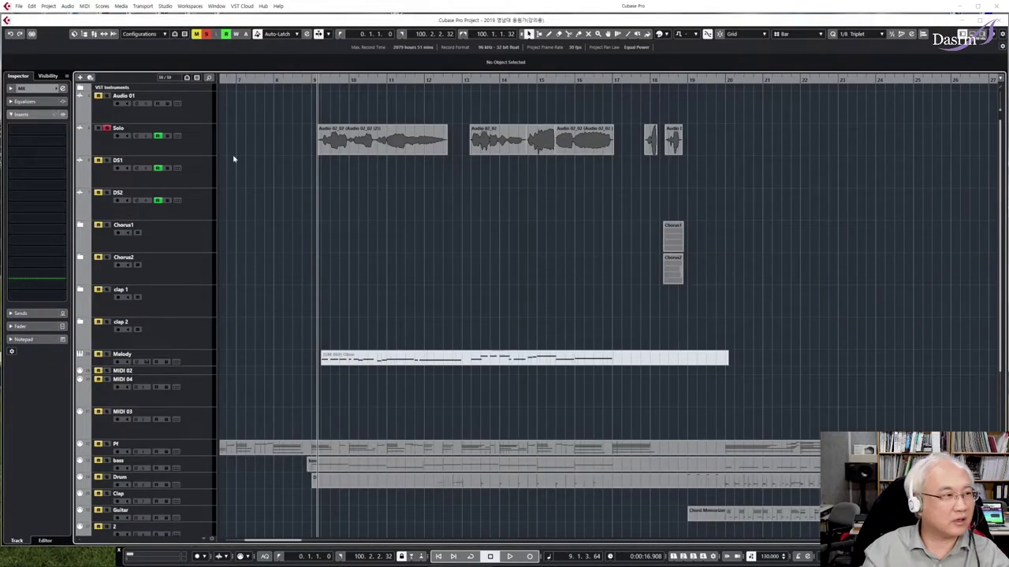
Select the Solo track and review the effect categories and Delay plug-ins available for its first insert slot
click(100, 134)
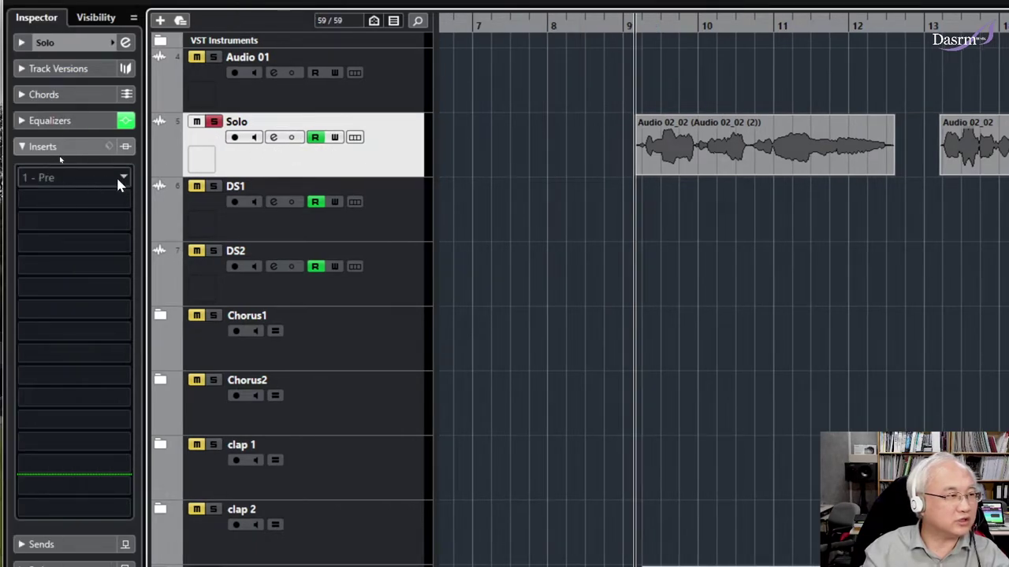
click(124, 179)
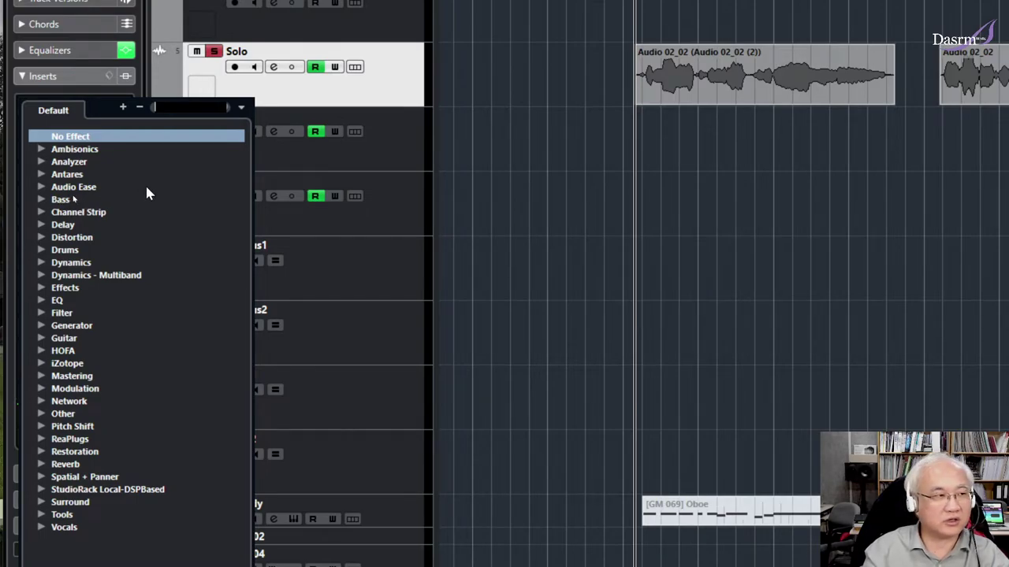
click(375, 91)
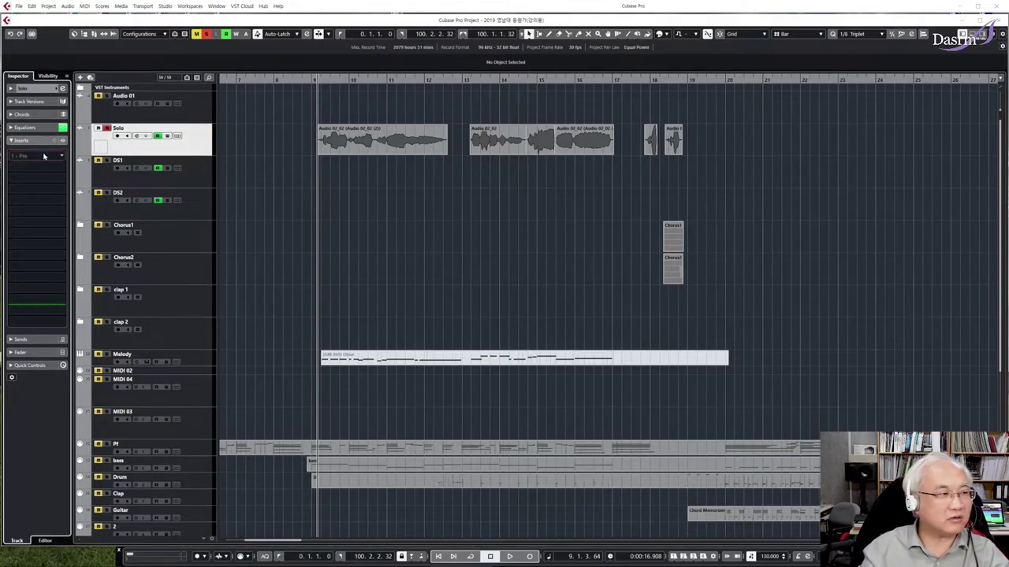
click(62, 159)
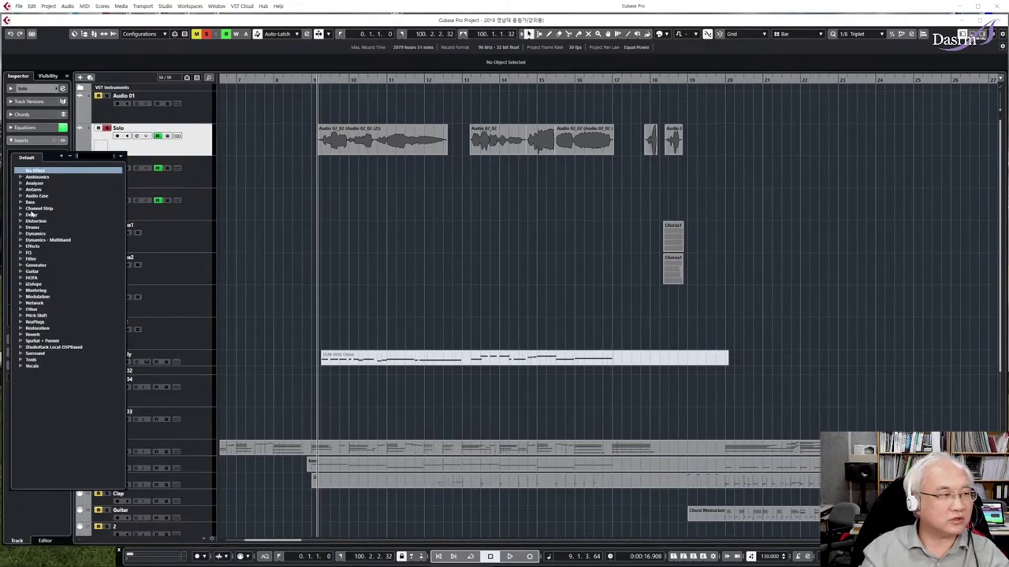
click(195, 145)
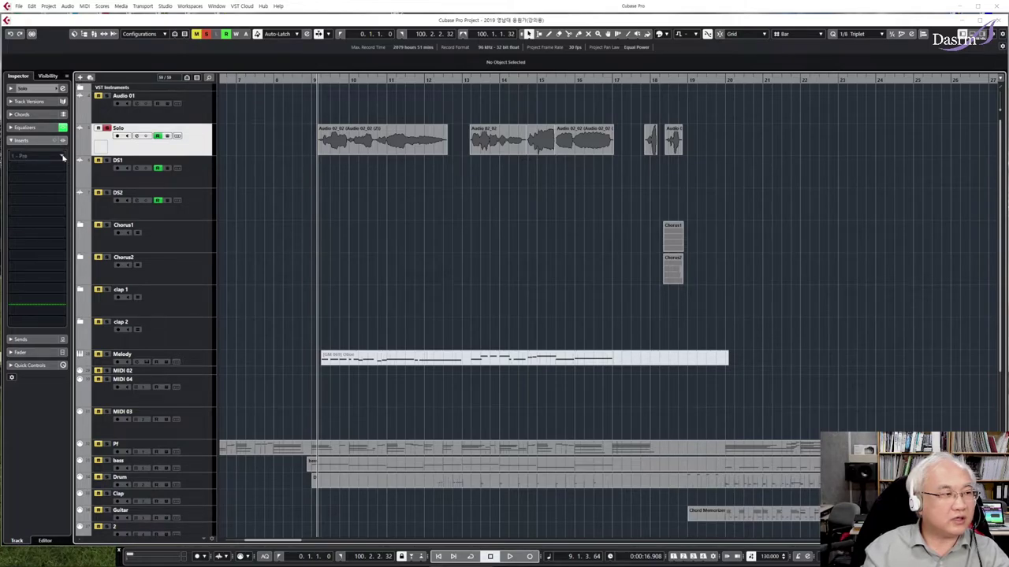
click(35, 157)
click(22, 217)
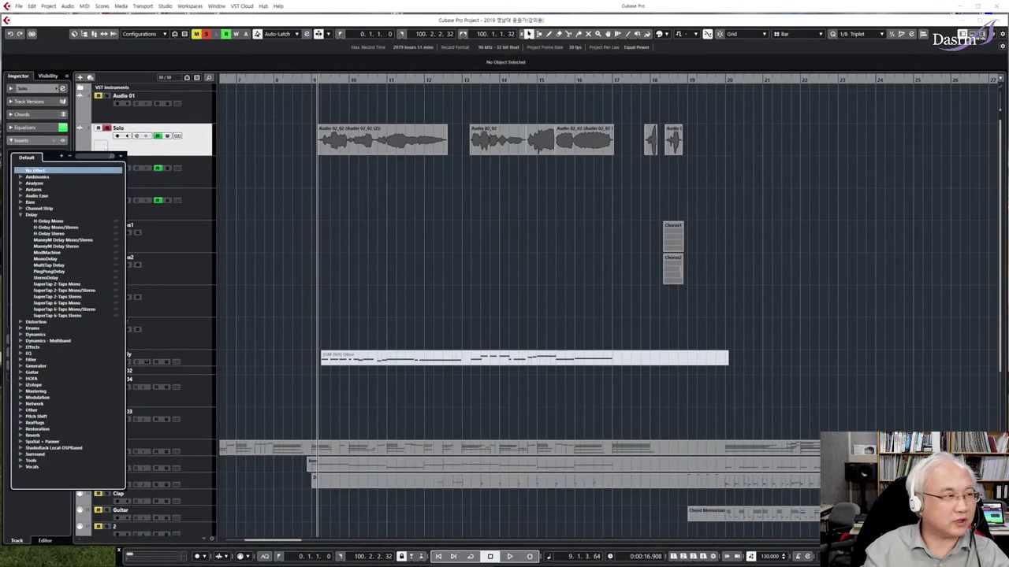
click(196, 145)
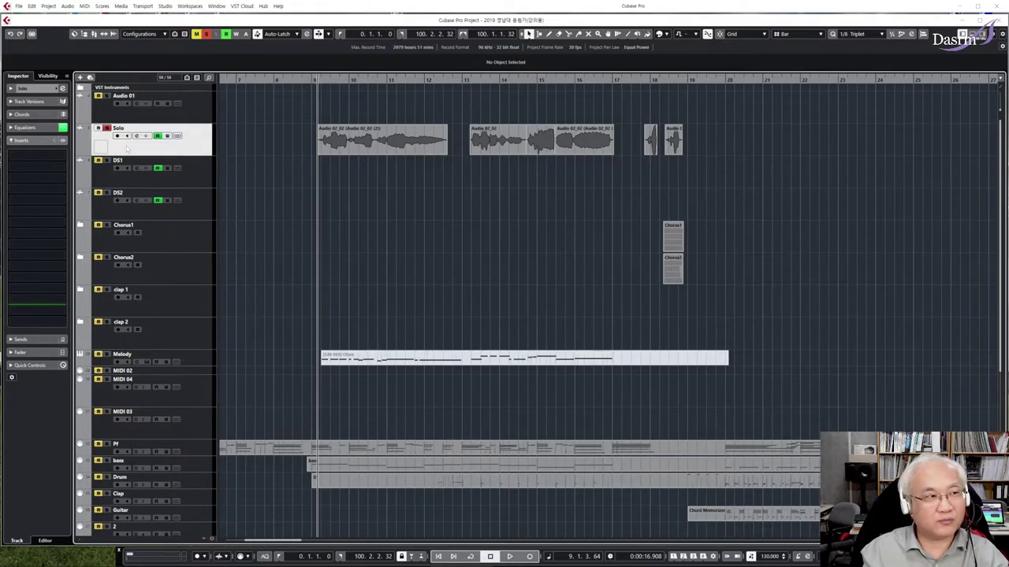
Narrow the MixConsole channel strips to view the channels through to the stereo output, and close the mixer
key(F3)
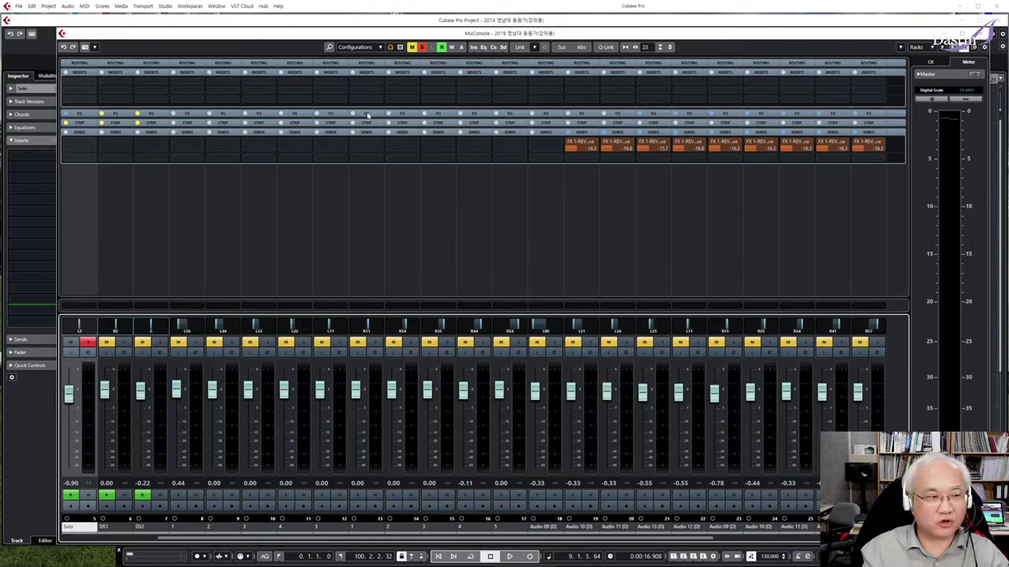
click(439, 231)
key(g)
key(g)
key(g)
key(g)
key(g)
key(g)
key(g)
key(g)
key(g)
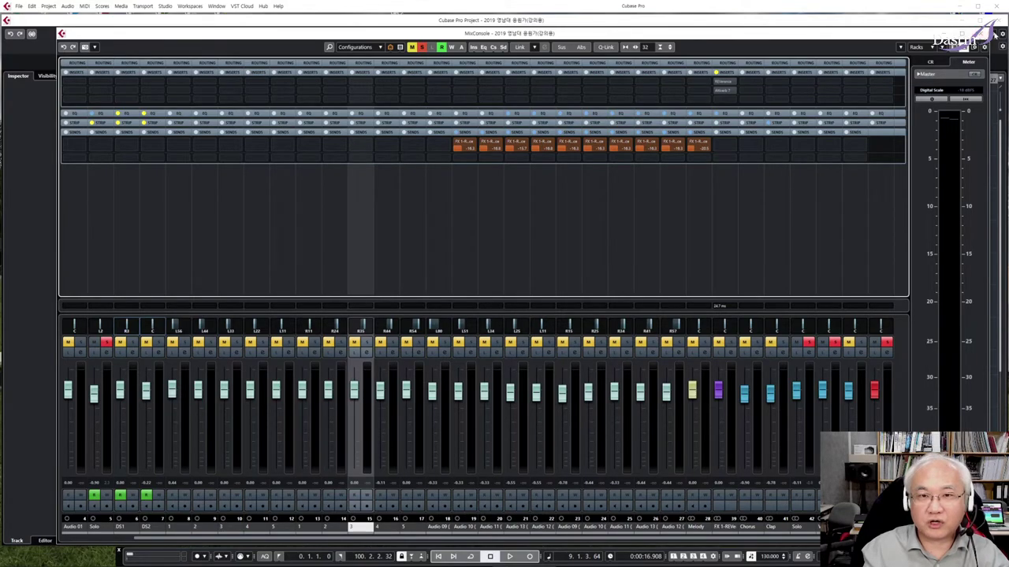
click(983, 34)
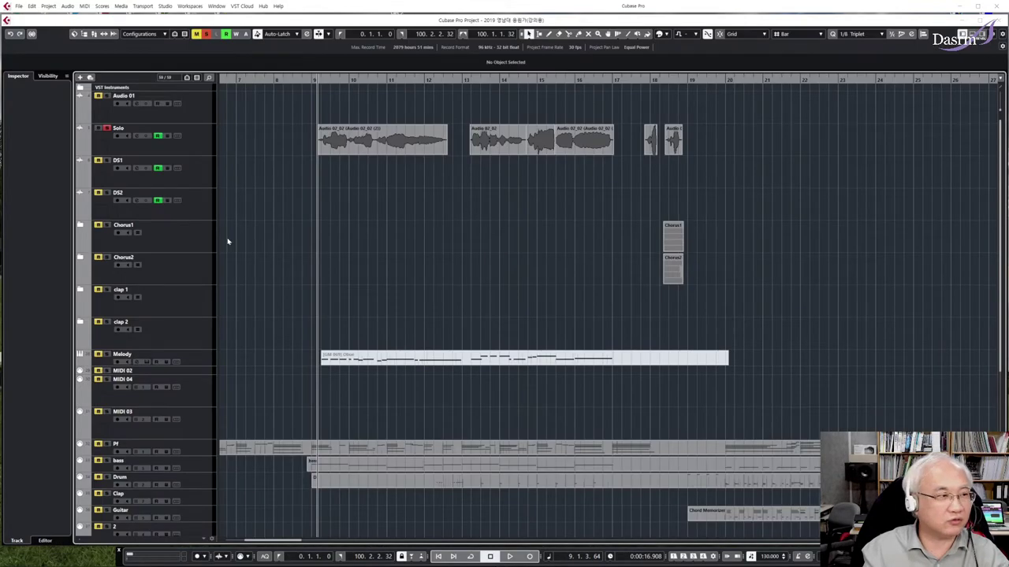
Start adding a new effect track from the DS1 track in the track list
scroll(234, 187, down, 3)
scroll(235, 189, up, 3)
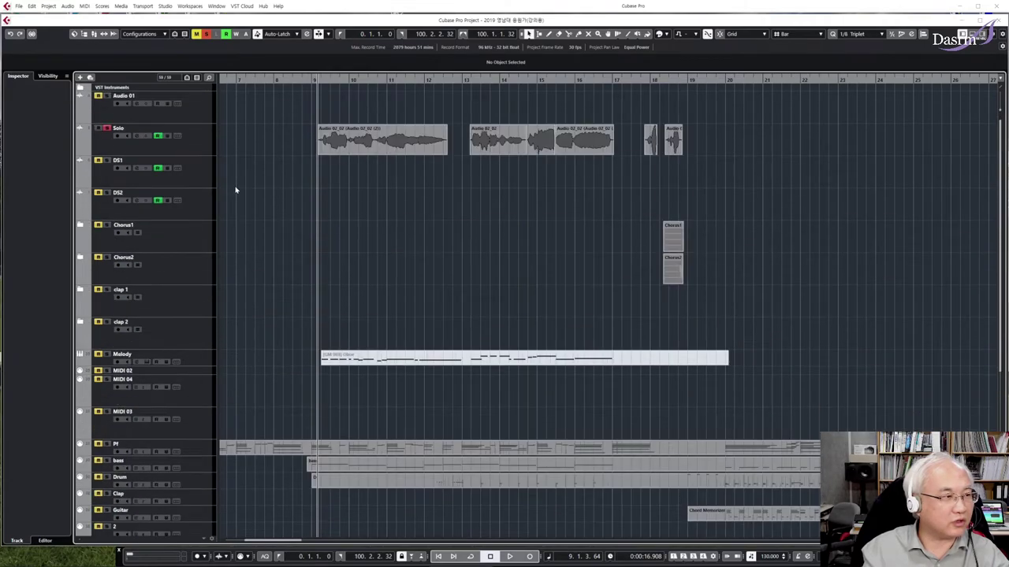
click(200, 168)
right_click(200, 167)
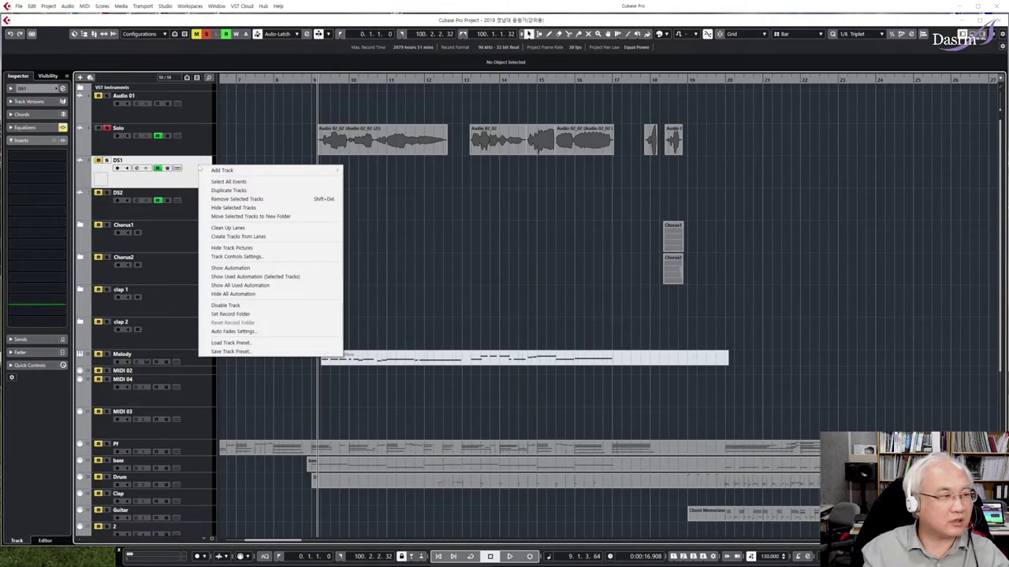
mouse_move(224, 170)
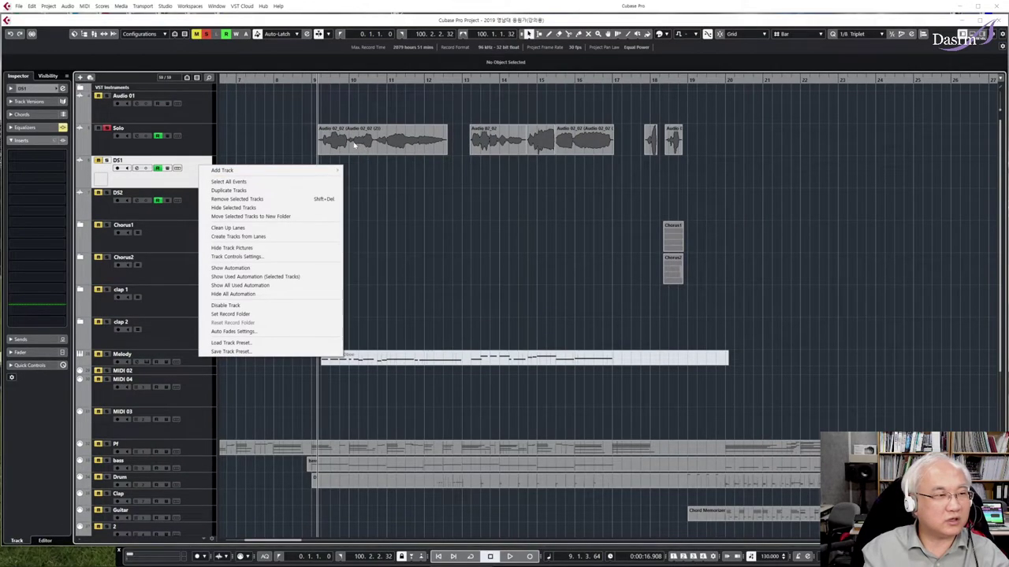
mouse_move(338, 169)
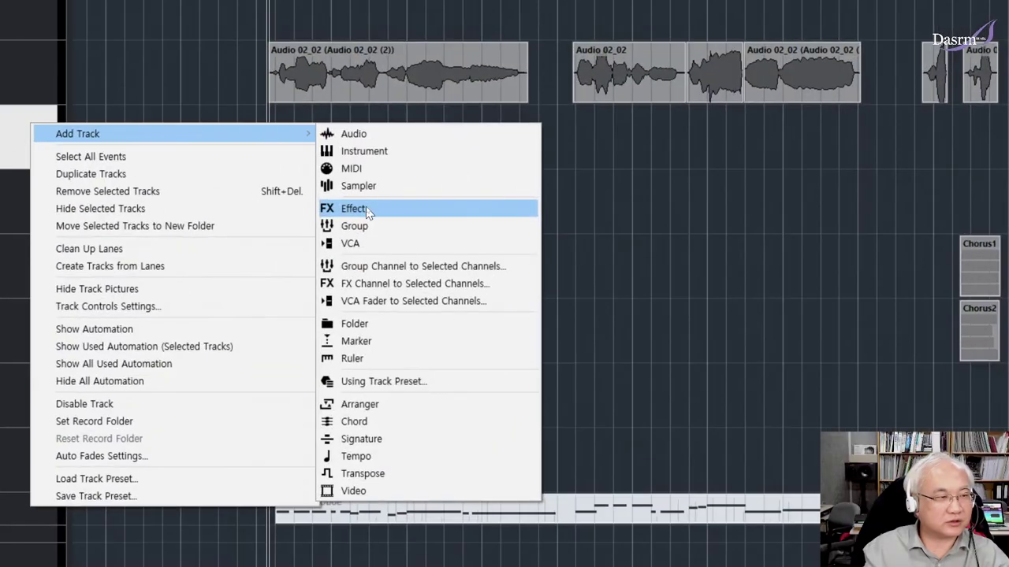
click(368, 208)
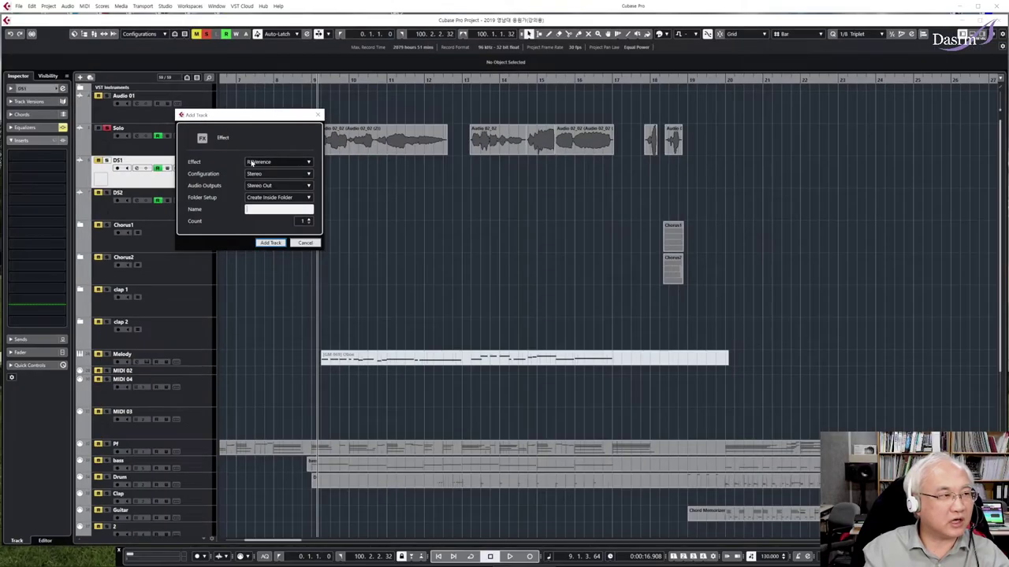
Choose REVerence as the new track's effect, name the track "reverb", and create it with a stereo configuration routed to Stereo Out
drag(237, 116, 304, 120)
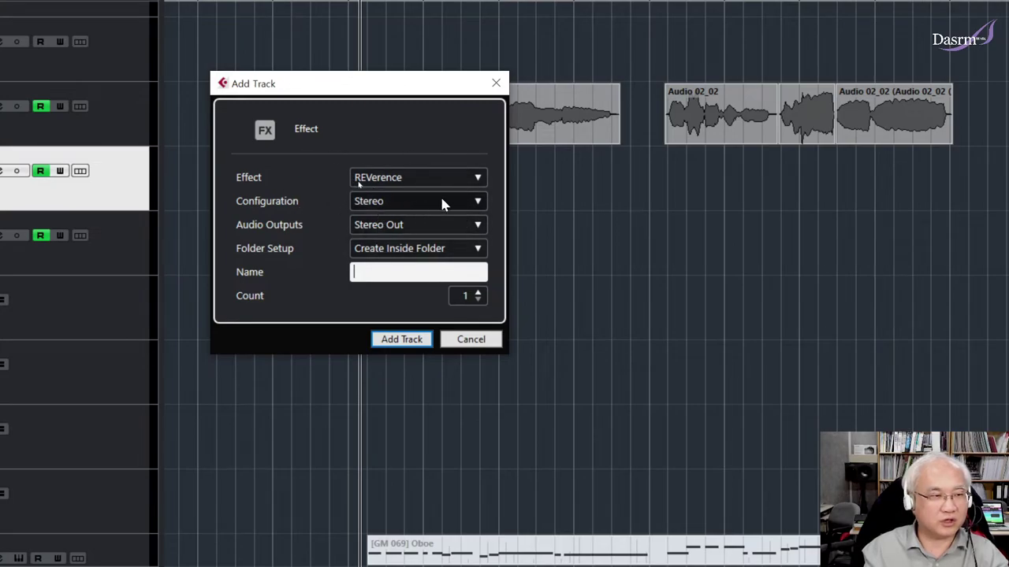
click(479, 181)
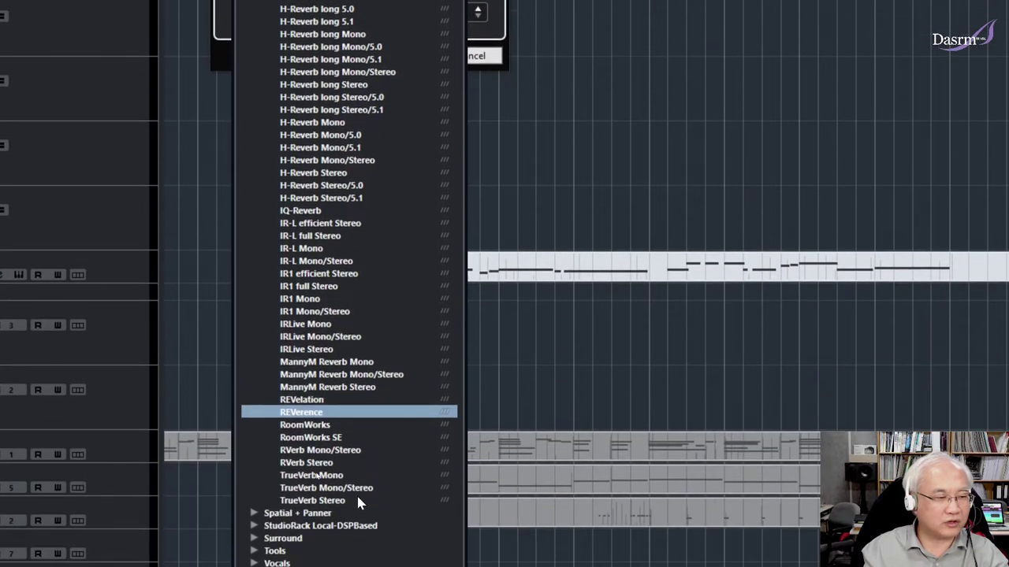
click(318, 413)
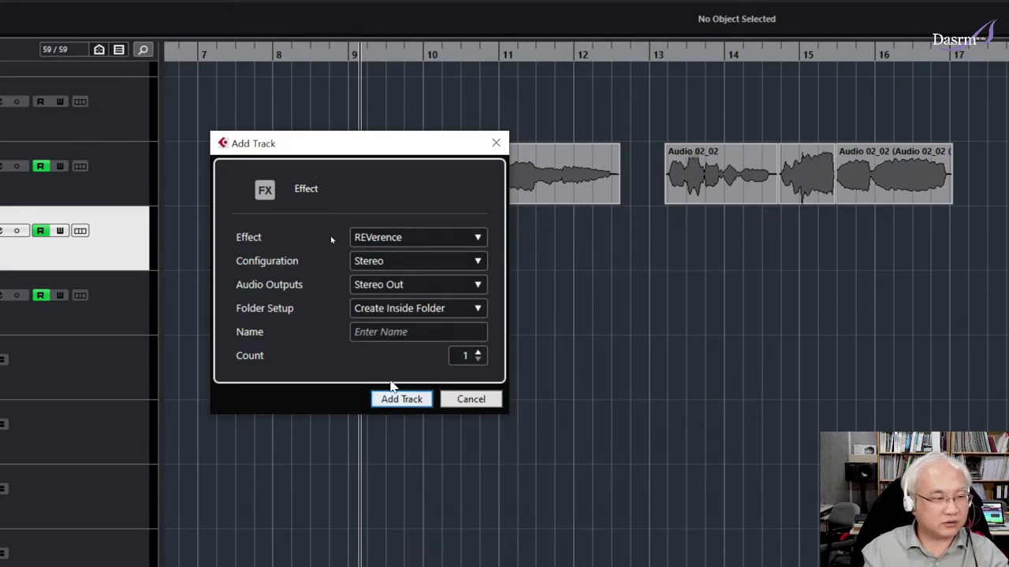
click(386, 335)
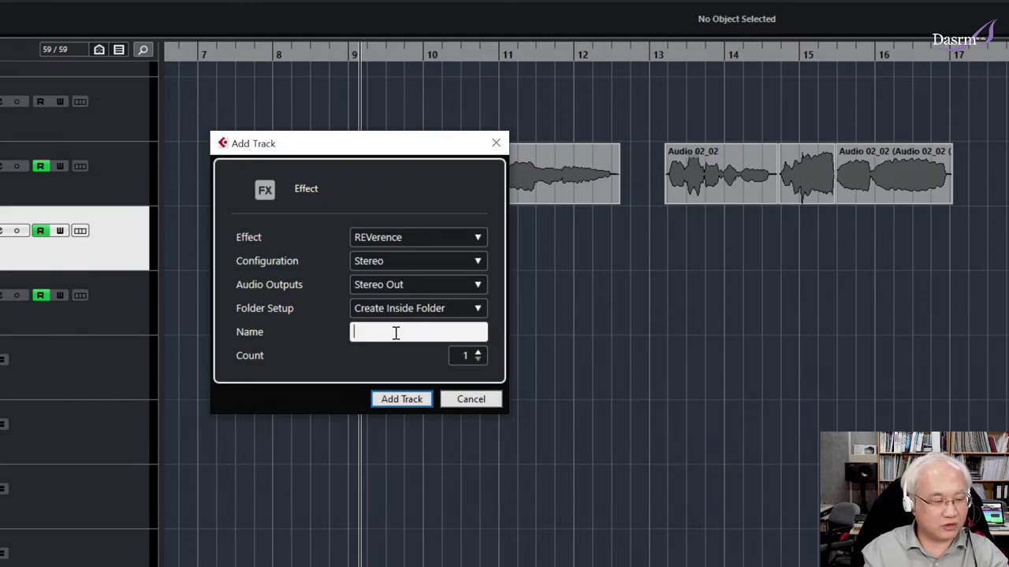
text(re)
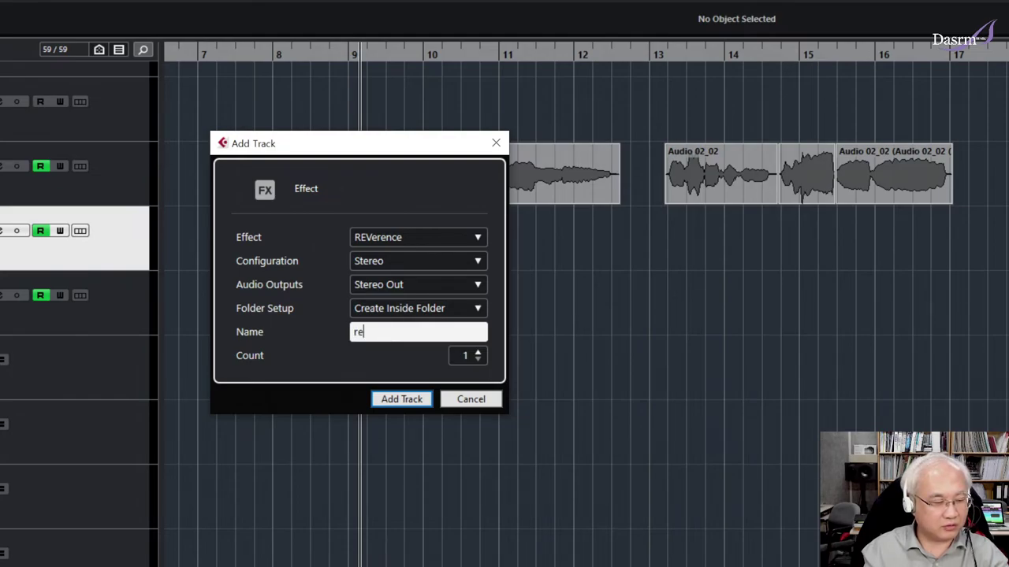
text(verb)
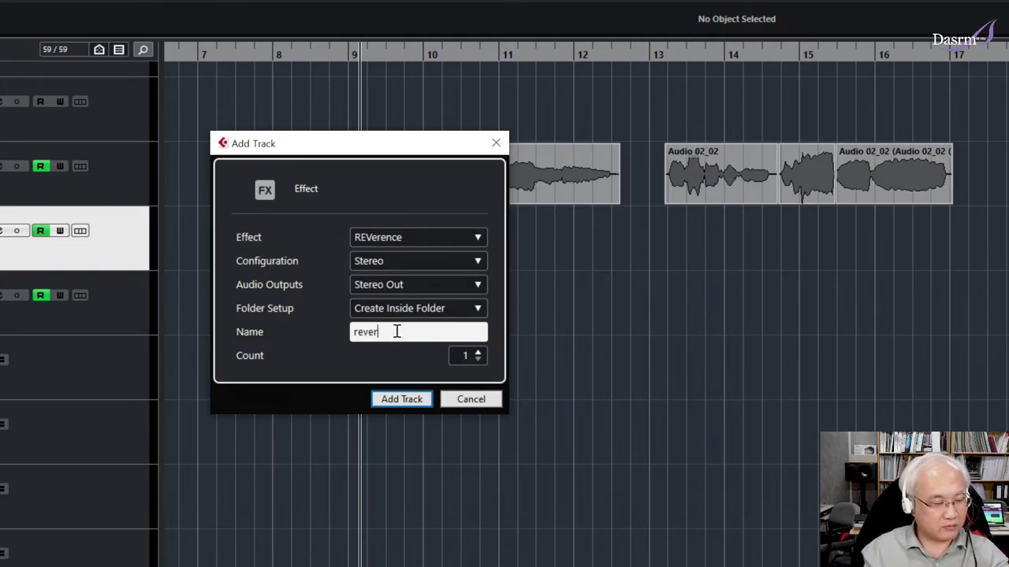
click(401, 399)
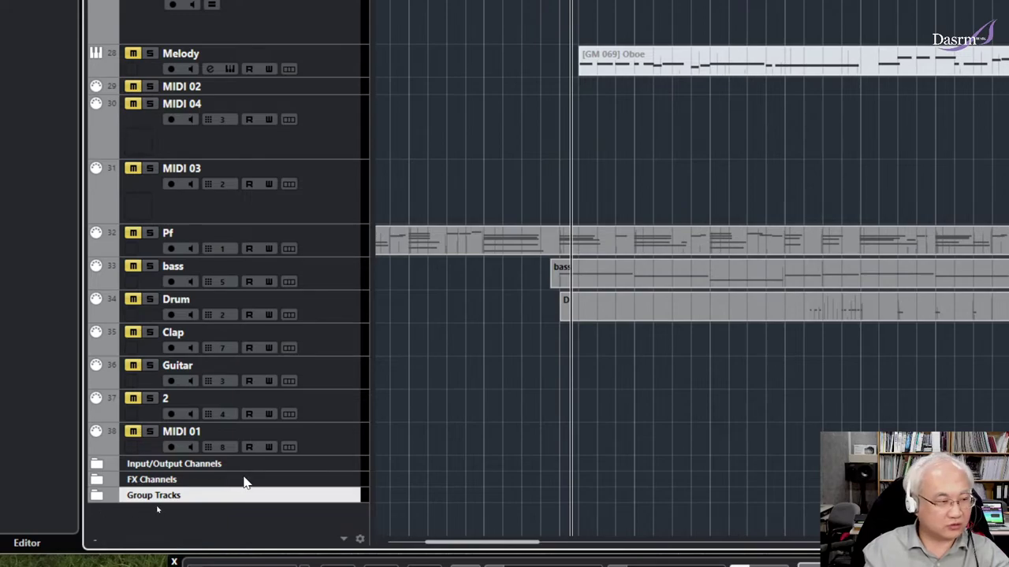
Move the Input/Output Channels, FX Channels and Group Tracks folders together to just below VST Instruments in the track list
click(272, 463)
shift+click(292, 481)
shift+click(292, 495)
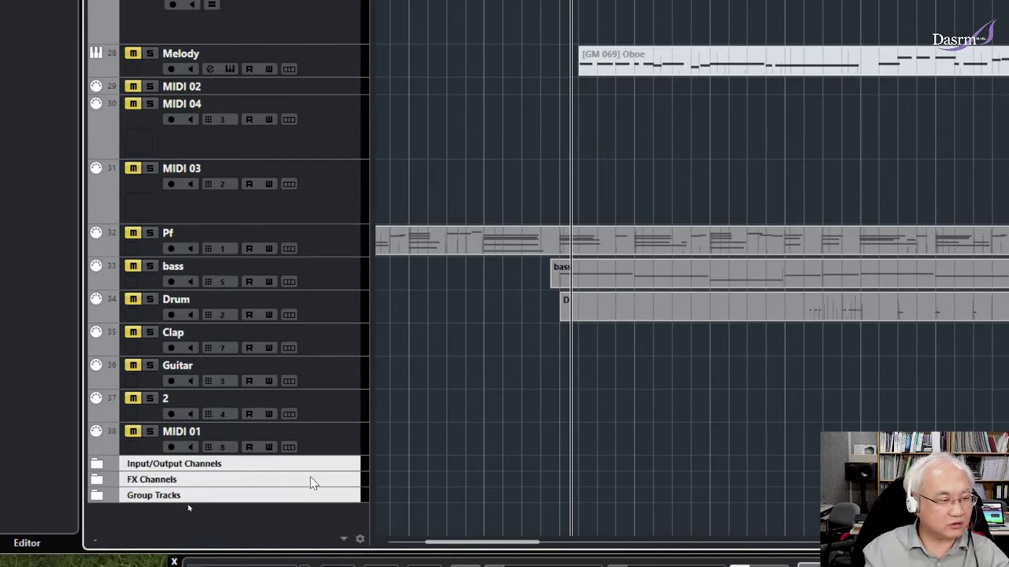
drag(314, 463, 341, 173)
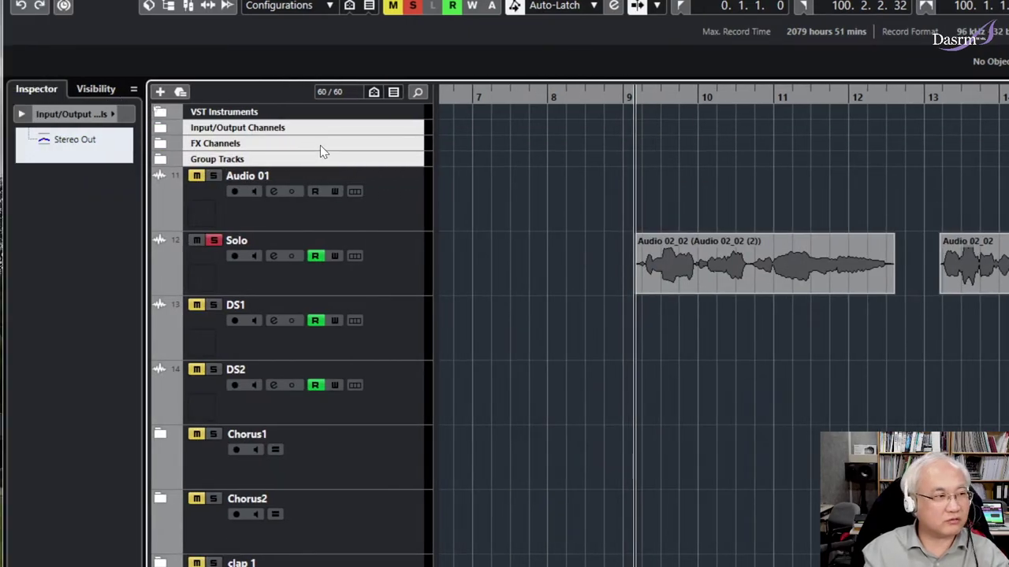
Expand the FX Channels folder to show its tracks and turn off solo on the Solo track
click(252, 143)
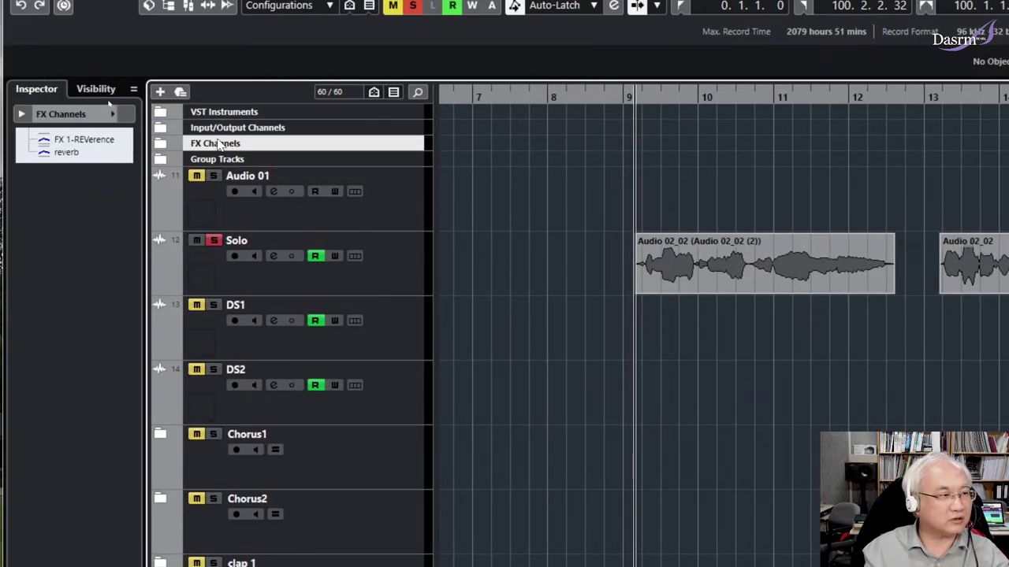
click(161, 143)
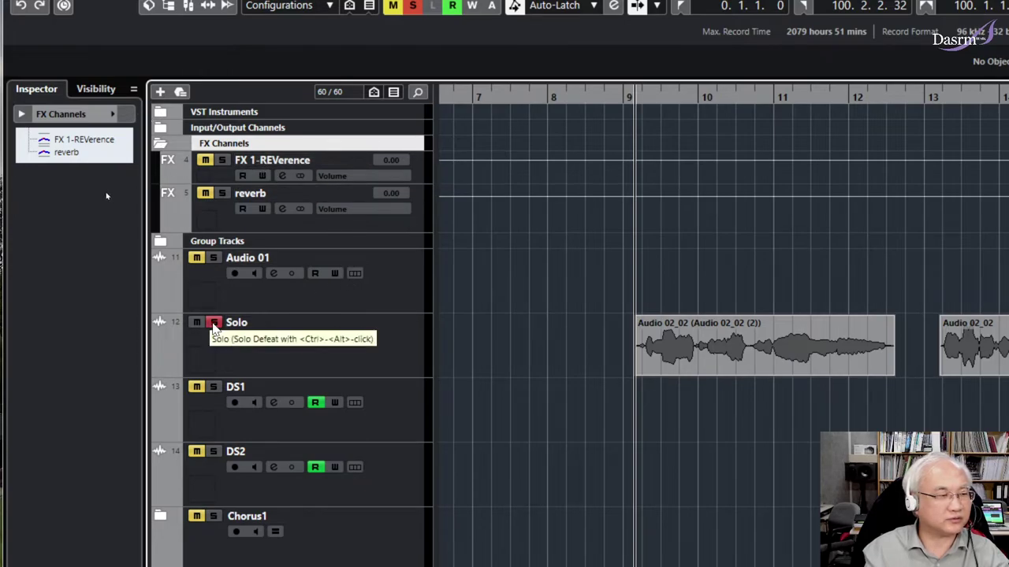
click(214, 324)
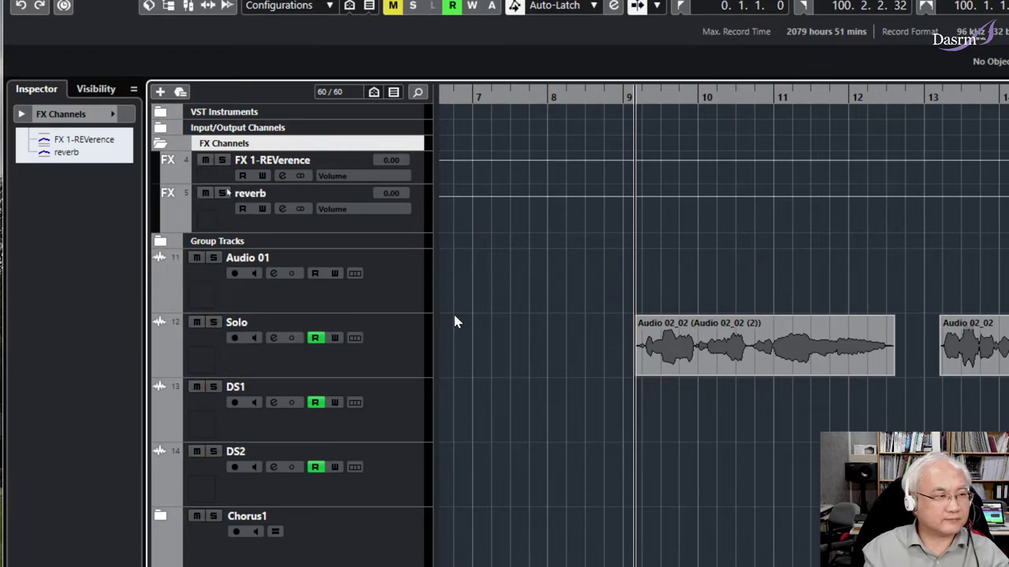
Assign FX 1-REVerence as the destination of the Solo track's first send slot
click(400, 354)
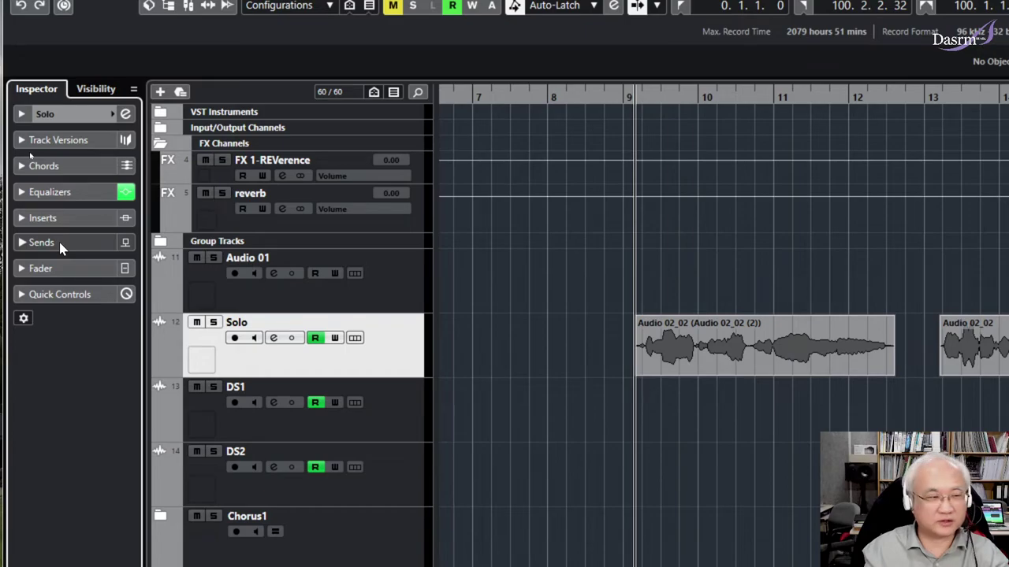
click(61, 248)
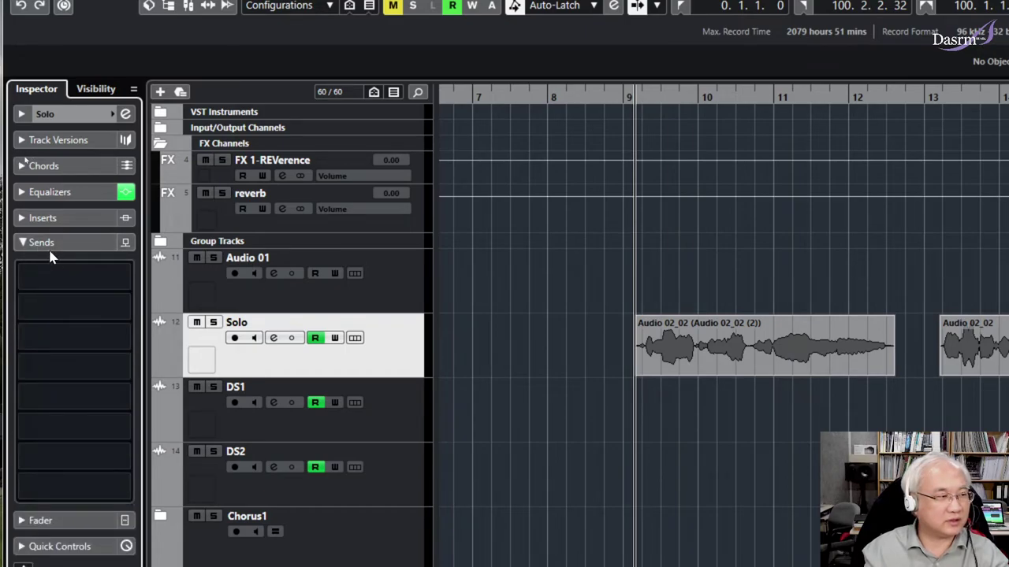
click(122, 280)
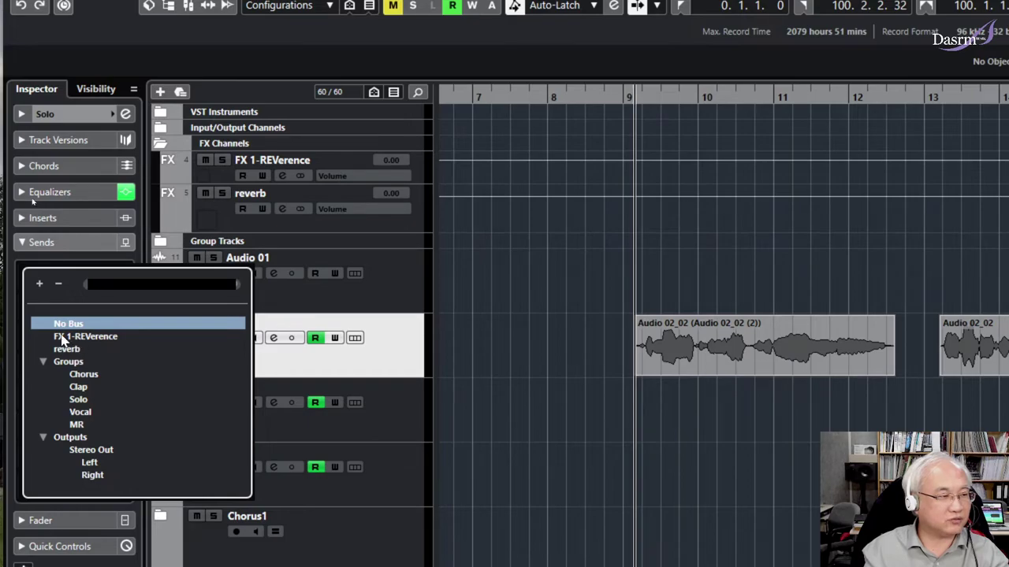
click(110, 336)
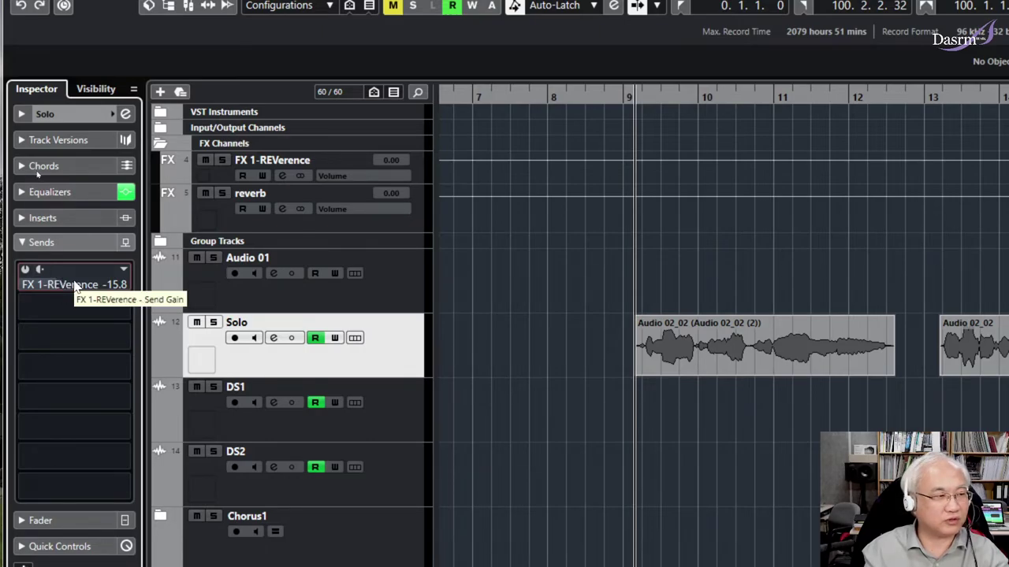
Activate the Solo track's FX 1-REVerence send and raise its send gain to -6.92
click(26, 271)
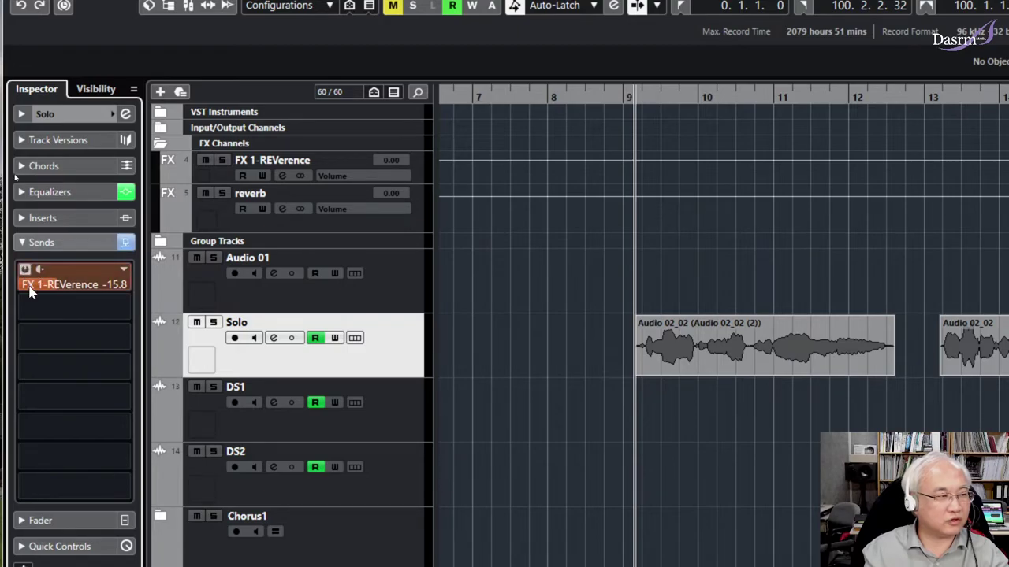
drag(60, 285, 92, 292)
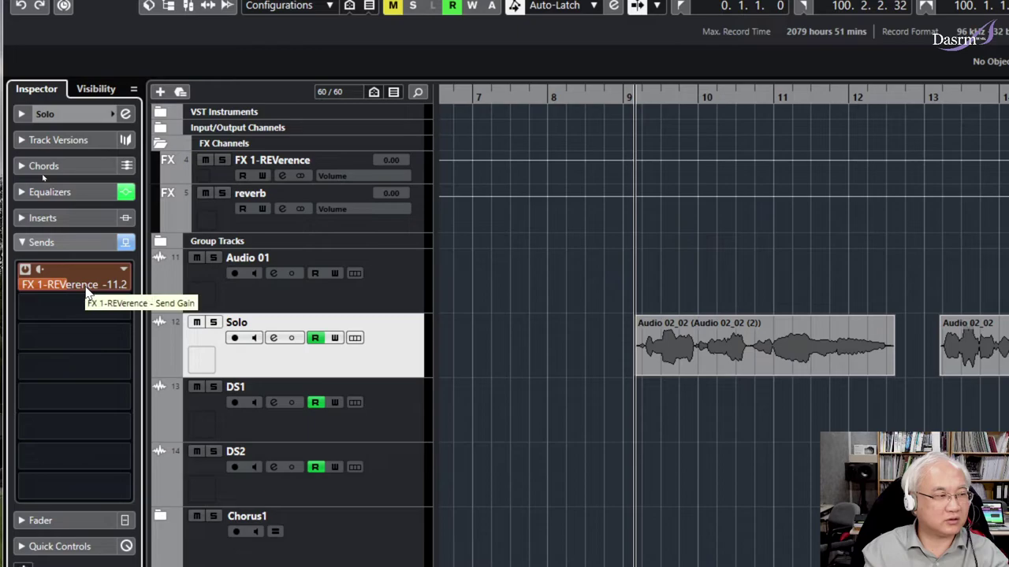
mouse_move(69, 288)
mouse_down()
mouse_move(95, 289)
mouse_move(86, 285)
mouse_up()
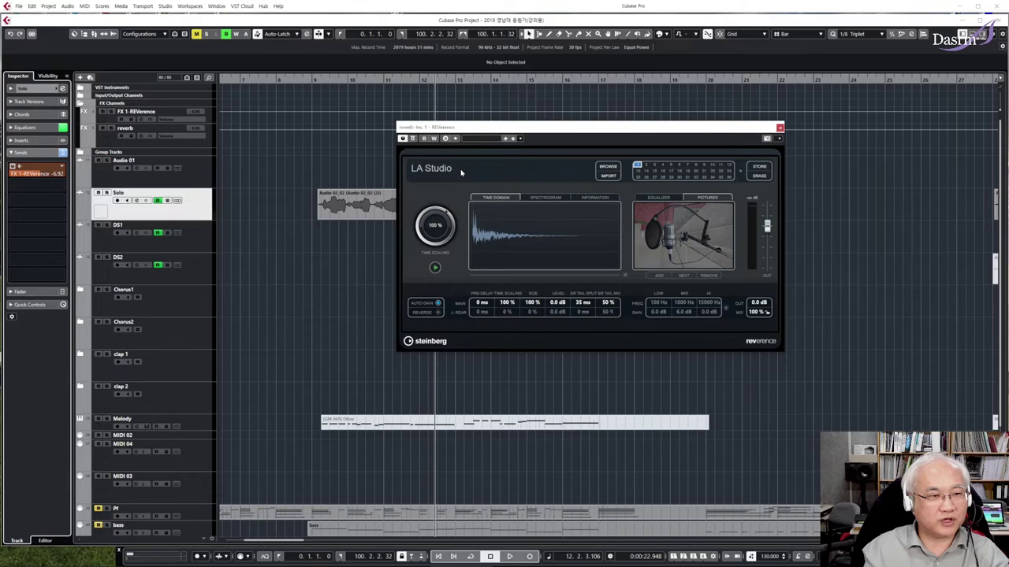
Load the Large Live Stage preset into the reverb track's REVerence plug-in and close the preset list
drag(523, 131, 423, 130)
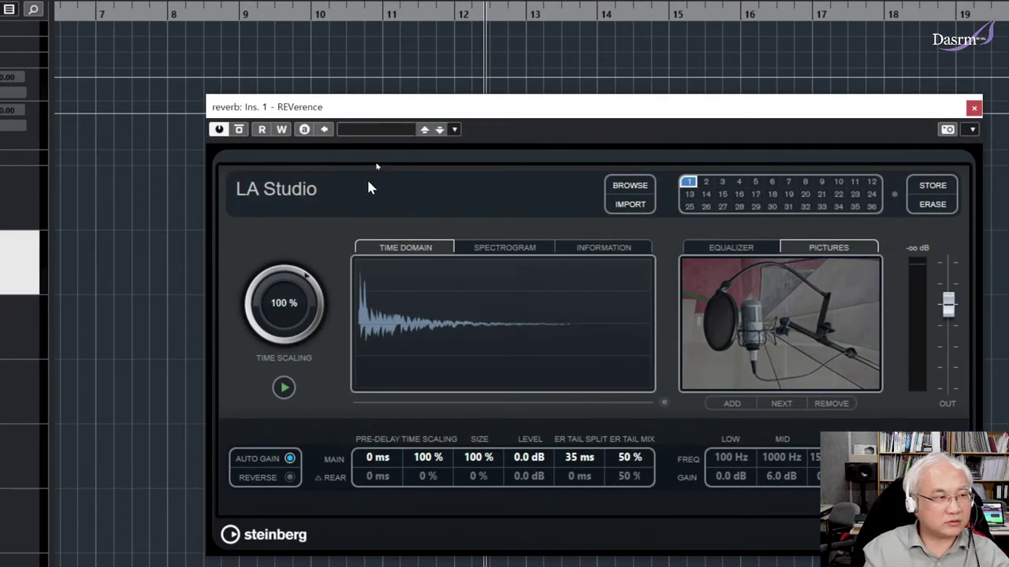
click(389, 131)
scroll(442, 321, up, 3)
scroll(442, 319, up, 10)
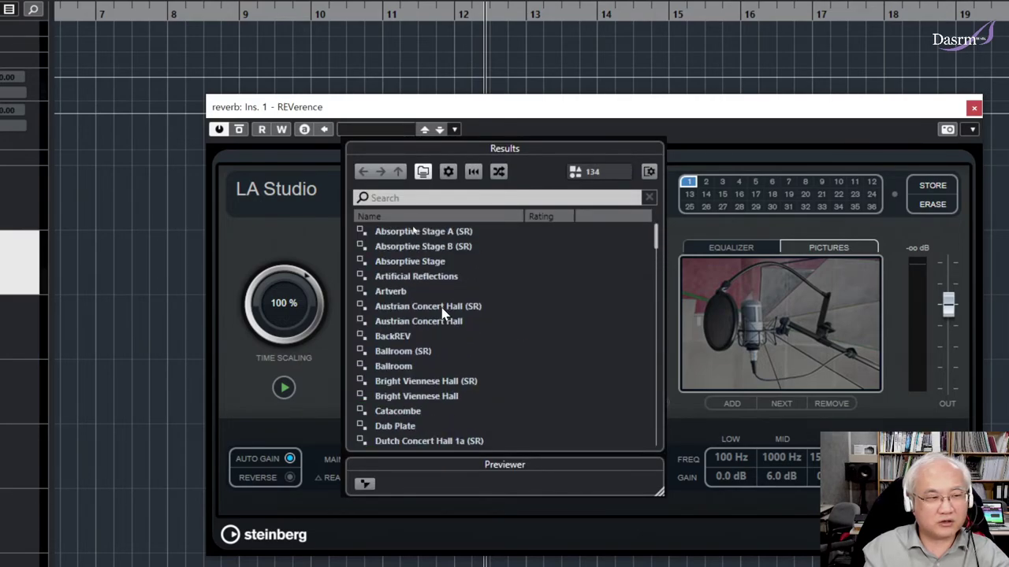
scroll(443, 314, down, 3)
scroll(442, 314, up, 3)
scroll(442, 313, down, 1)
scroll(442, 309, down, 12)
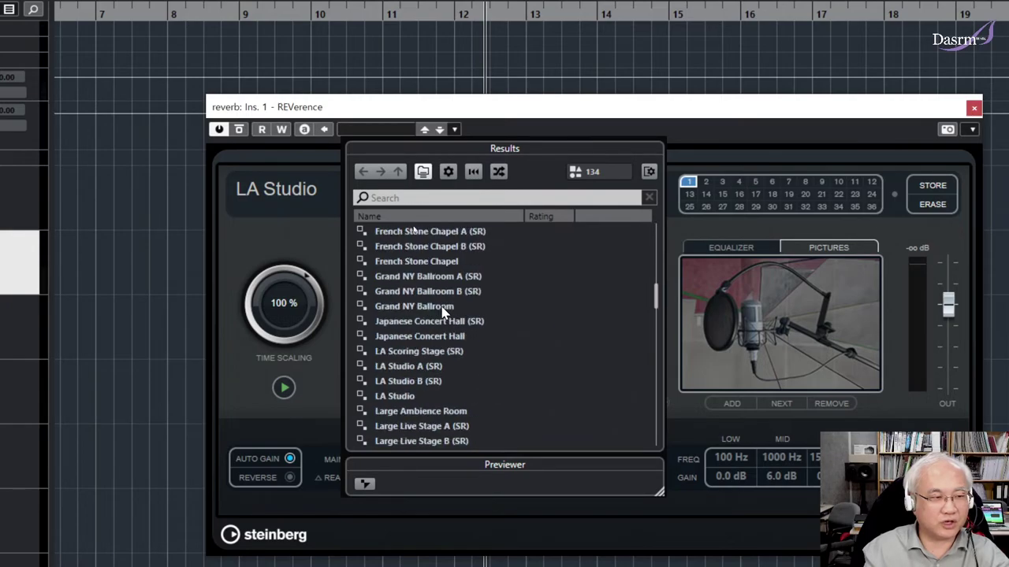
scroll(445, 311, down, 2)
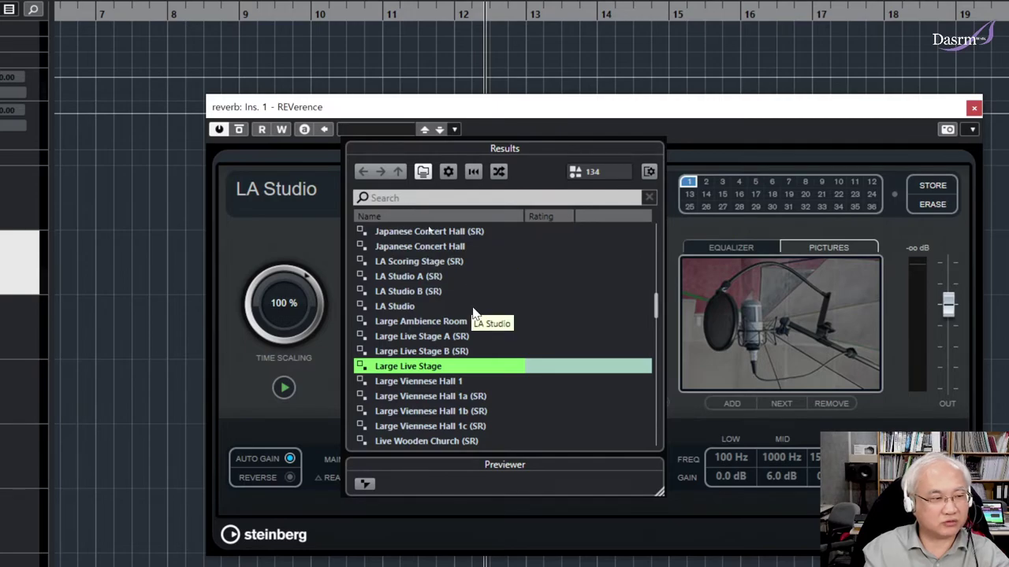
scroll(477, 339, down, 2)
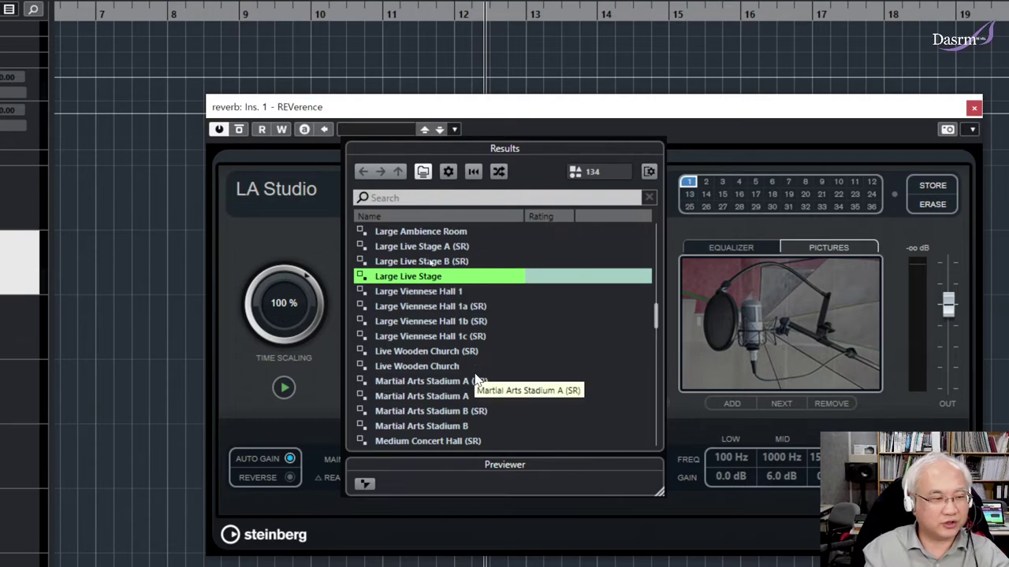
scroll(475, 378, down, 1)
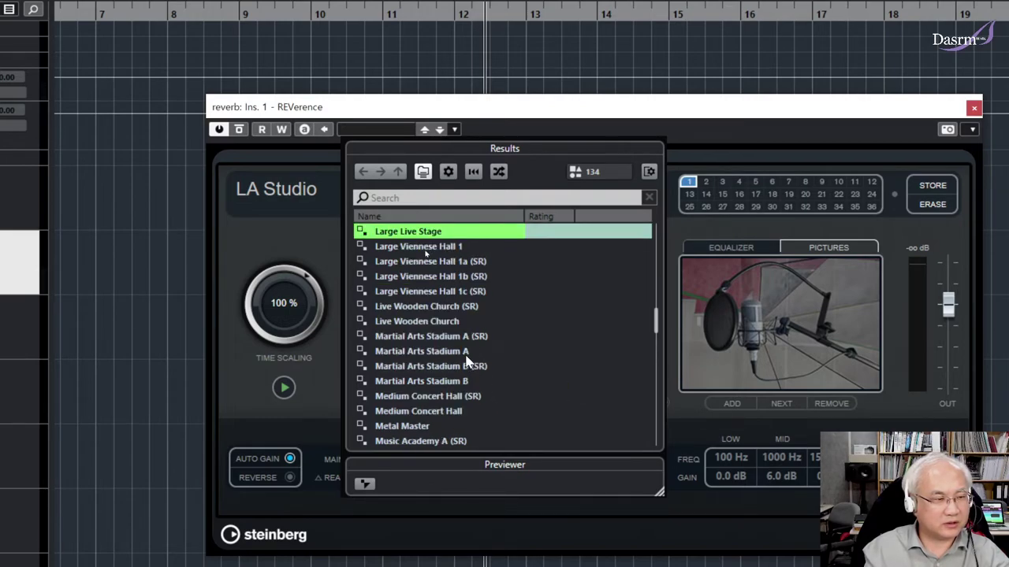
scroll(466, 363, up, 1)
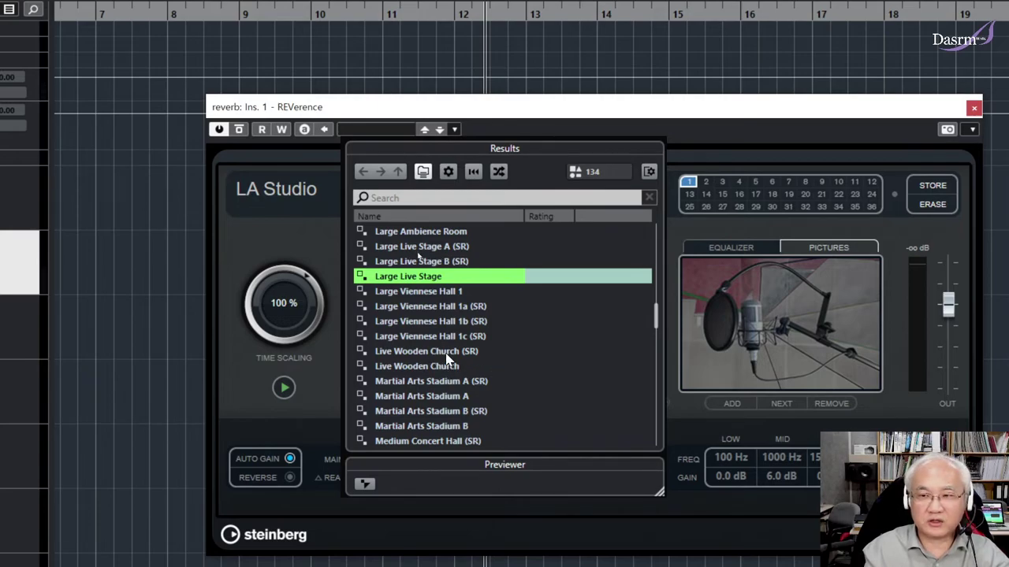
scroll(471, 384, down, 2)
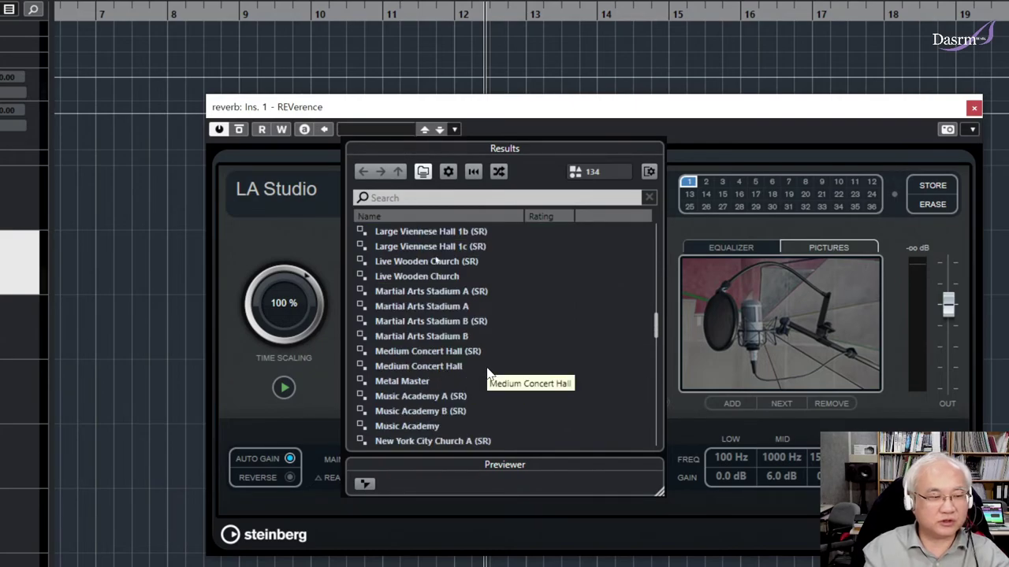
scroll(488, 374, up, 3)
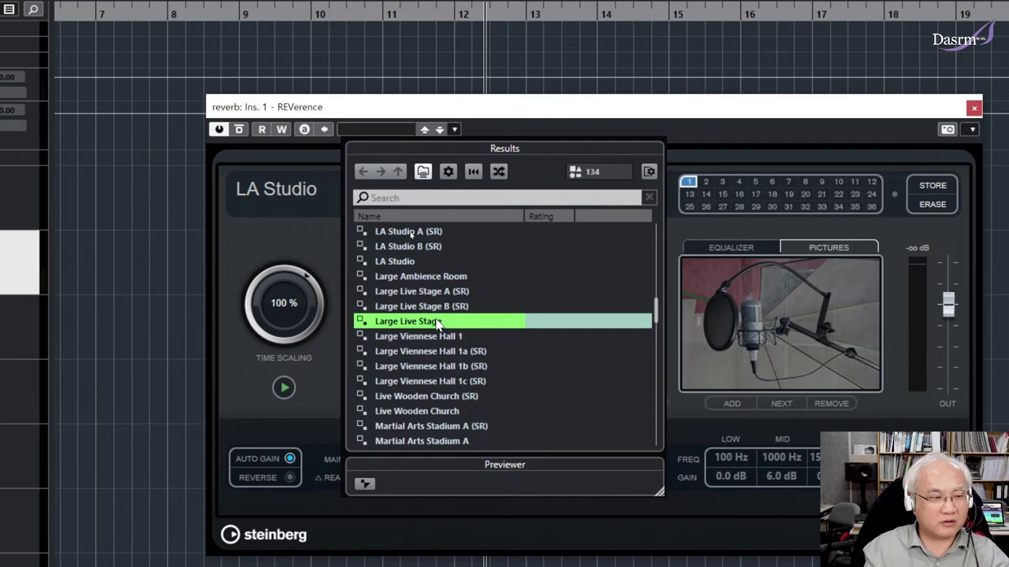
click(441, 323)
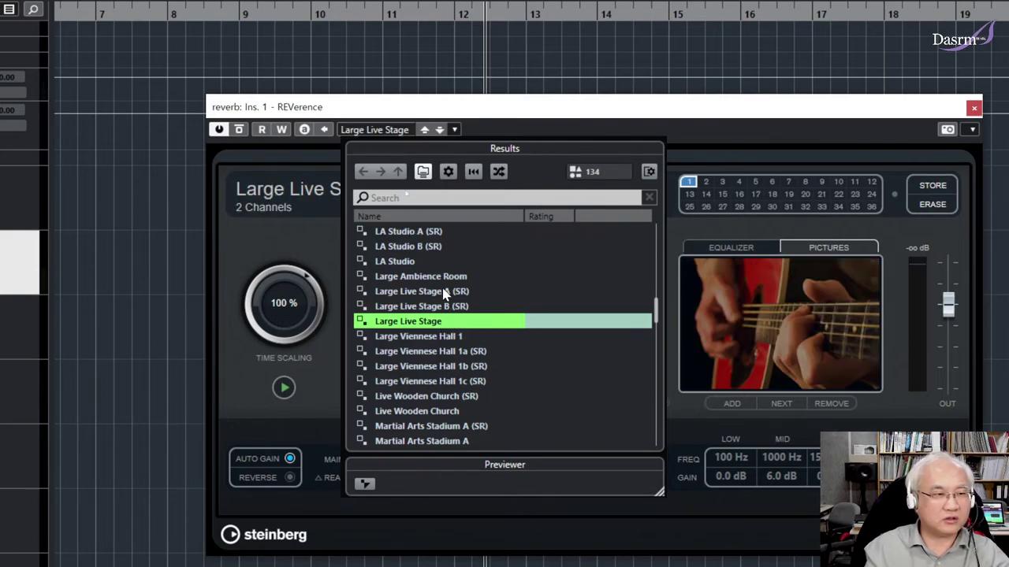
click(453, 114)
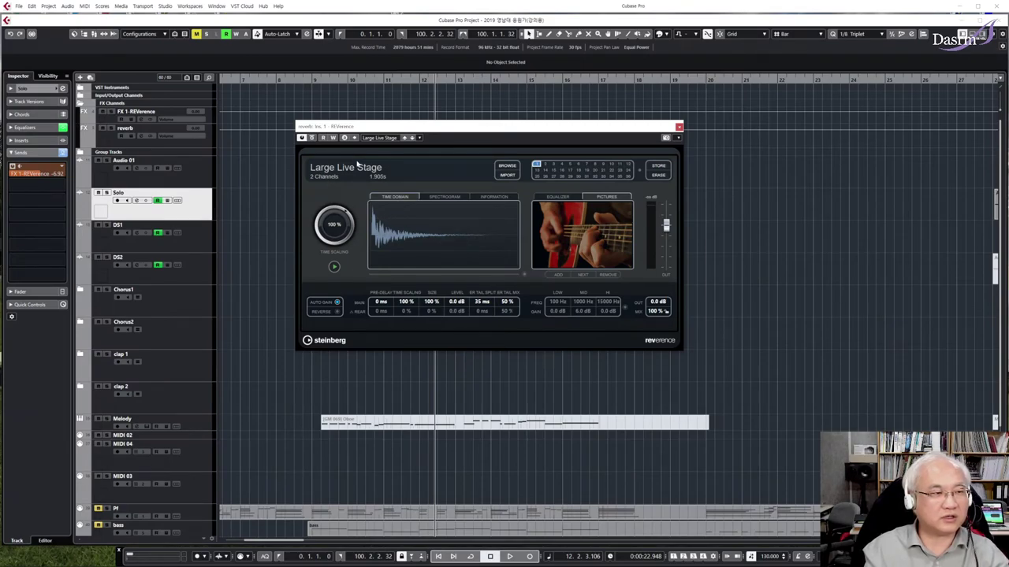
Check the Solo channel's reverb send in the MixConsole, then play the Solo part and return the playback position to bar 9
drag(405, 128, 504, 144)
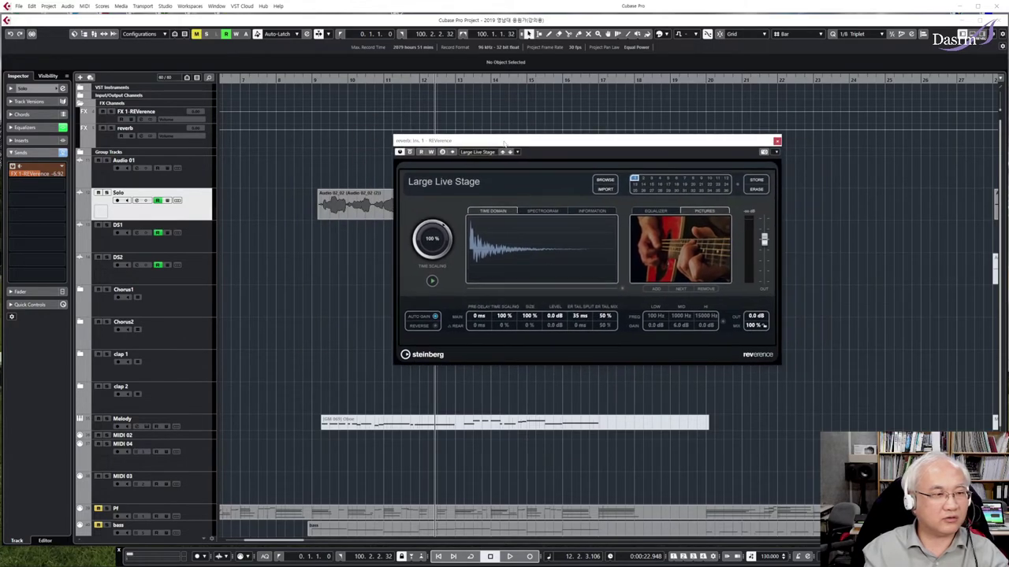
key(F3)
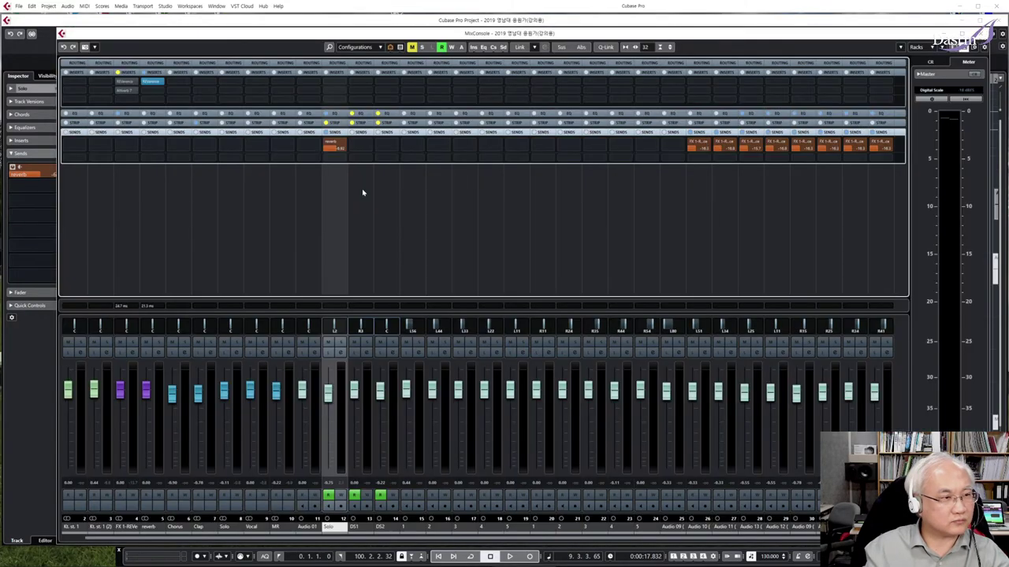
key(F3)
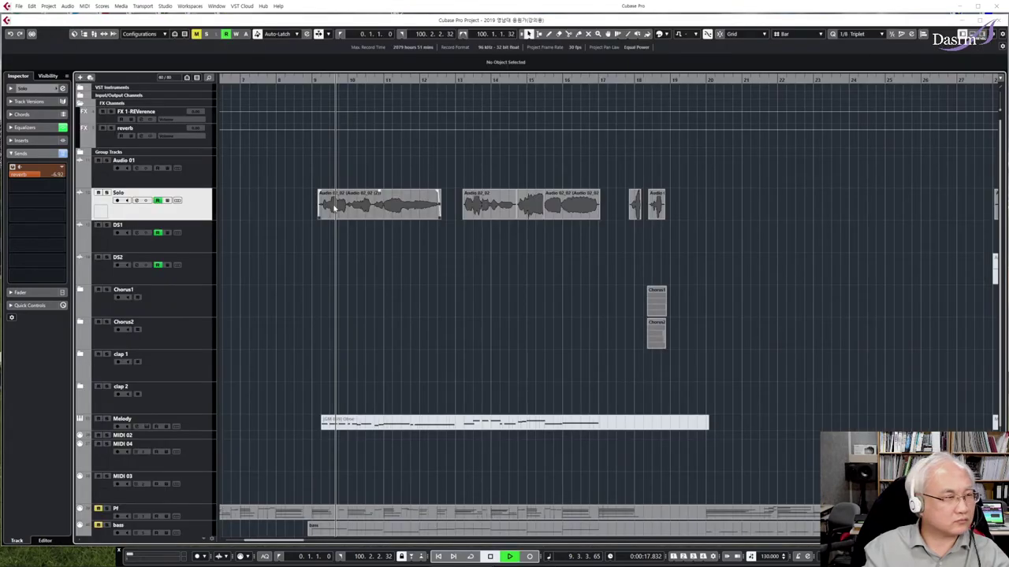
click(318, 88)
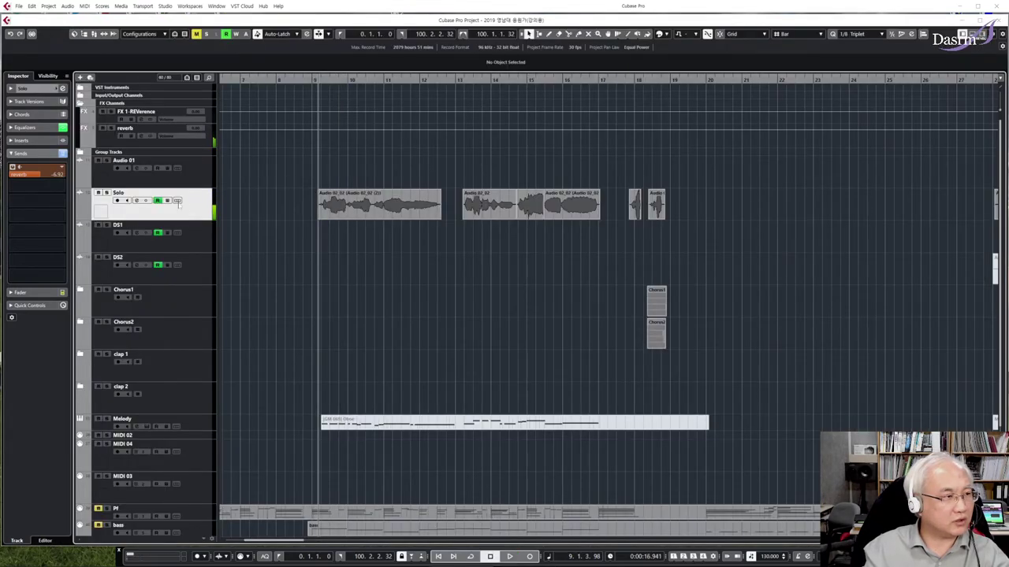
Bring the reverb track's REVerence window over the project, show its Equalizer view and turn the equalizer on
key(F3)
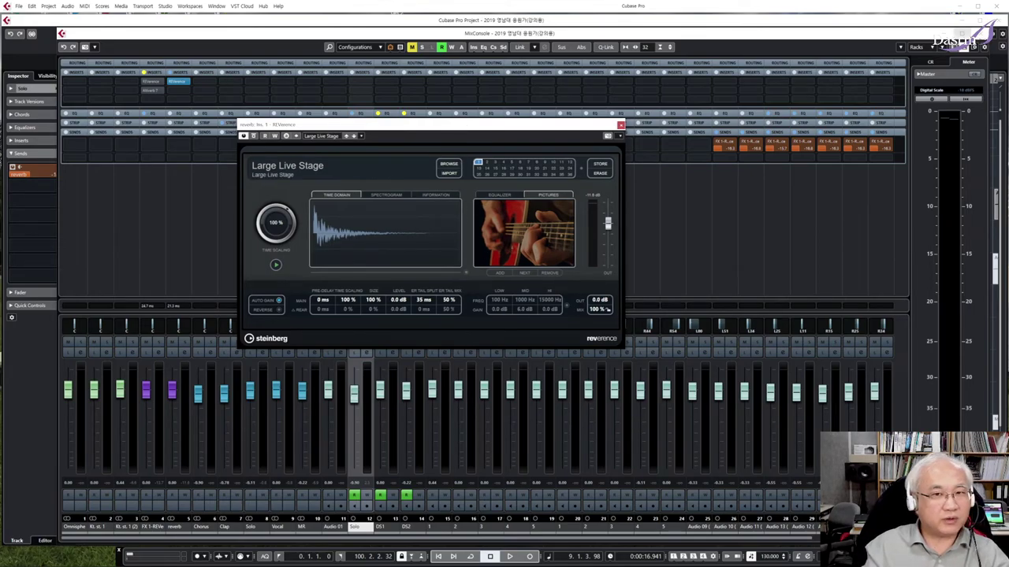
click(980, 34)
drag(422, 133, 461, 252)
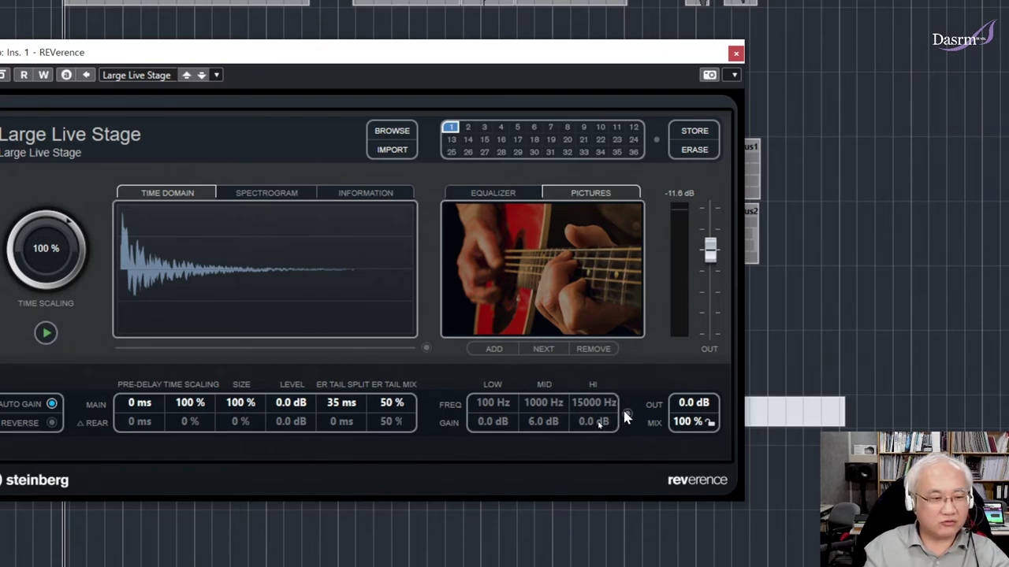
click(510, 197)
click(570, 195)
click(512, 196)
click(572, 196)
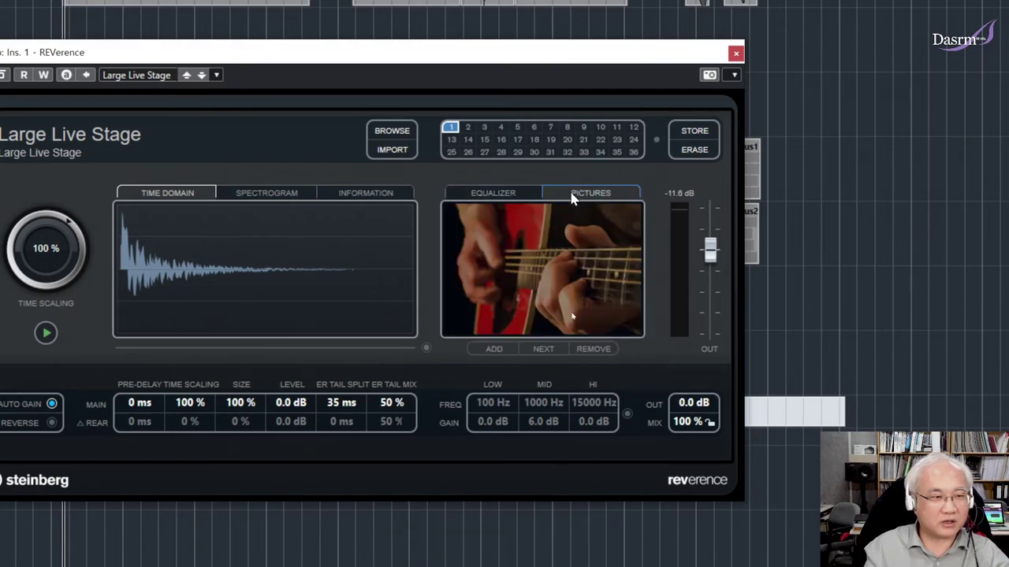
click(528, 197)
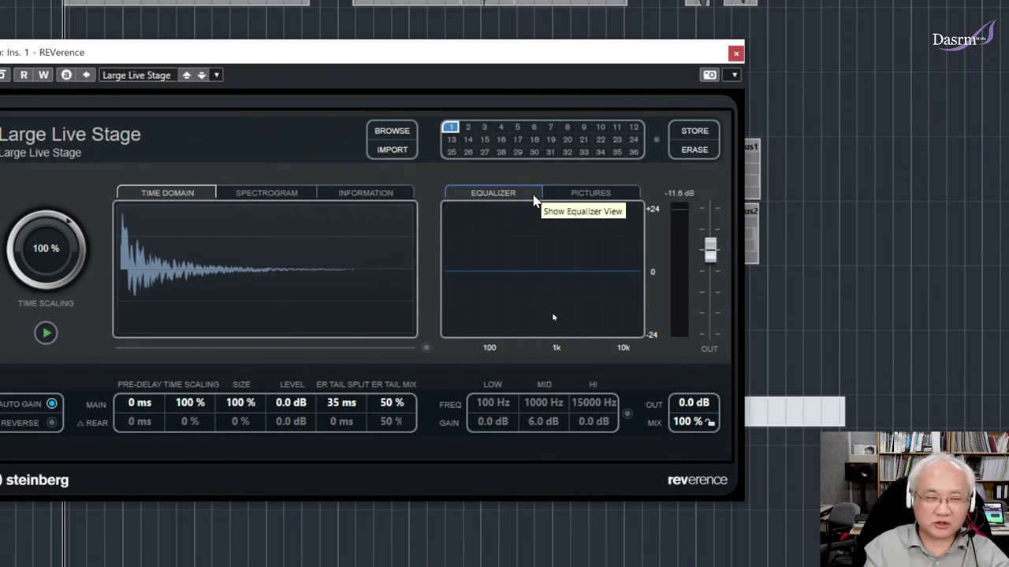
click(626, 414)
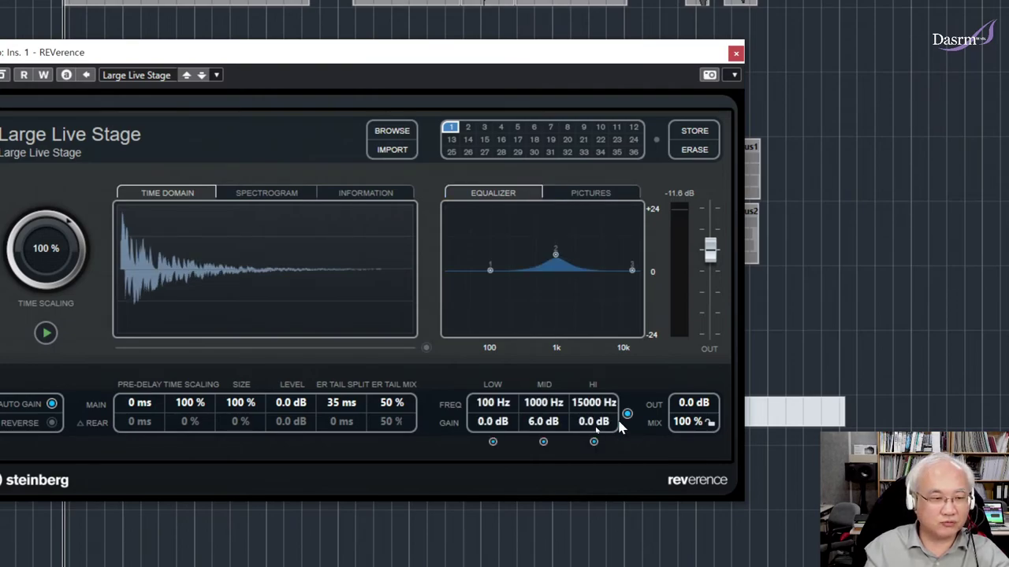
Flatten the REVerence equalizer's mid band to 0.0 dB and cut its low band to -12.8 dB
drag(543, 424, 542, 508)
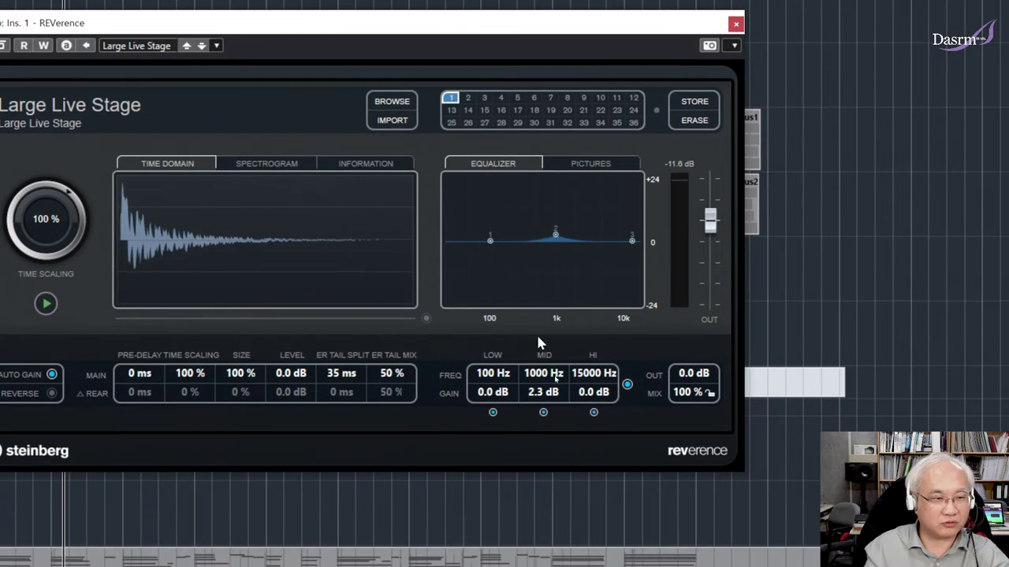
drag(543, 398, 533, 426)
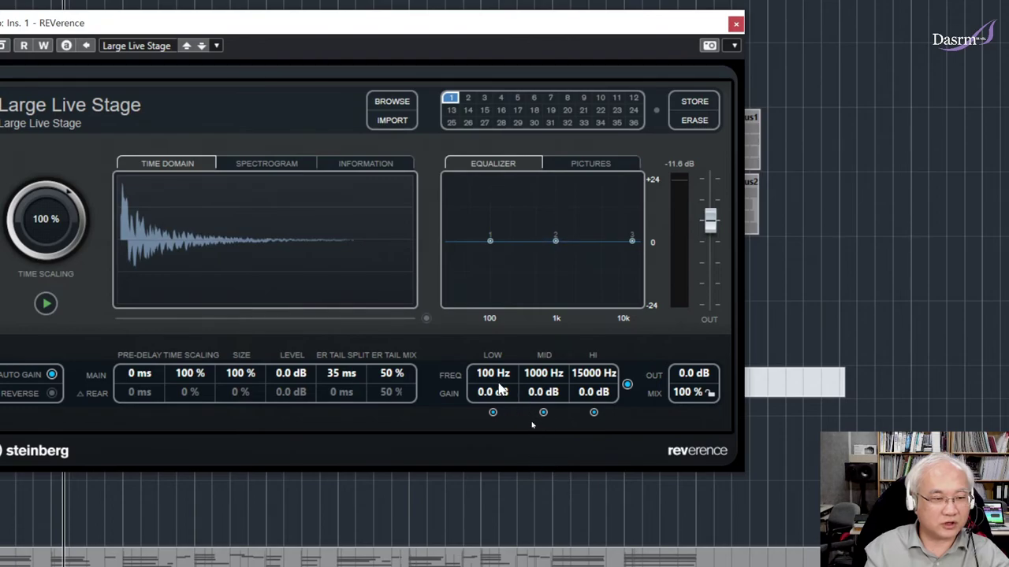
drag(490, 391, 515, 474)
drag(502, 348, 528, 404)
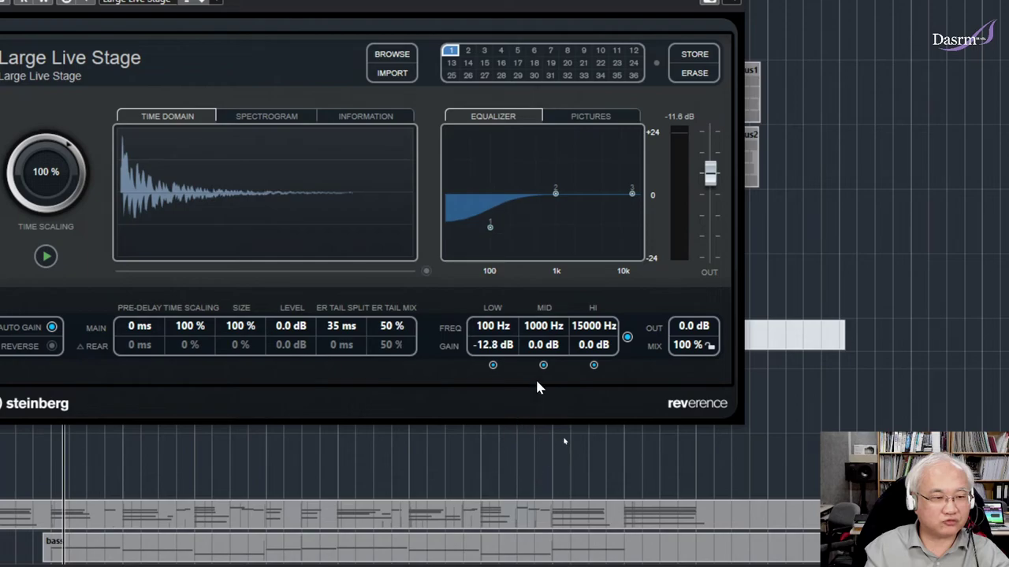
Set the REVerence mid band to 1487 Hz at 2.0 dB and the high band to 5776 Hz at 3.9 dB, then close the plug-in
drag(595, 355, 577, 409)
drag(544, 335, 548, 312)
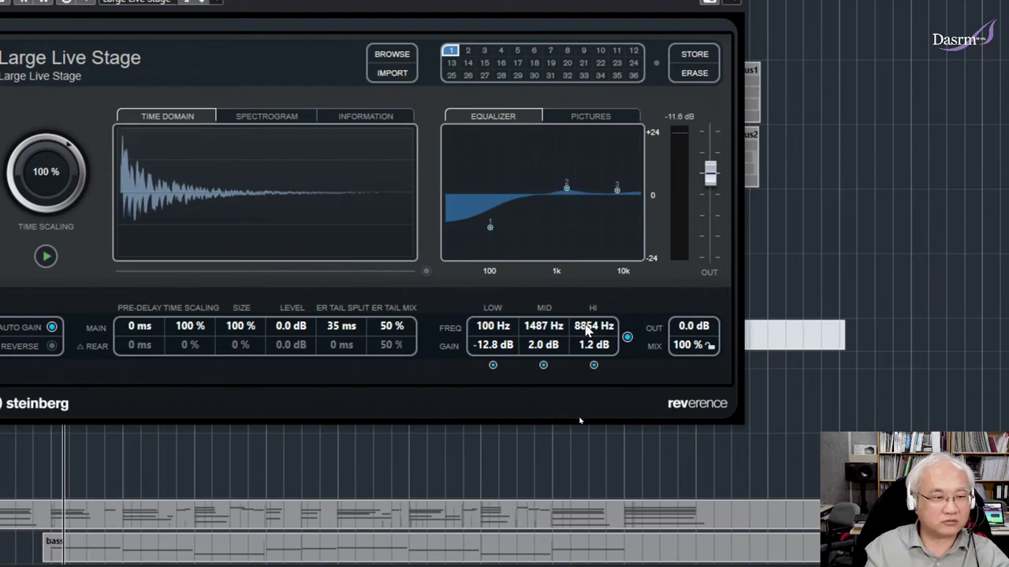
drag(592, 346, 589, 286)
drag(578, 327, 580, 386)
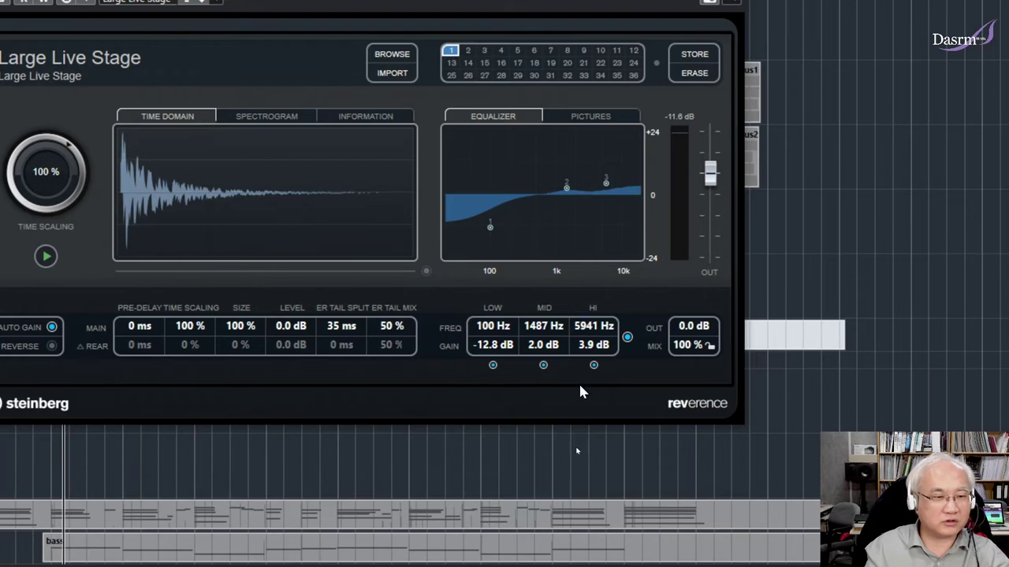
drag(585, 323, 586, 325)
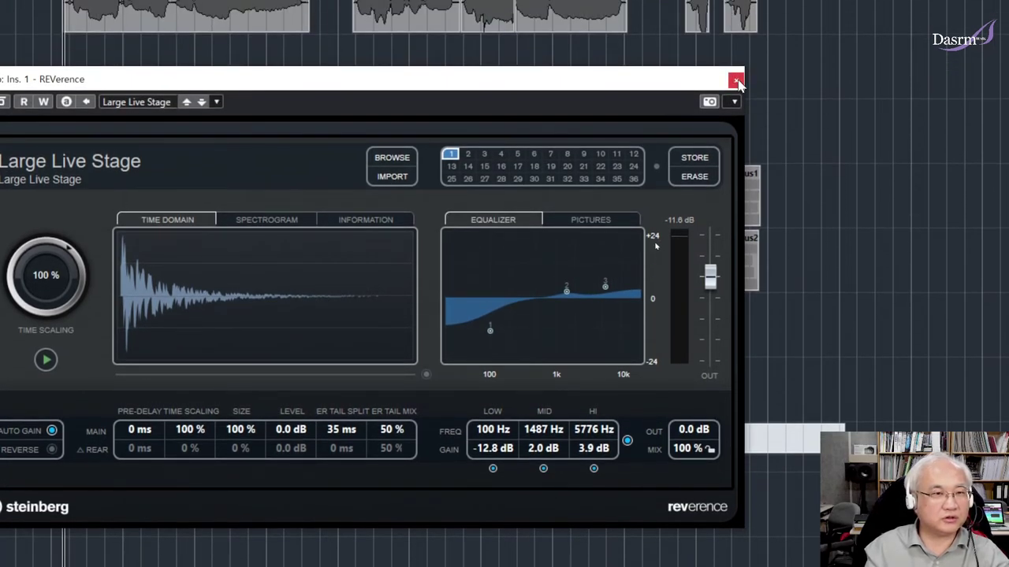
click(736, 81)
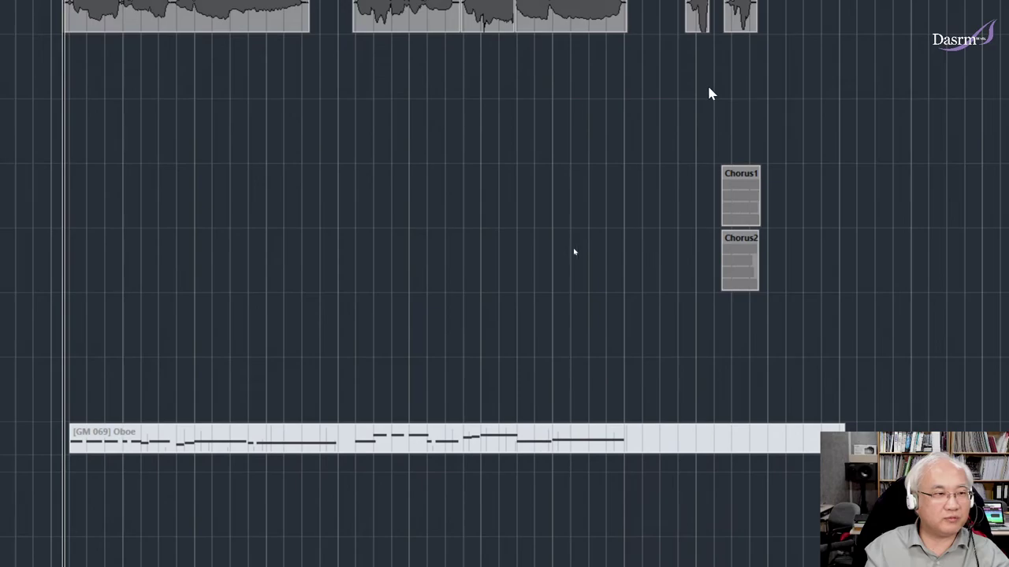
Audition the Solo part with the equalized reverb, restarting playback once from bar 9
key(space)
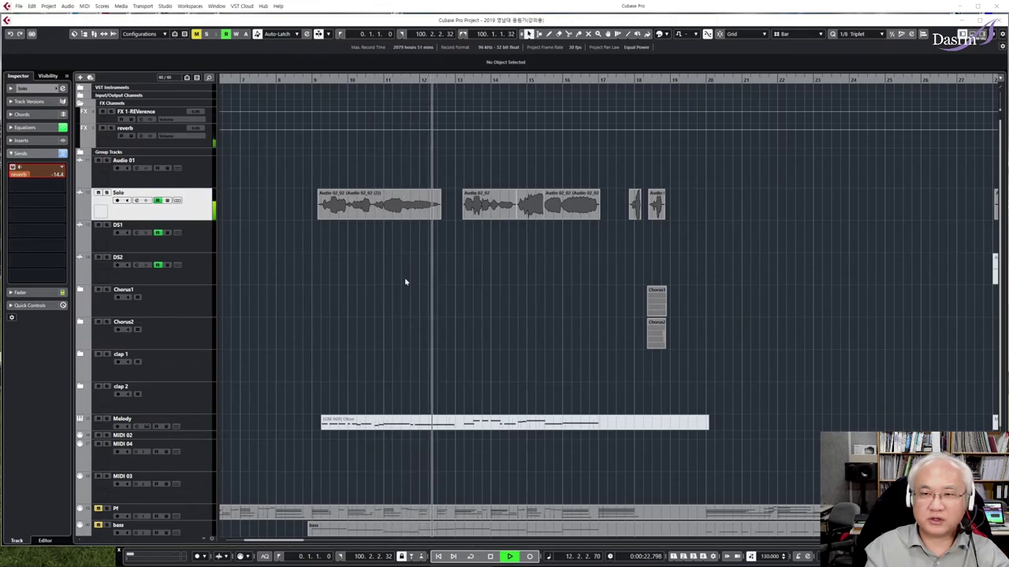
key(space)
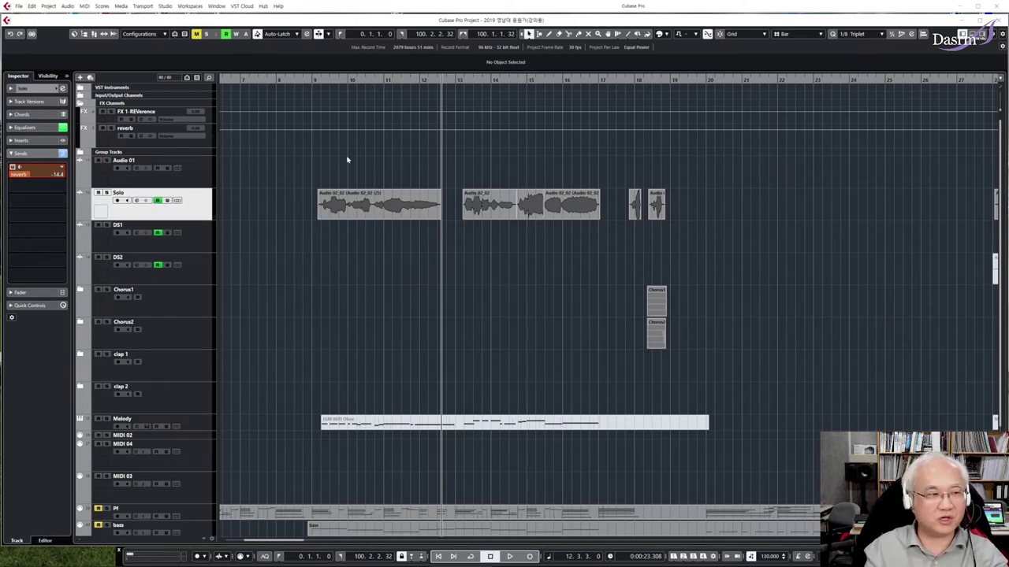
click(319, 81)
key(space)
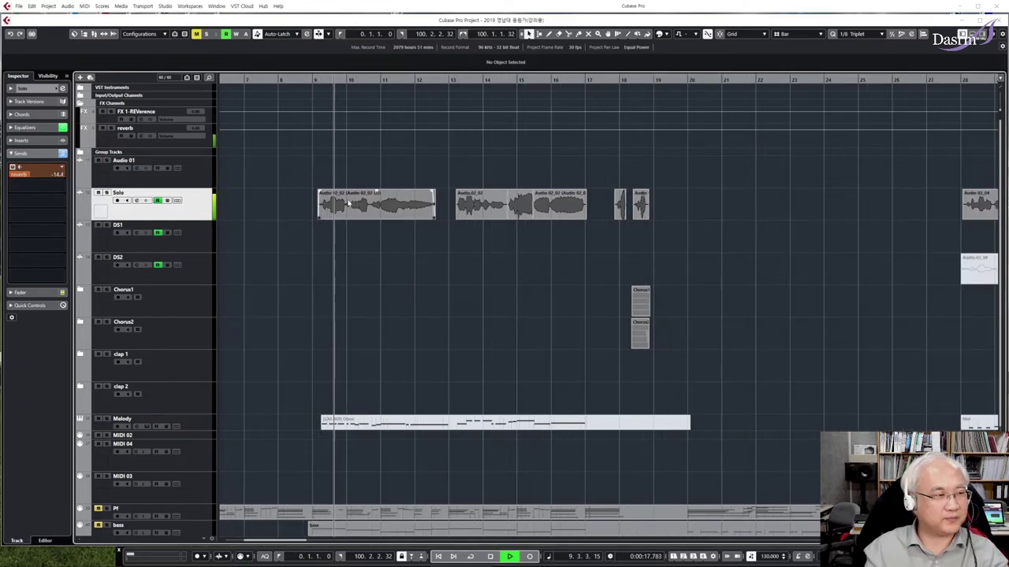
key(space)
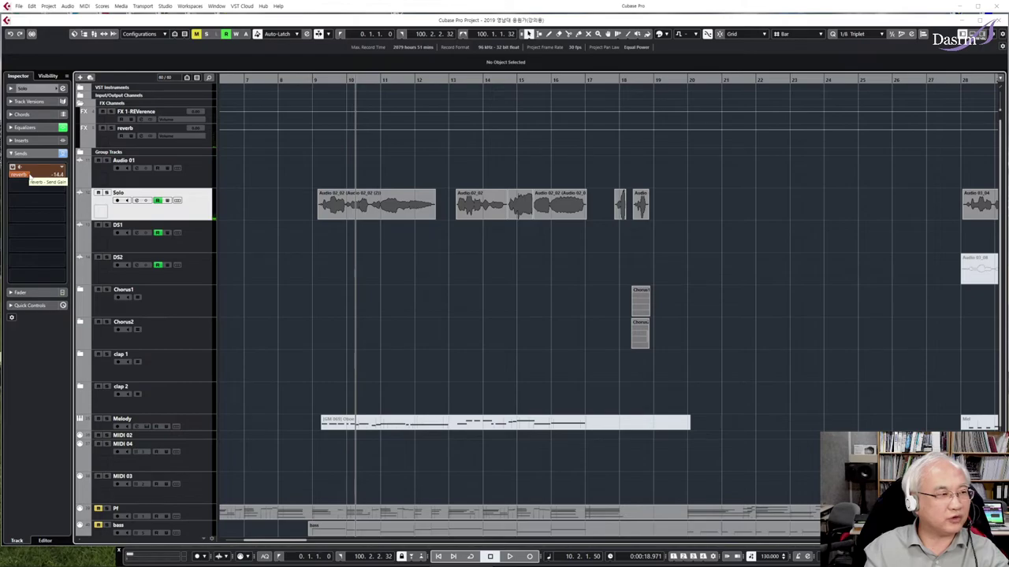
Lower the Solo track's reverb send gain to -21.0 during playback, then stop and return to bar 9
key(space)
mouse_move(32, 177)
mouse_down()
mouse_move(56, 176)
mouse_move(27, 178)
mouse_up()
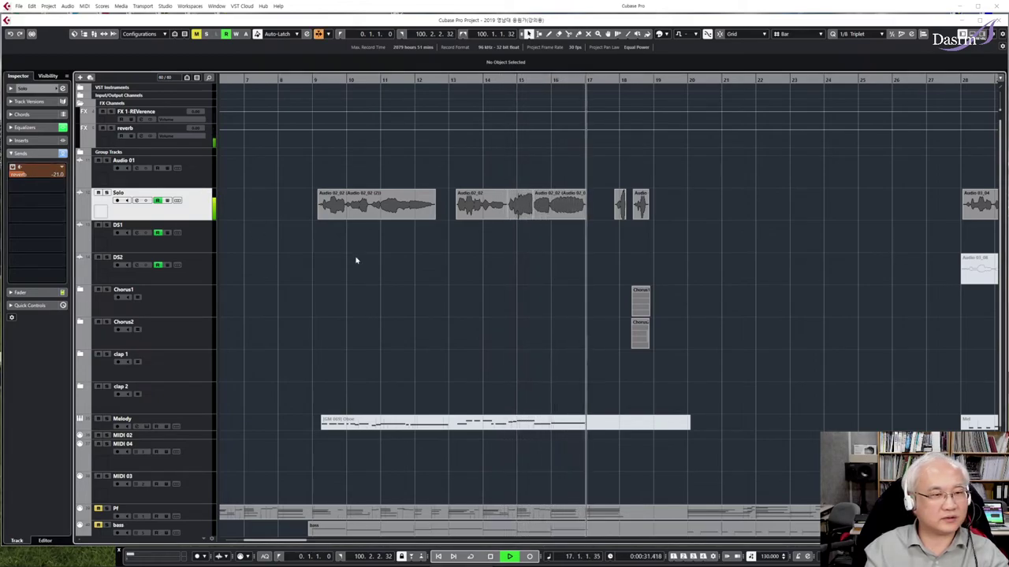
key(space)
click(316, 82)
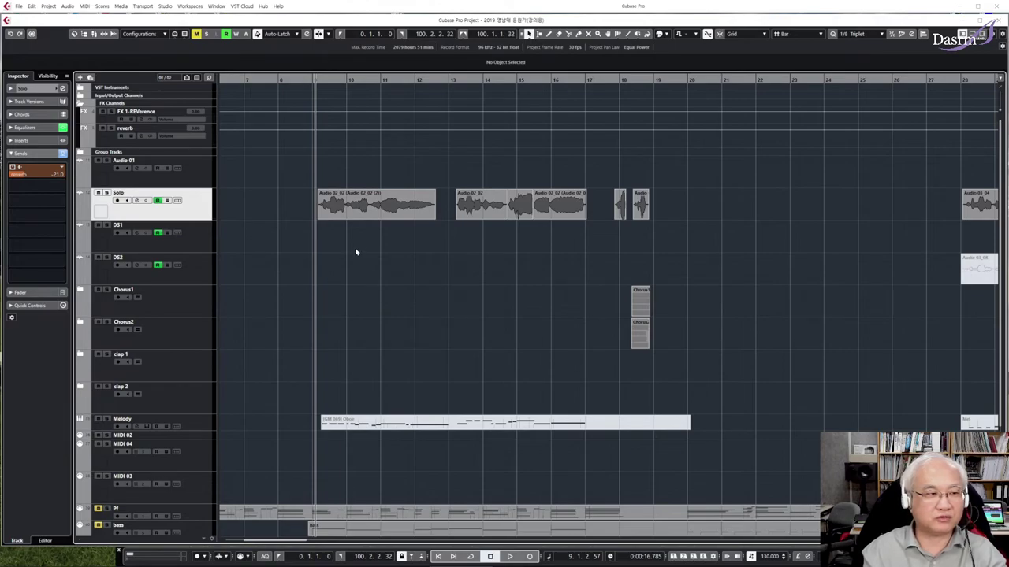
Replay the first Solo clip from bar 9 to judge the lowered reverb send, then reset the playback position to its start
click(318, 80)
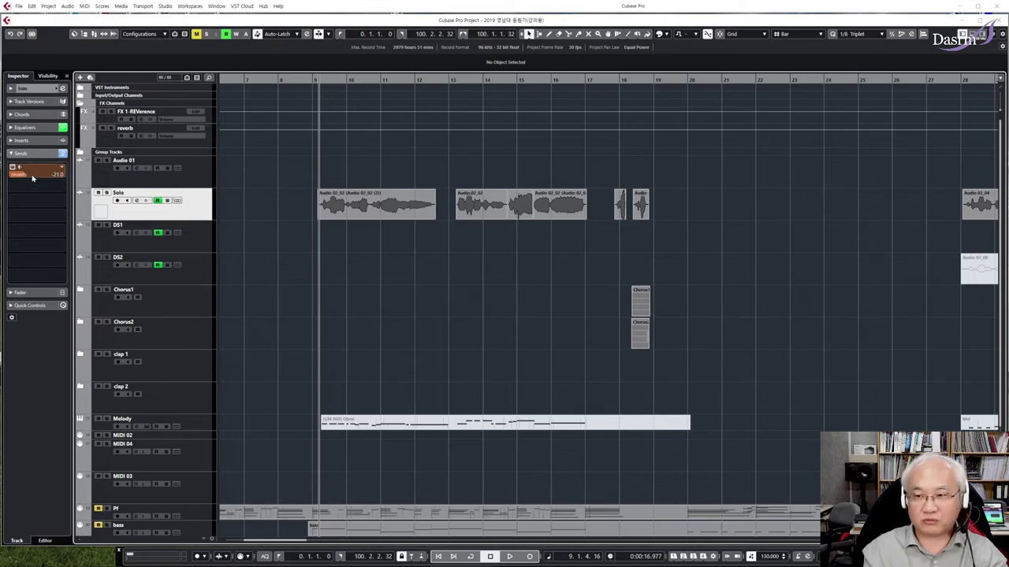
key(space)
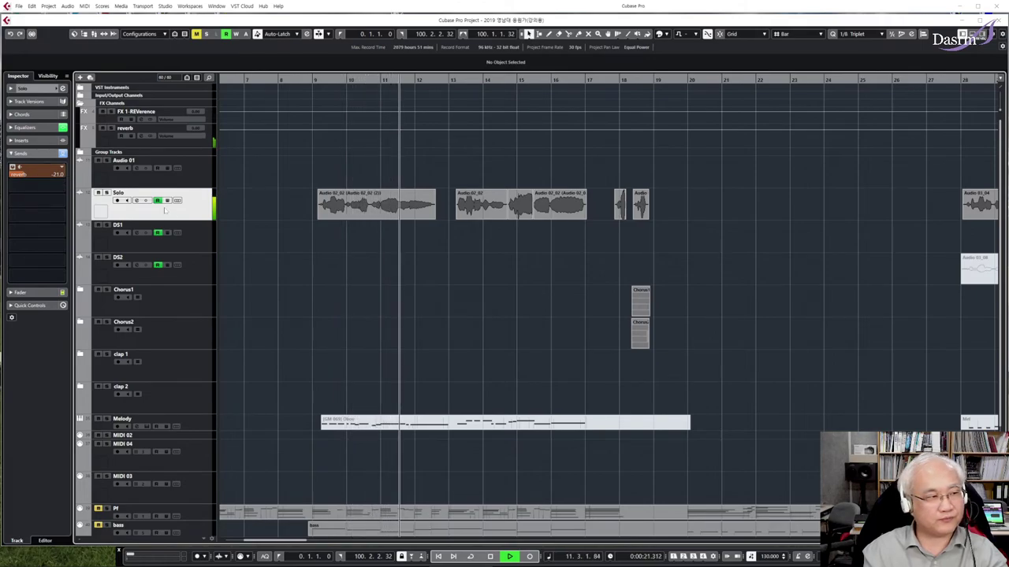
key(space)
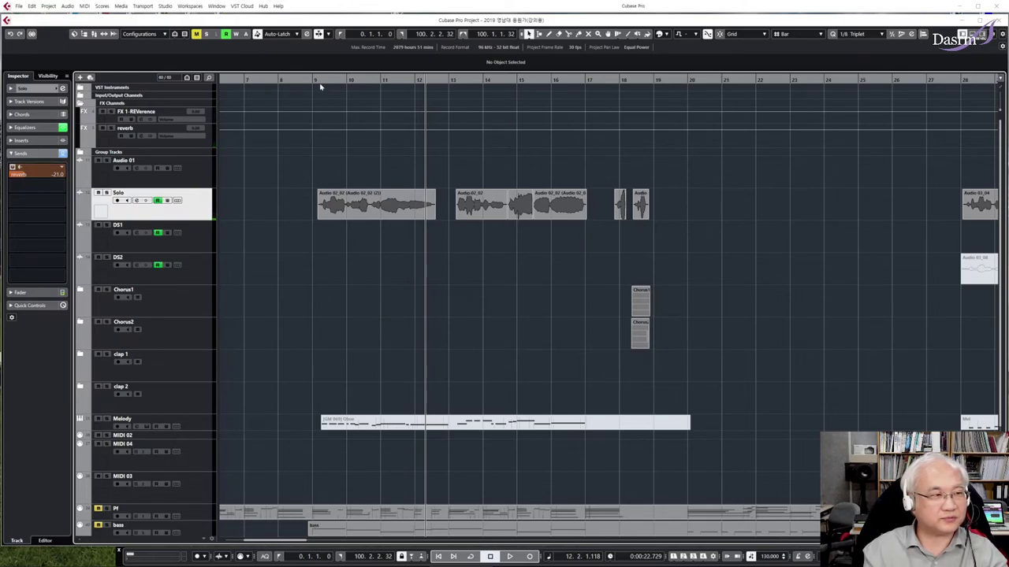
drag(320, 82, 320, 79)
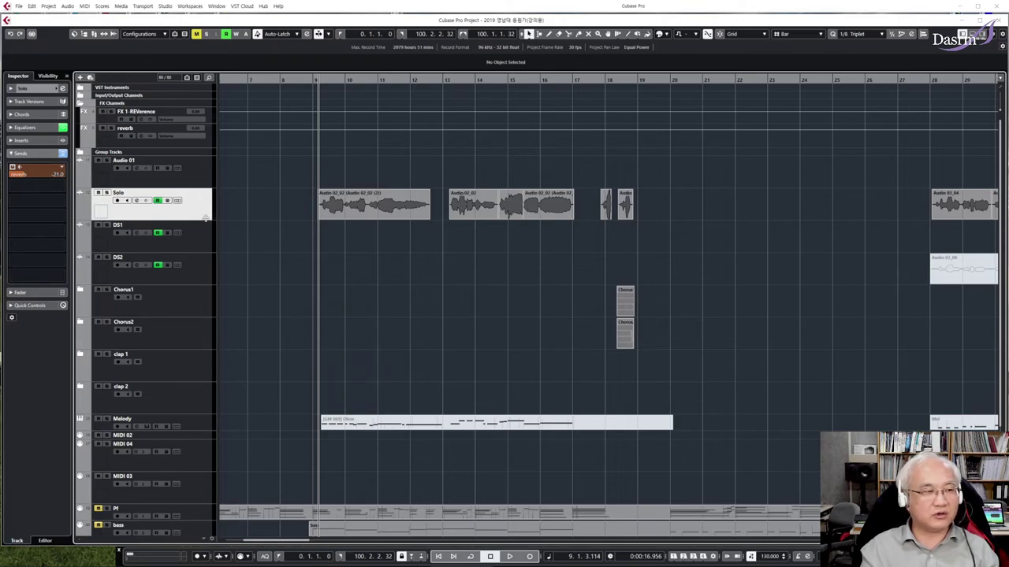
Switch between the Solo and DS1 tracks to compare their send slots
key(Down)
key(Down)
key(Up)
key(Up)
key(Down)
key(Up)
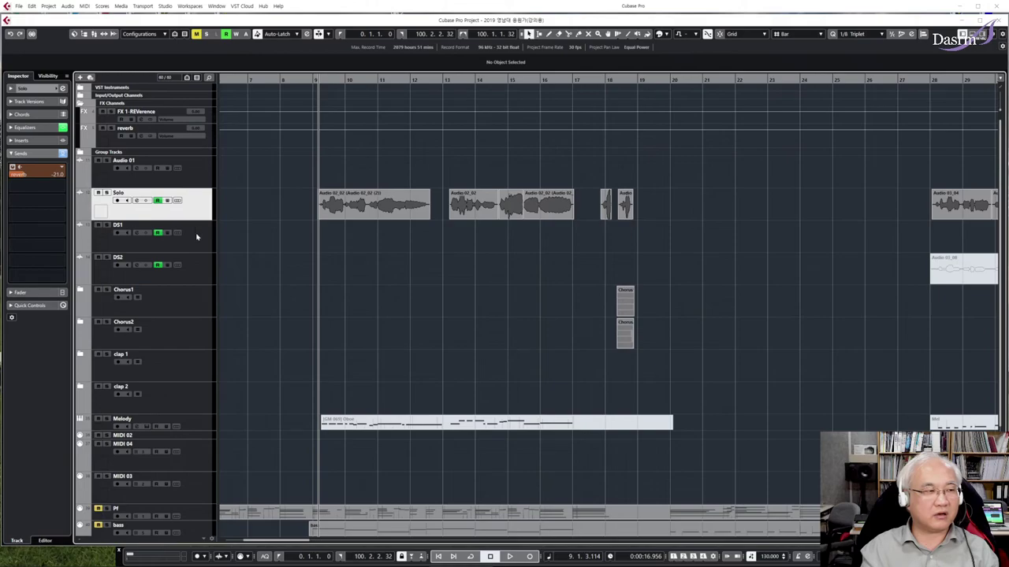
key(Down)
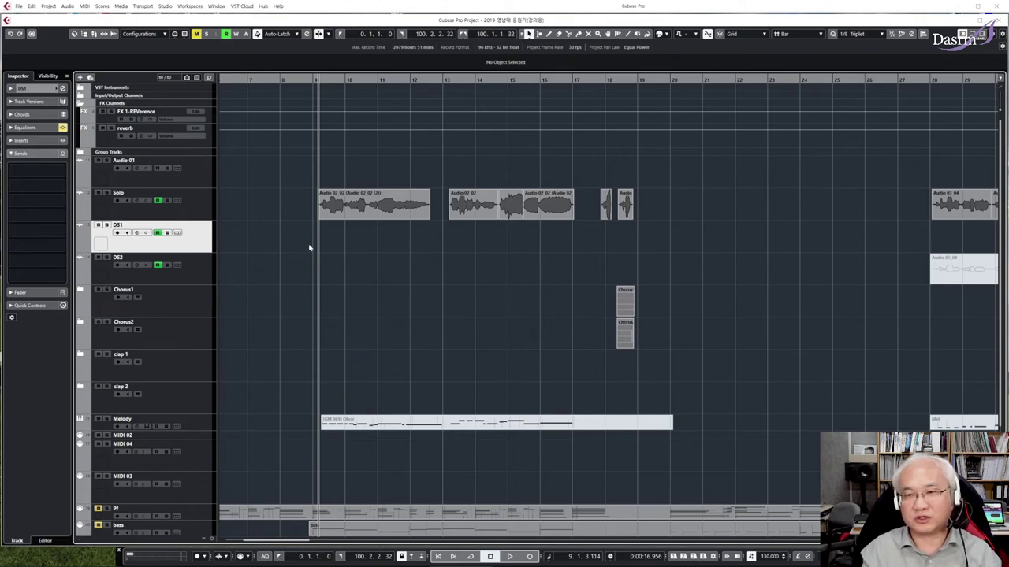
key(Up)
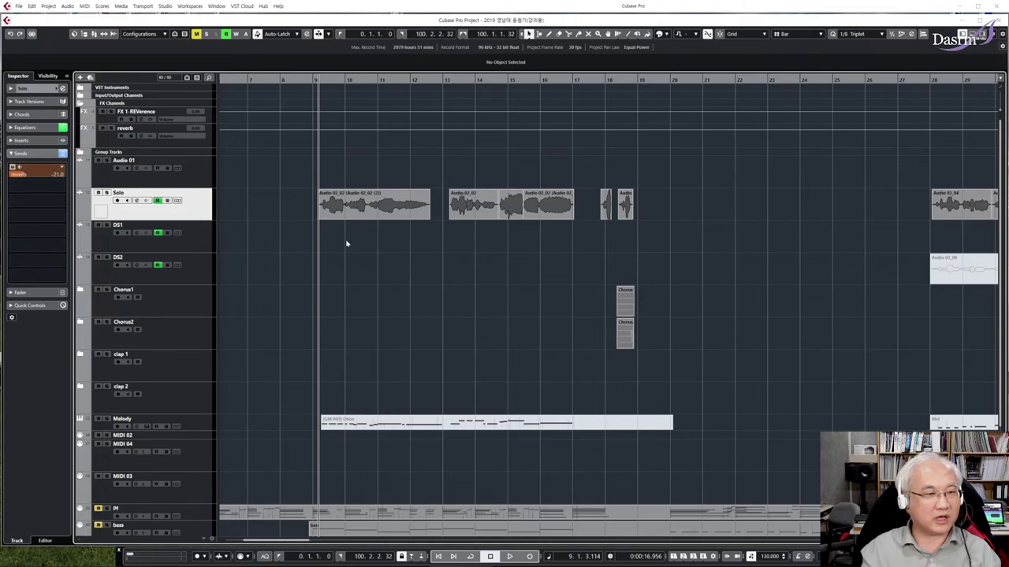
Assign reverb to the DS1 track's first send slot, activate the send and set its gain to -16.2
click(258, 243)
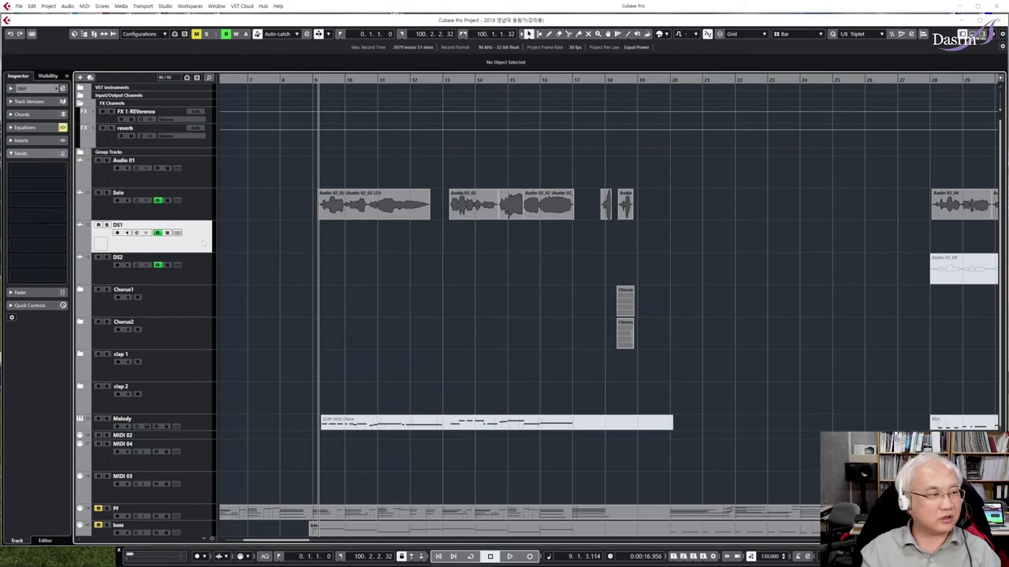
click(35, 173)
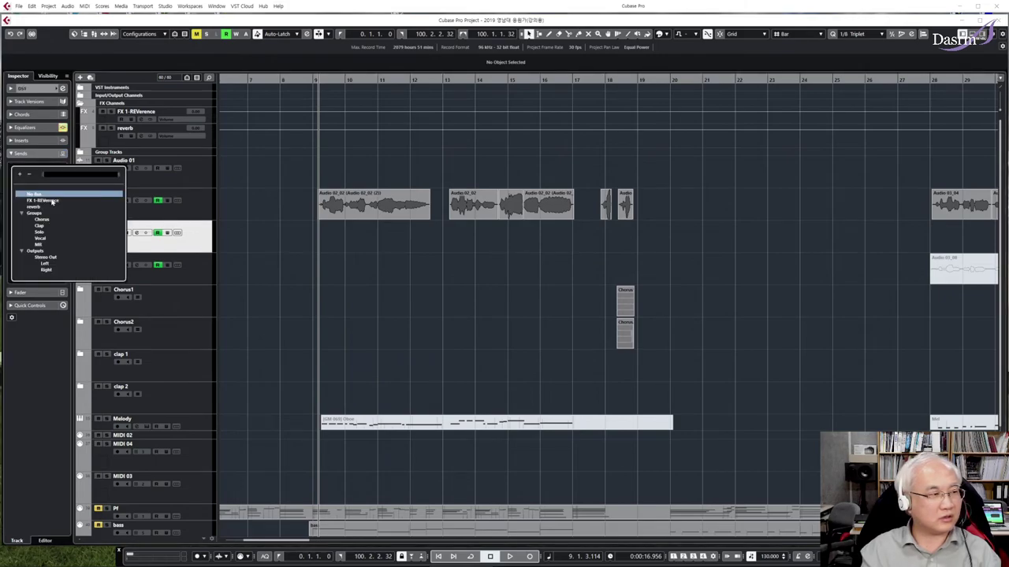
click(36, 206)
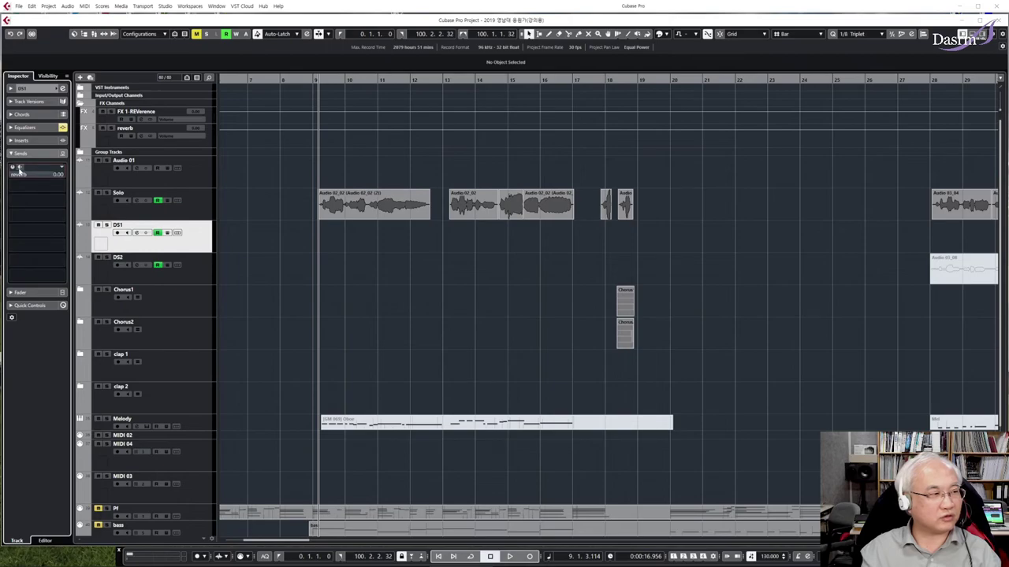
drag(50, 176, 2, 181)
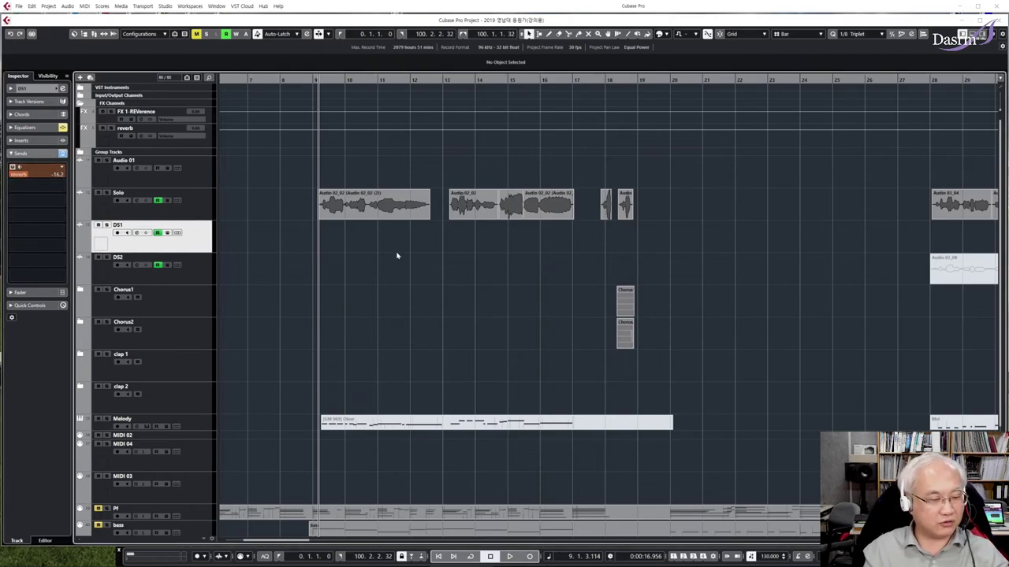
Place the playback position at the start of the DS1 clips, near the end of bar 50
key(g)
key(g)
key(g)
key(g)
key(g)
key(g)
key(g)
key(g)
key(g)
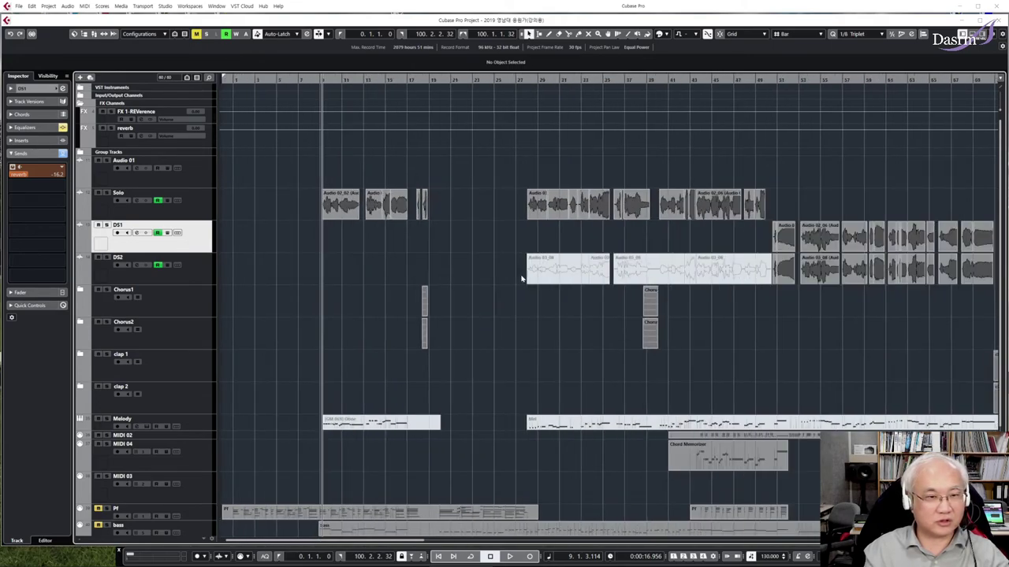
click(541, 79)
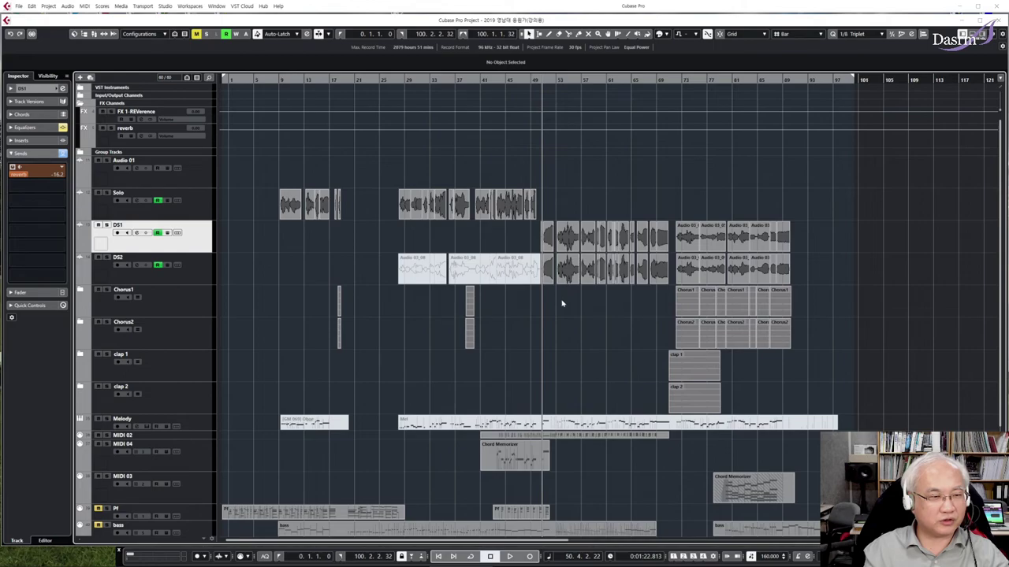
Play the DS1 and DS2 clips from near the end of bar 50 together with the backing tracks
key(h)
key(h)
key(space)
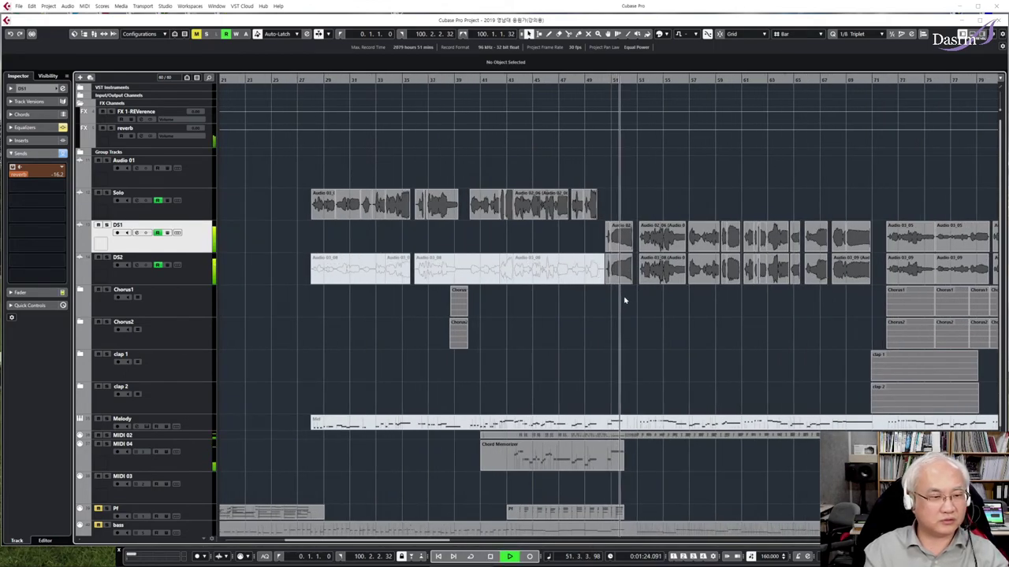
key(space)
Mute the Melody, MIDI 02, MIDI 04, MIDI 03, Clap and Guitar tracks to isolate the vocals
click(99, 436)
click(98, 444)
click(99, 477)
key(space)
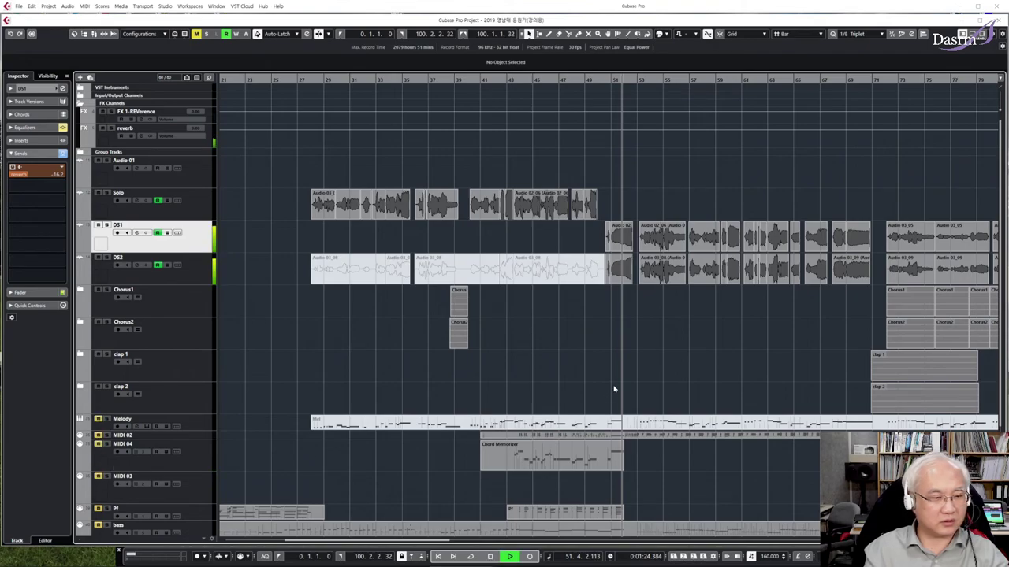
scroll(615, 394, down, 3)
click(97, 459)
click(97, 476)
Play the DS1 and DS2 vocals without the backing and check the DS2 track's send slots
key(space)
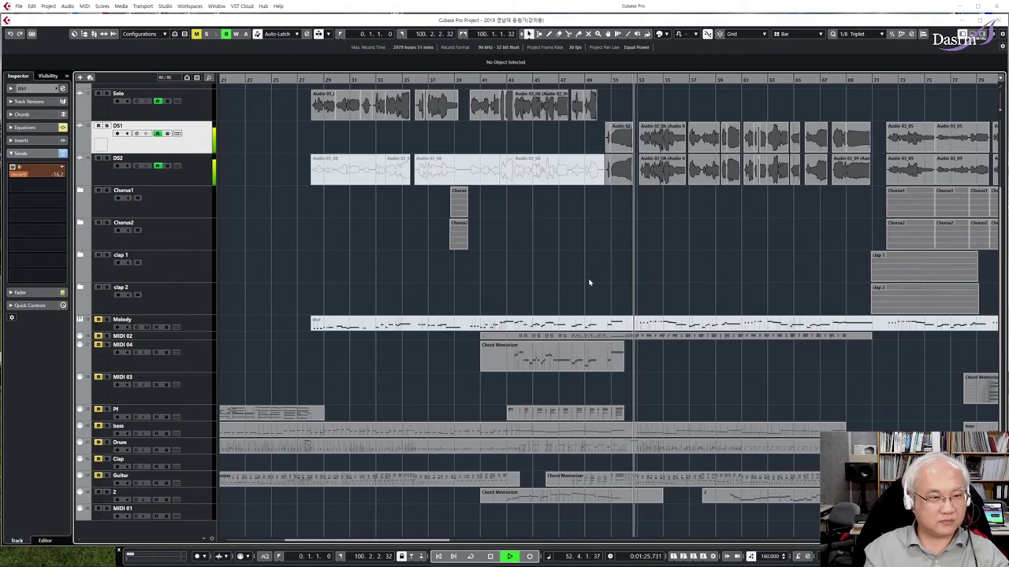
scroll(595, 285, up, 3)
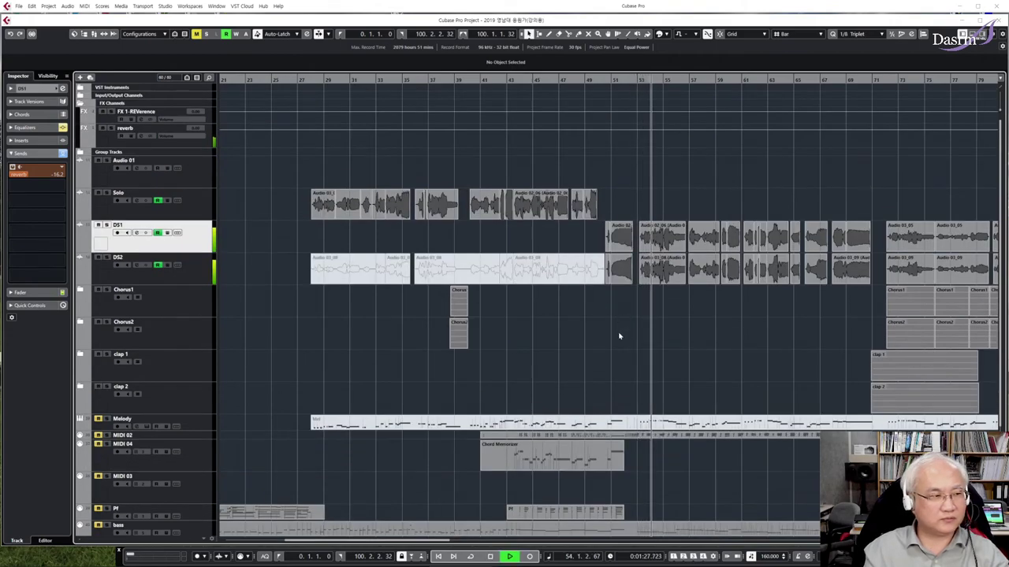
click(193, 272)
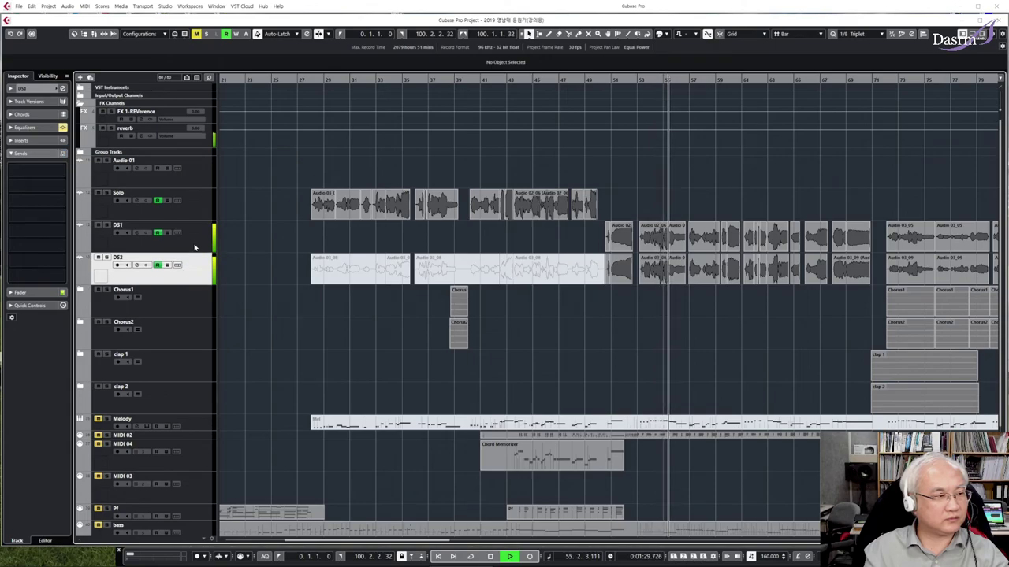
key(space)
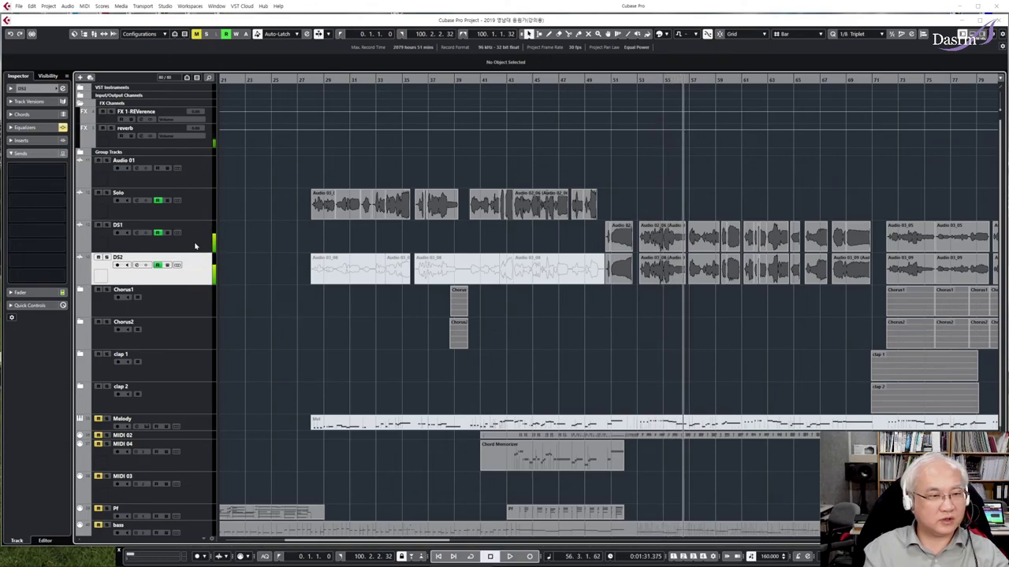
Solo DS2 and DS1 in turn, playing each briefly to compare the dry and reverberated vocals, and clear both solos
click(106, 257)
key(space)
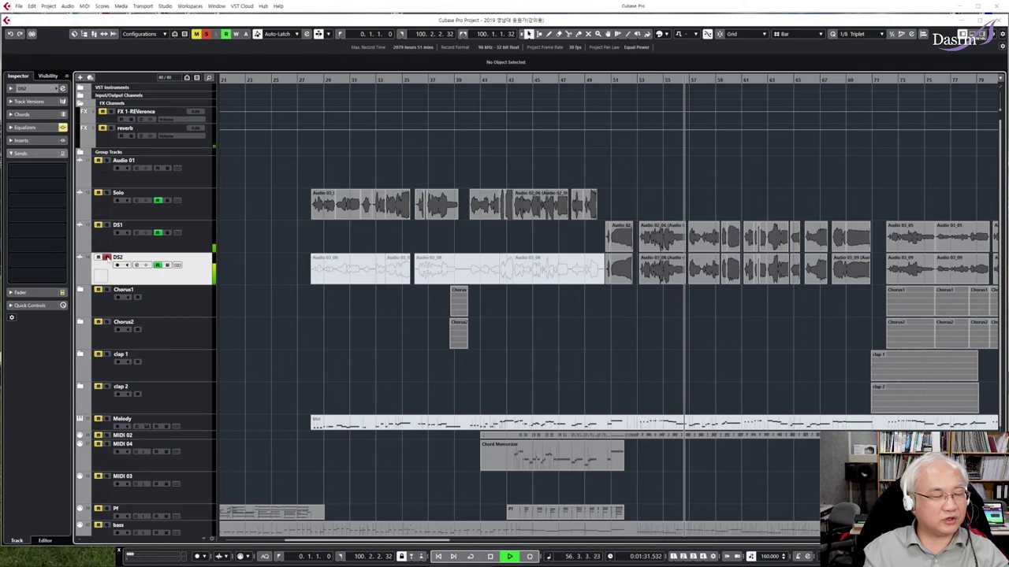
click(106, 258)
key(space)
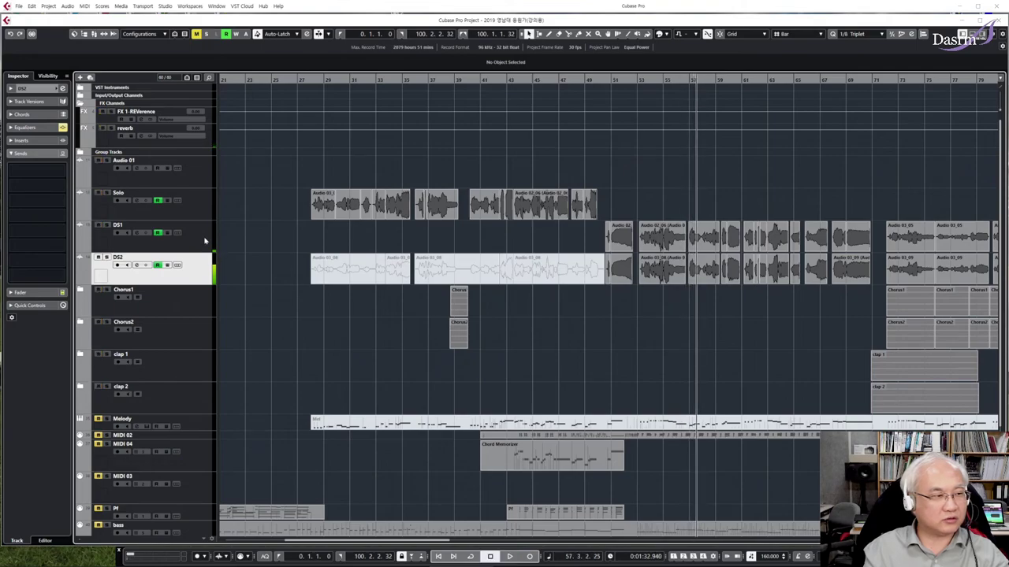
click(107, 227)
key(space)
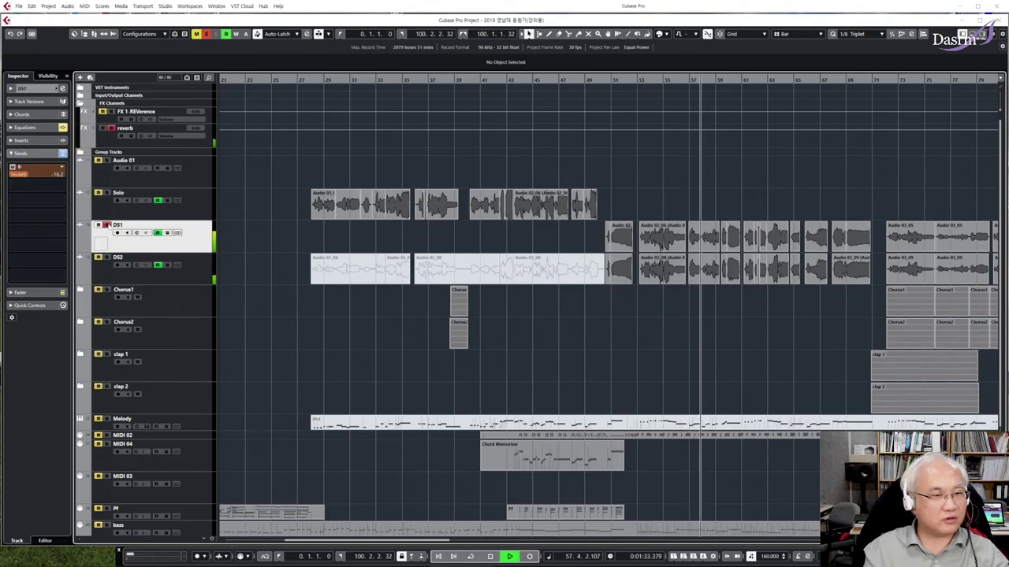
key(space)
click(106, 226)
Assign reverb to the DS2 track's first send slot, activate the send and set its gain to -13.6
click(150, 275)
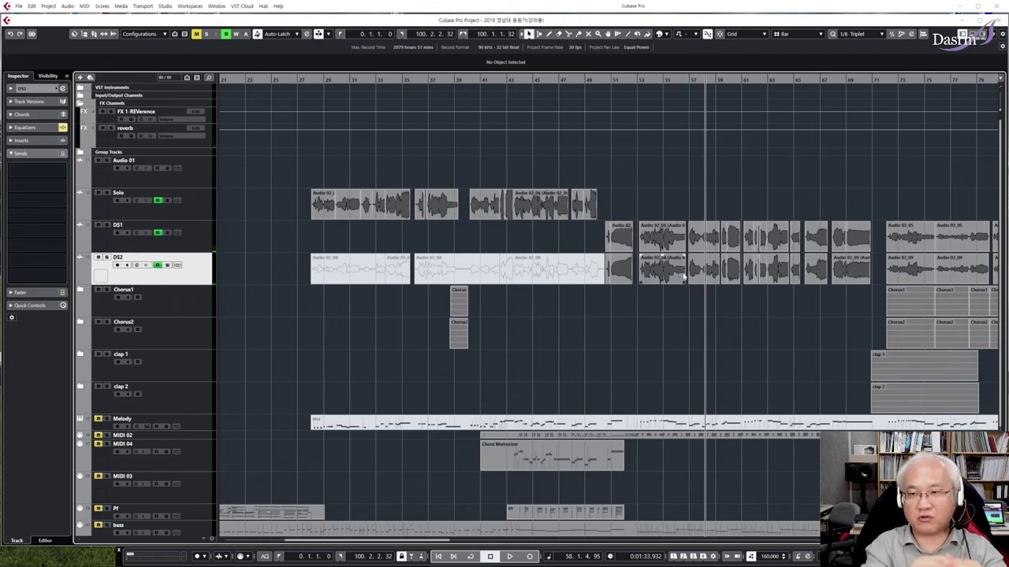
click(59, 171)
click(43, 207)
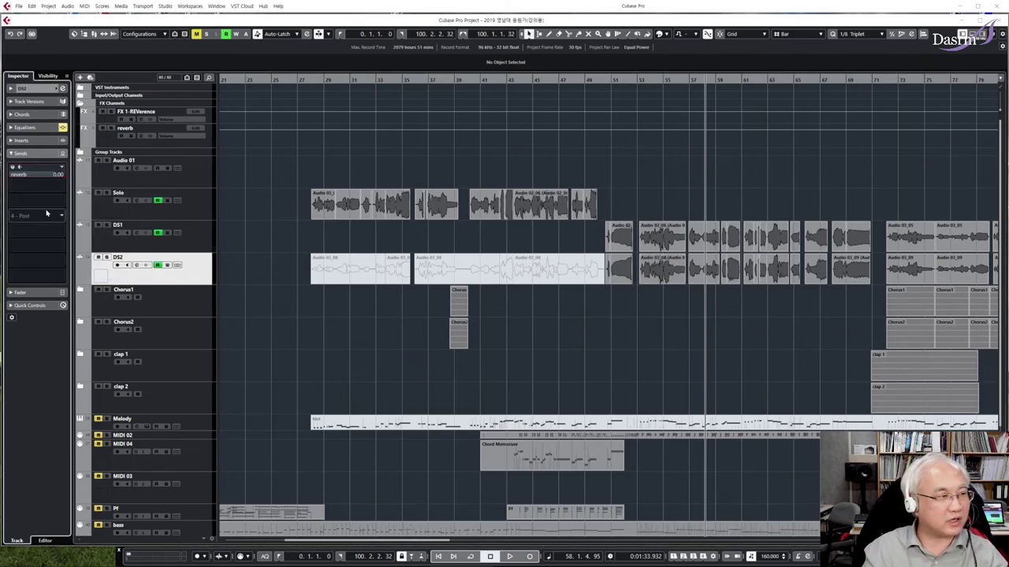
click(12, 167)
drag(52, 177, 2, 181)
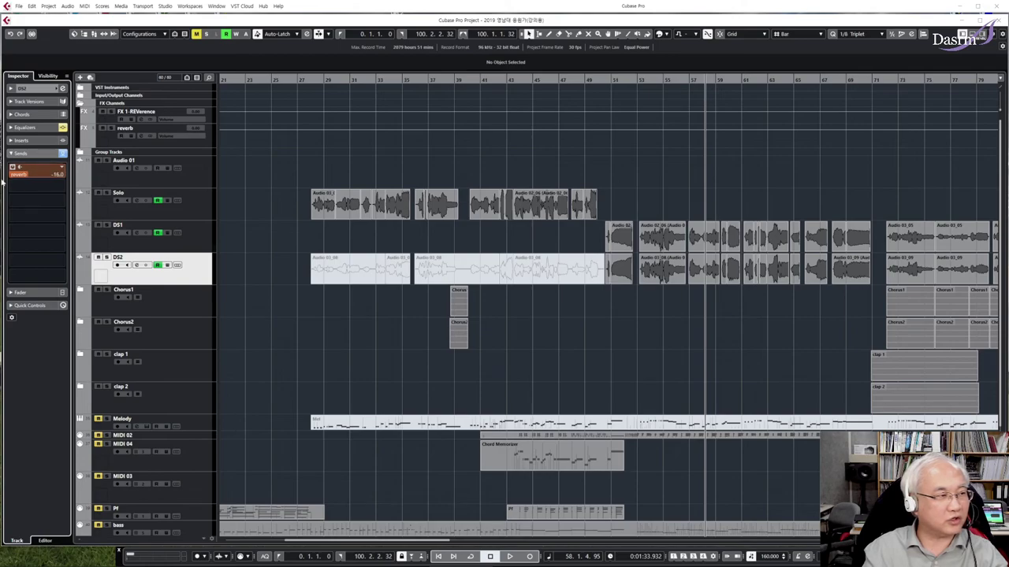
click(199, 242)
click(201, 270)
drag(32, 177, 23, 179)
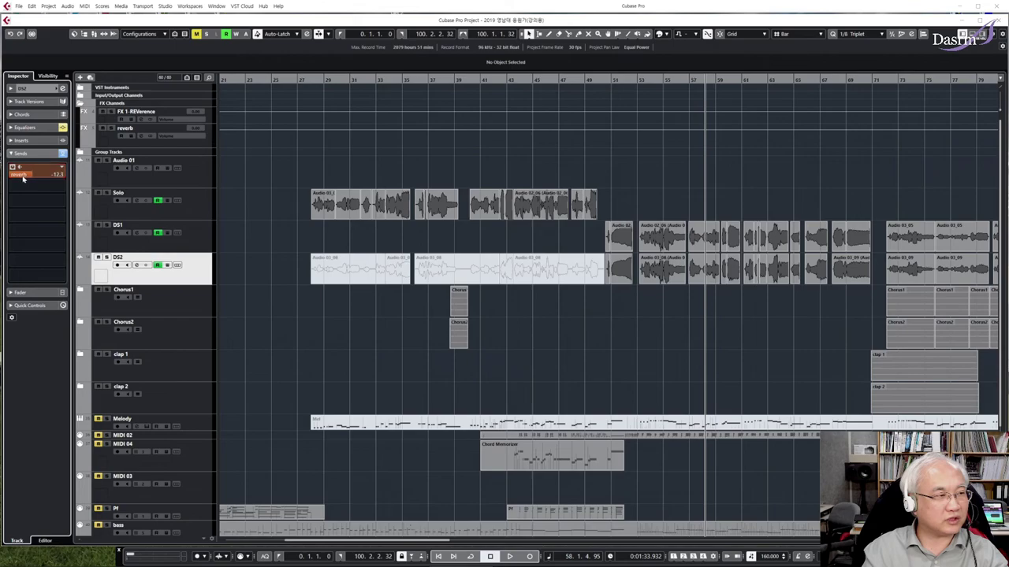
Play the DS1 and DS2 clips from bar 53 to judge both reverb sends together
click(640, 81)
key(space)
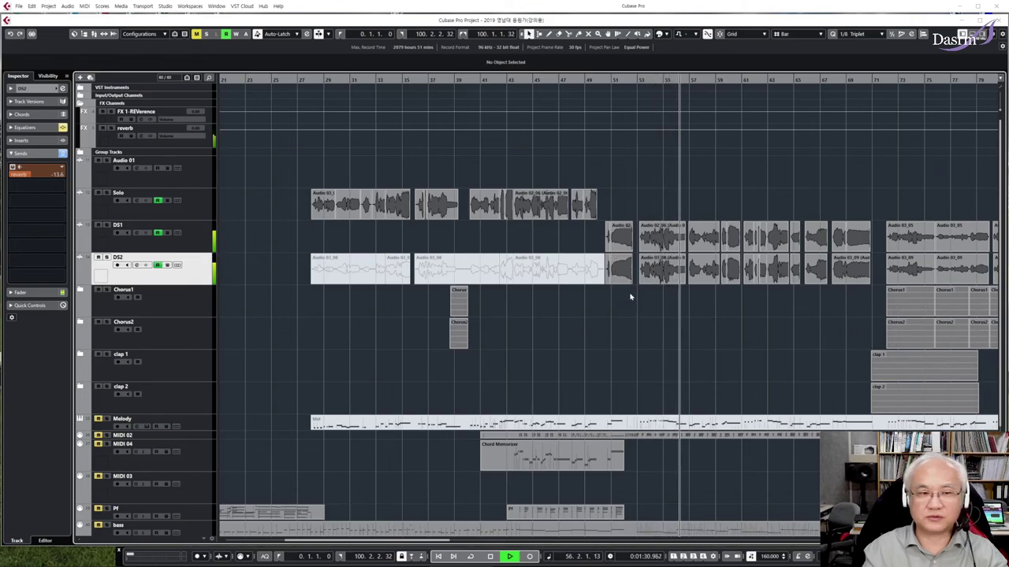
key(space)
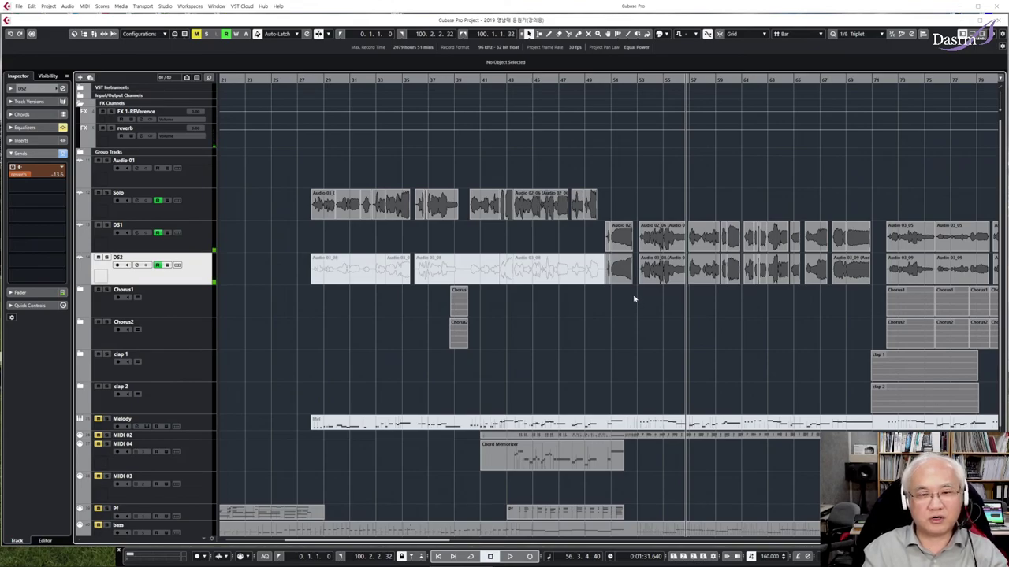
Return the playback position to the first Solo clip near bar 9
scroll(632, 298, left, 5)
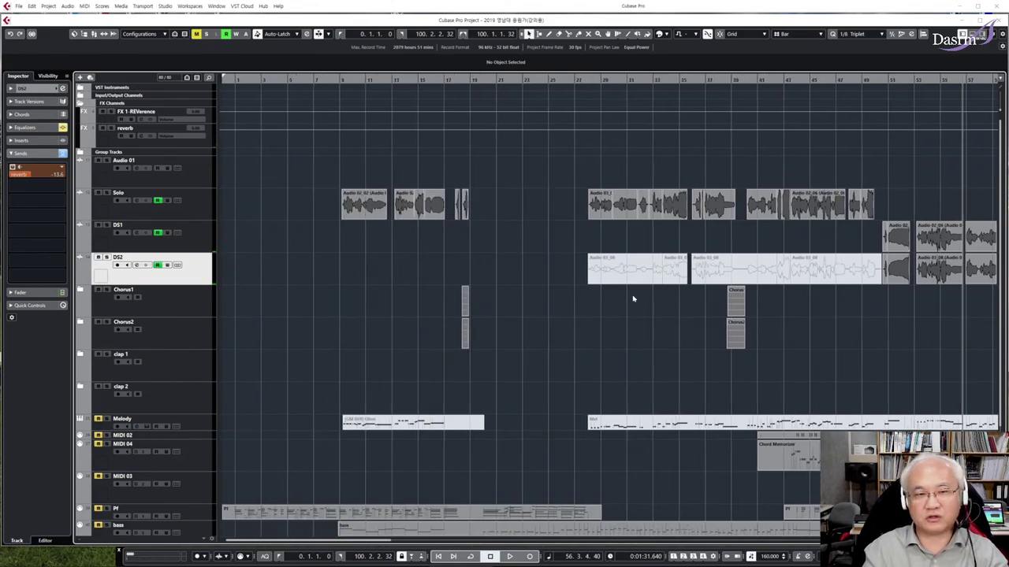
click(342, 82)
click(164, 5)
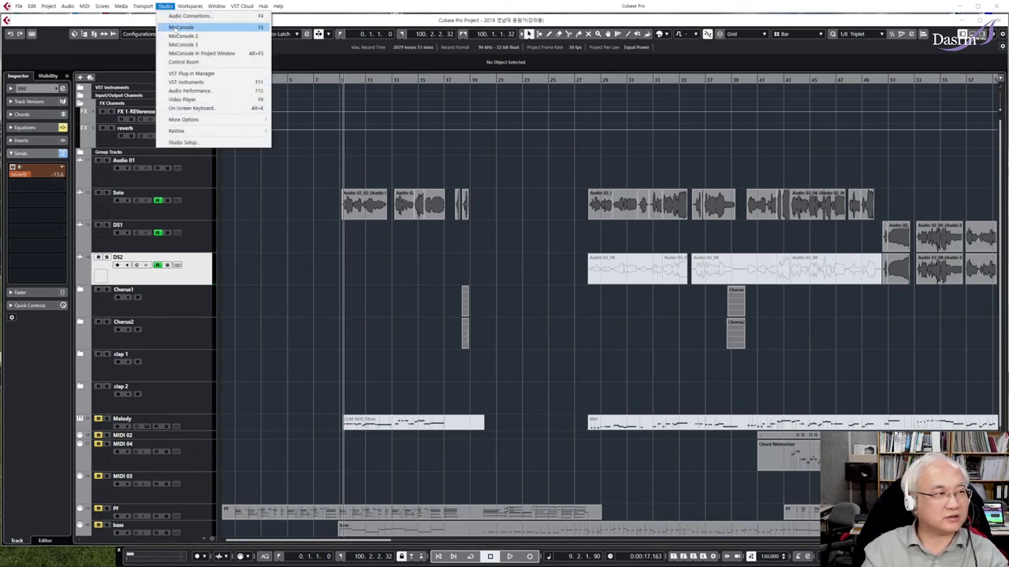
click(348, 133)
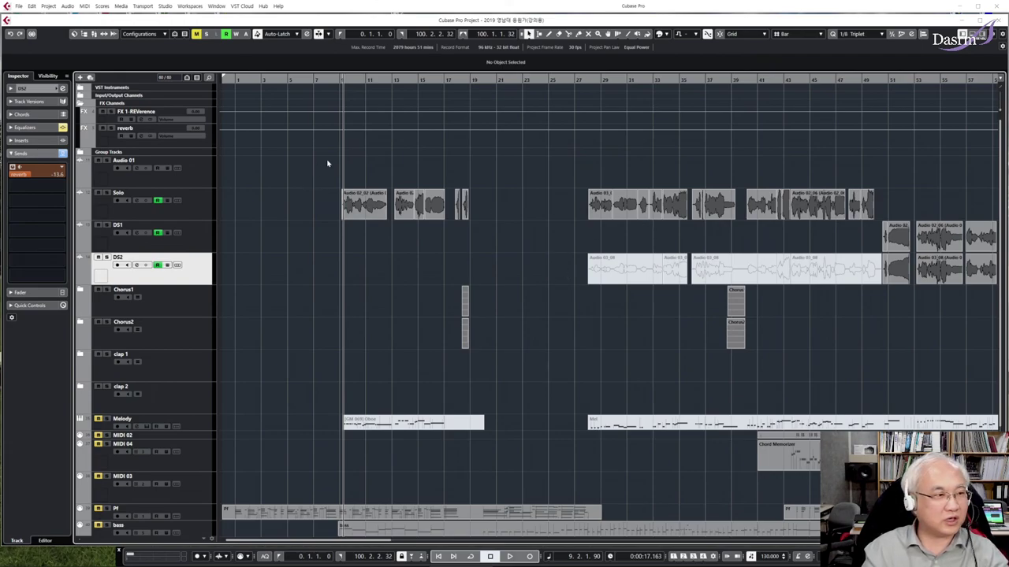
Collapse the FX Channels folder in the track list and select the Solo track
click(80, 104)
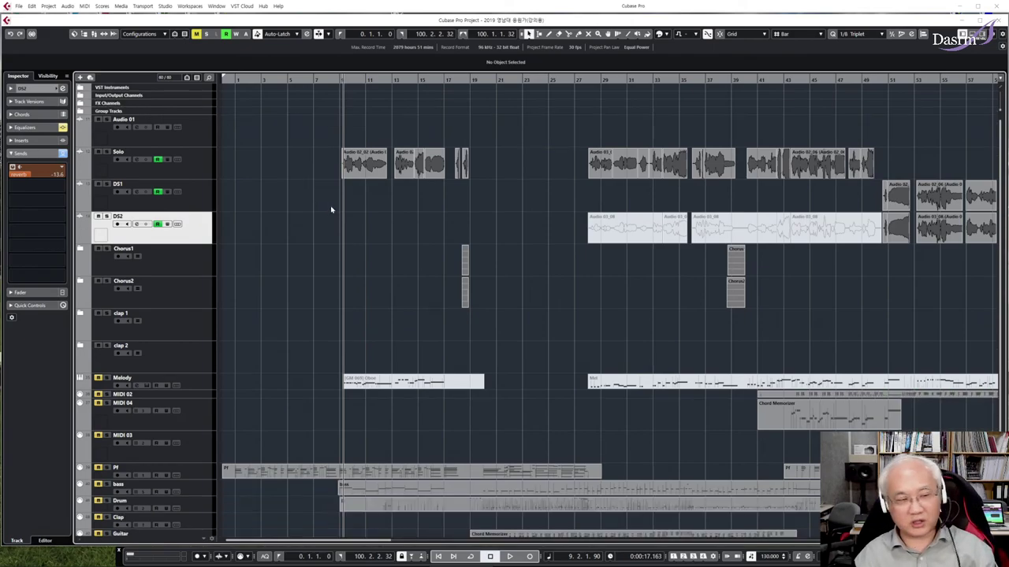
click(204, 171)
click(360, 169)
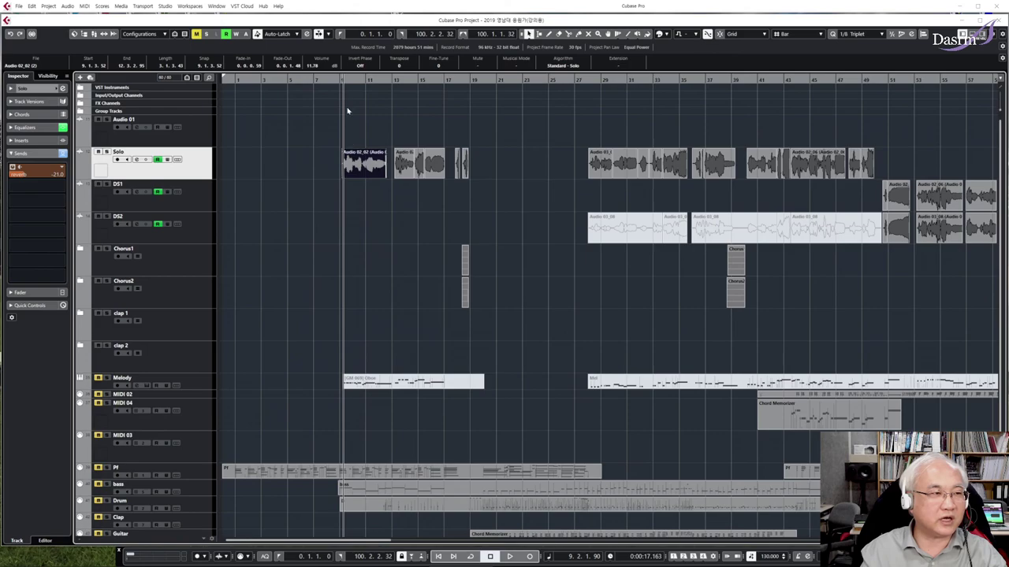
click(165, 5)
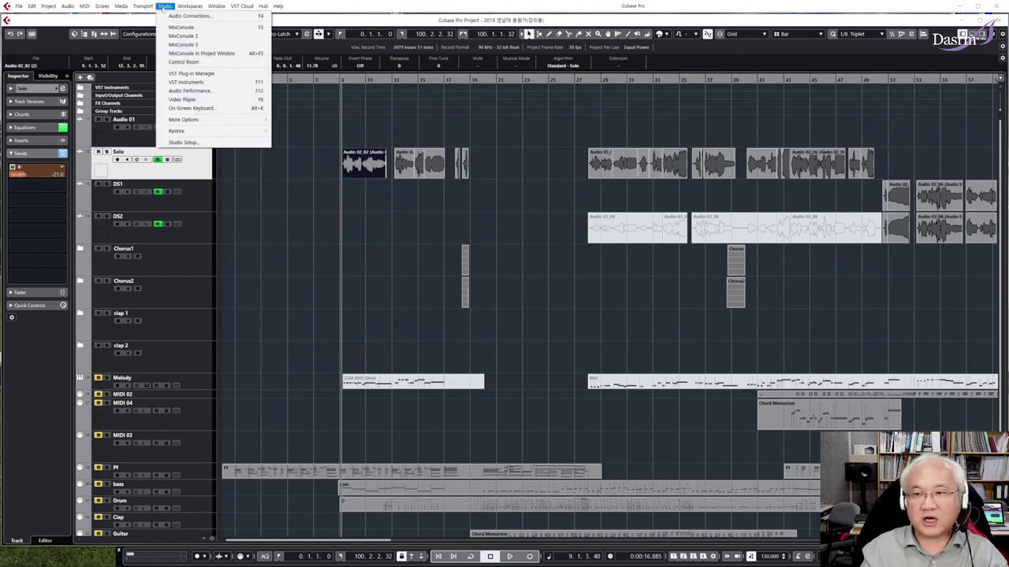
click(373, 143)
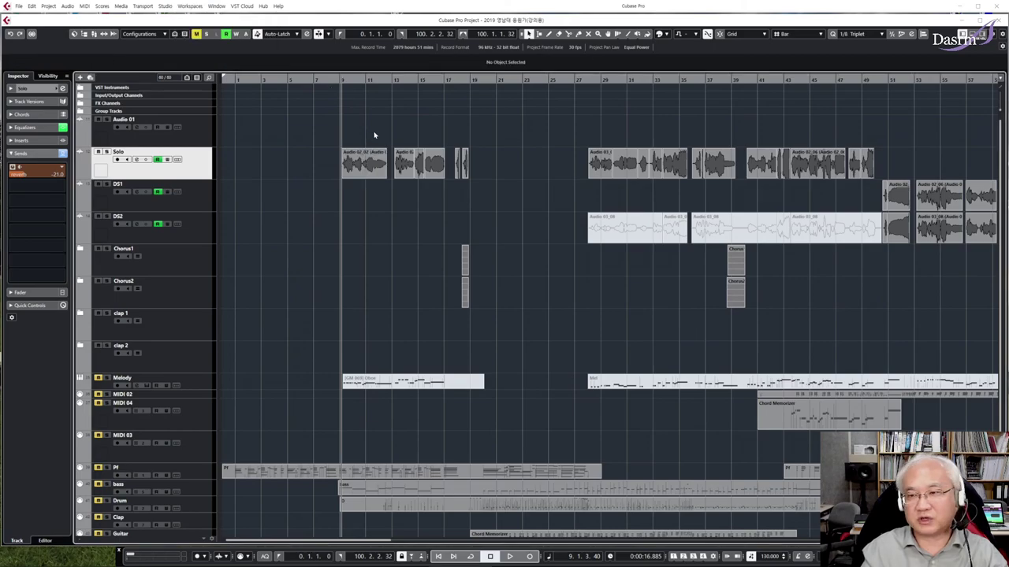